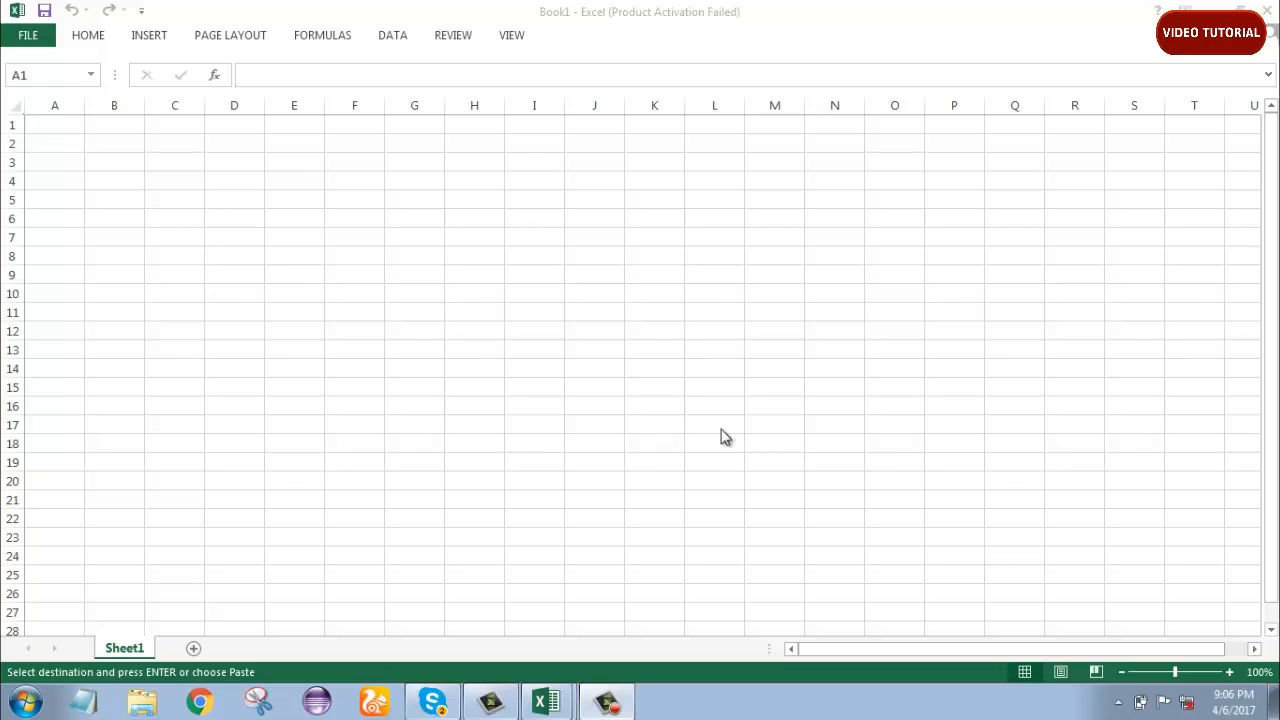
Enter the headings Sl No in cell A1 and Name in cell B1.
scroll(577, 297, up, 1)
scroll(577, 297, up, 6)
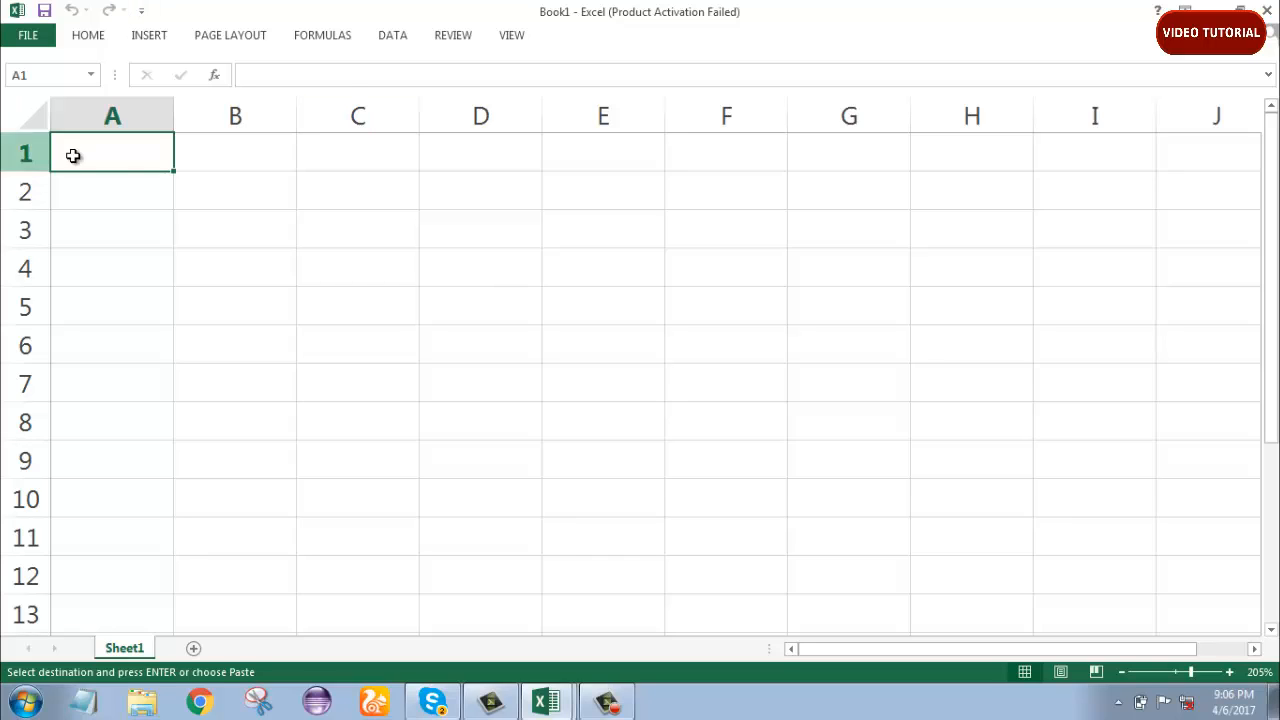
double_click(126, 160)
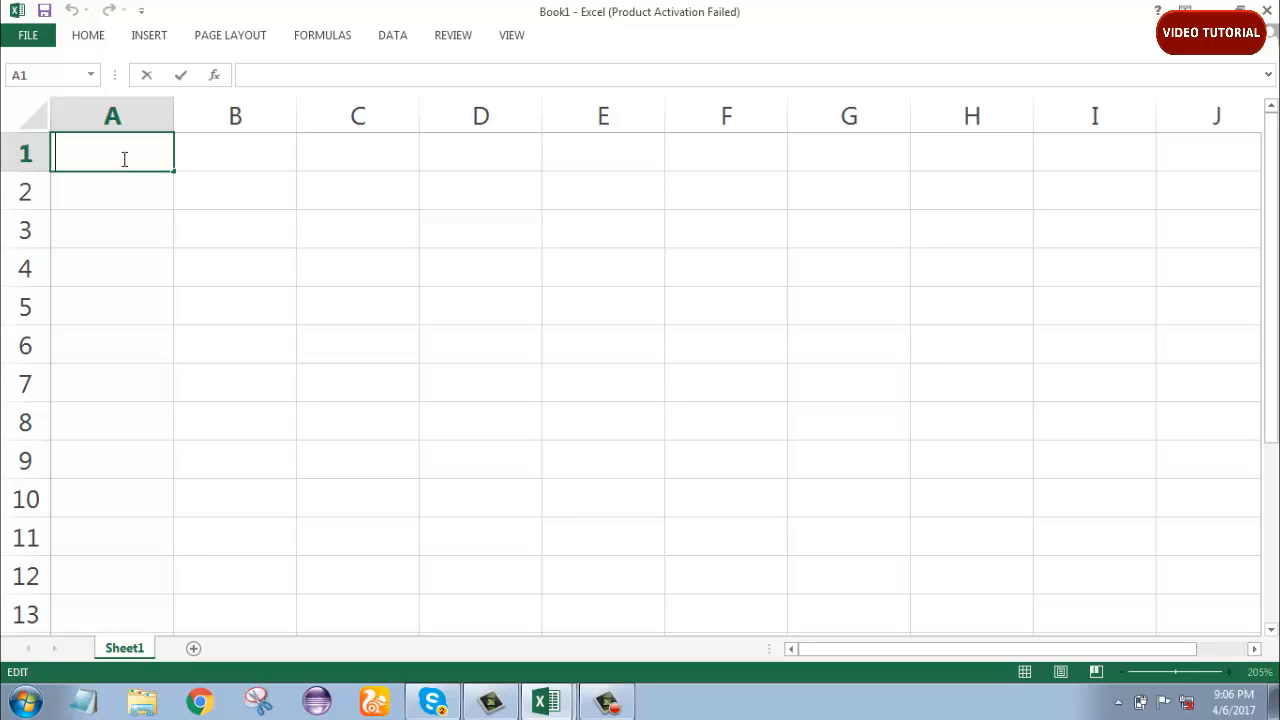
text(Sl N)
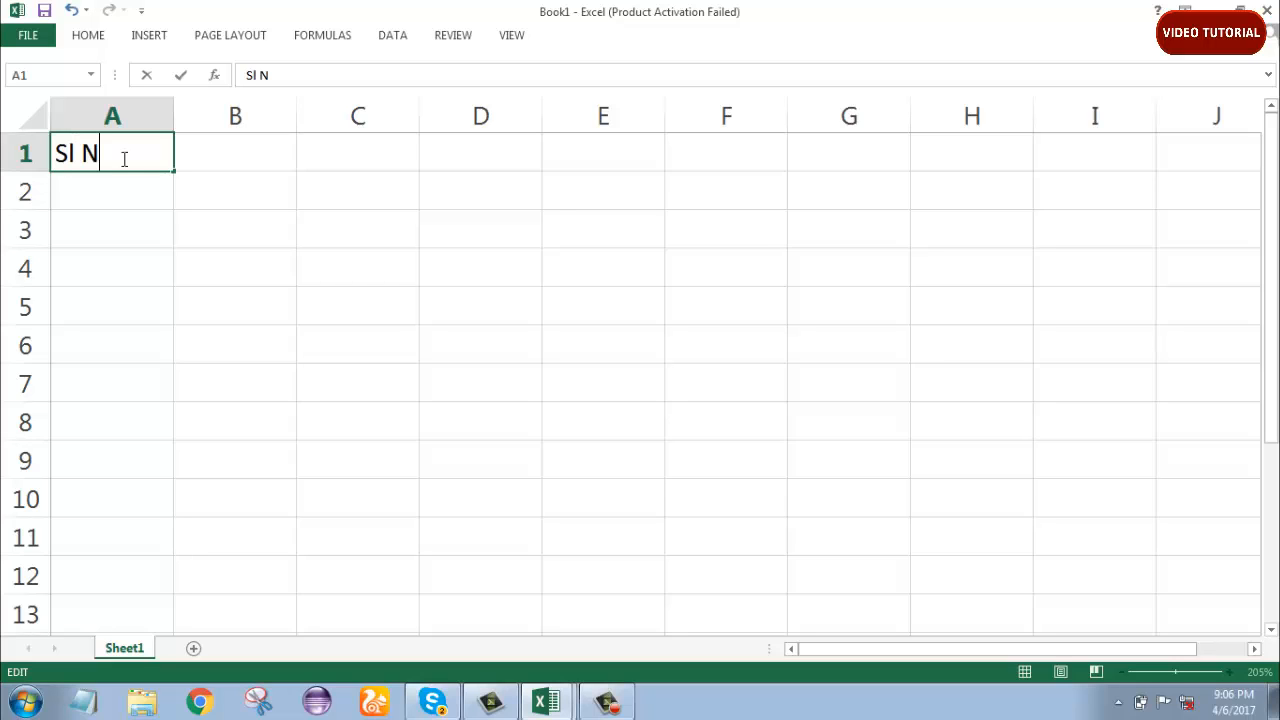
text(o)
click(258, 156)
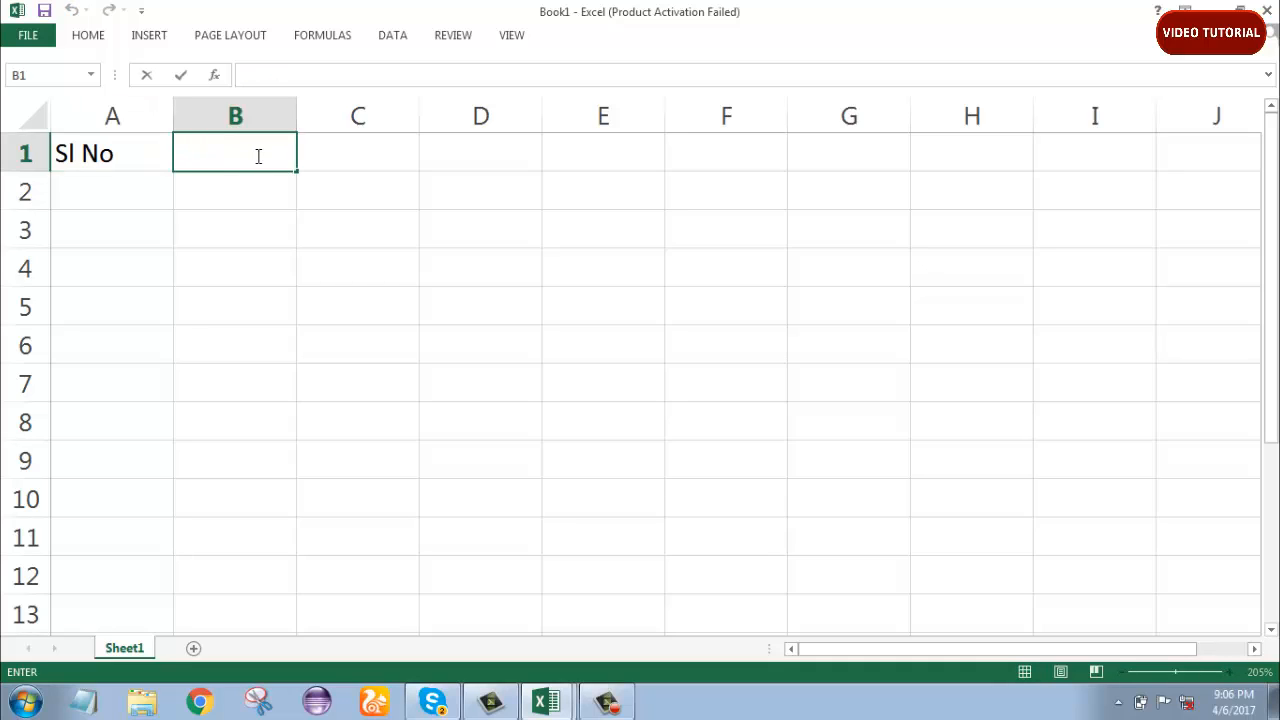
text(Name)
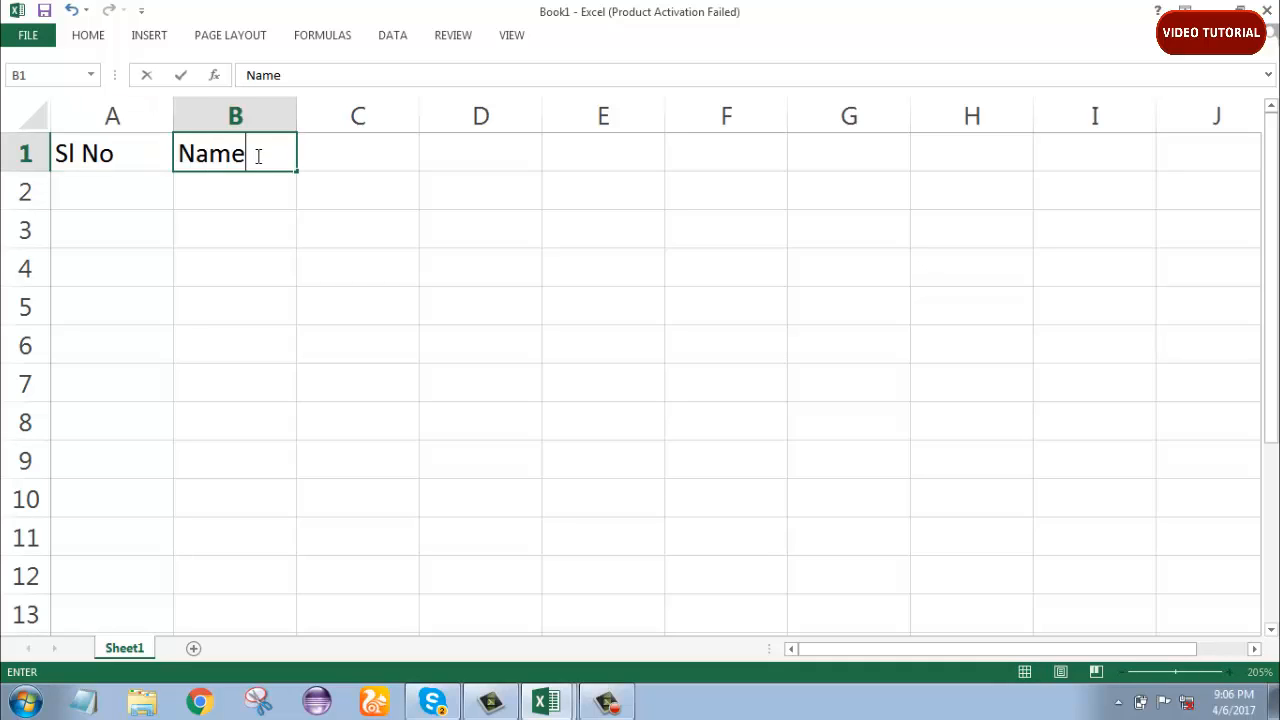
Add the subject headings Bangla in cell C1 and English in cell D1.
click(376, 163)
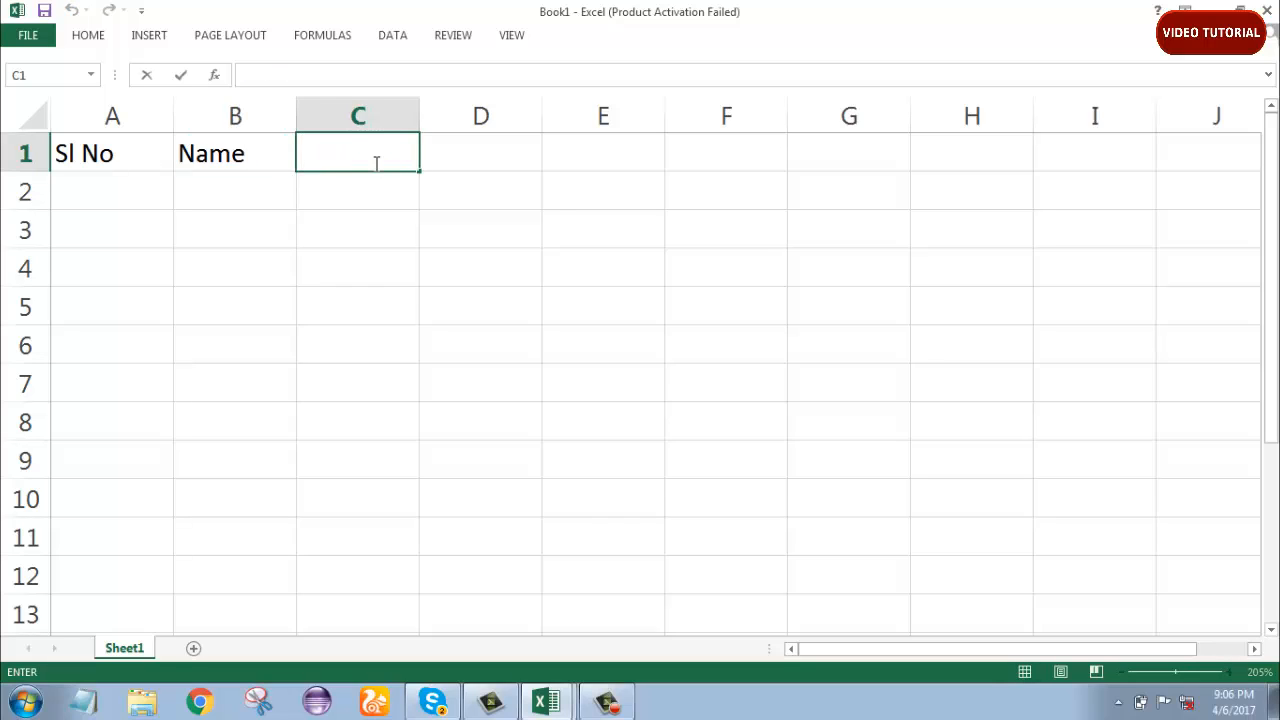
text(Bangla)
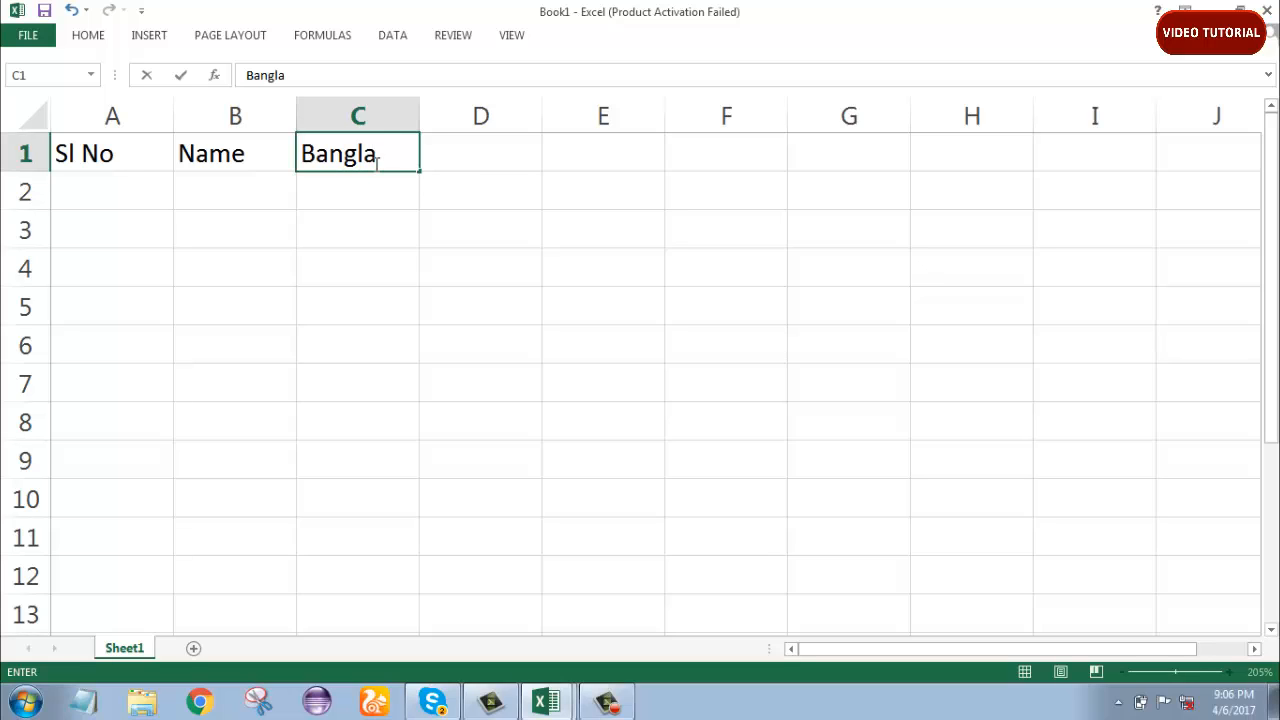
click(497, 160)
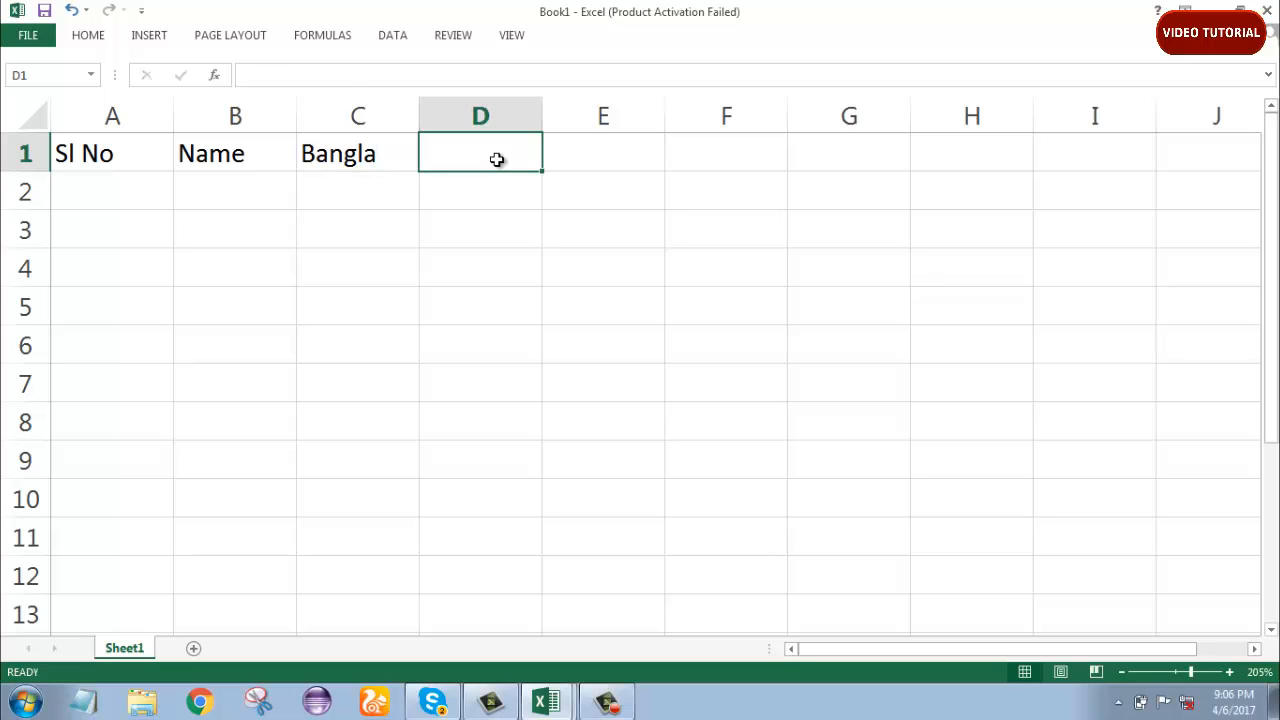
text(Engli)
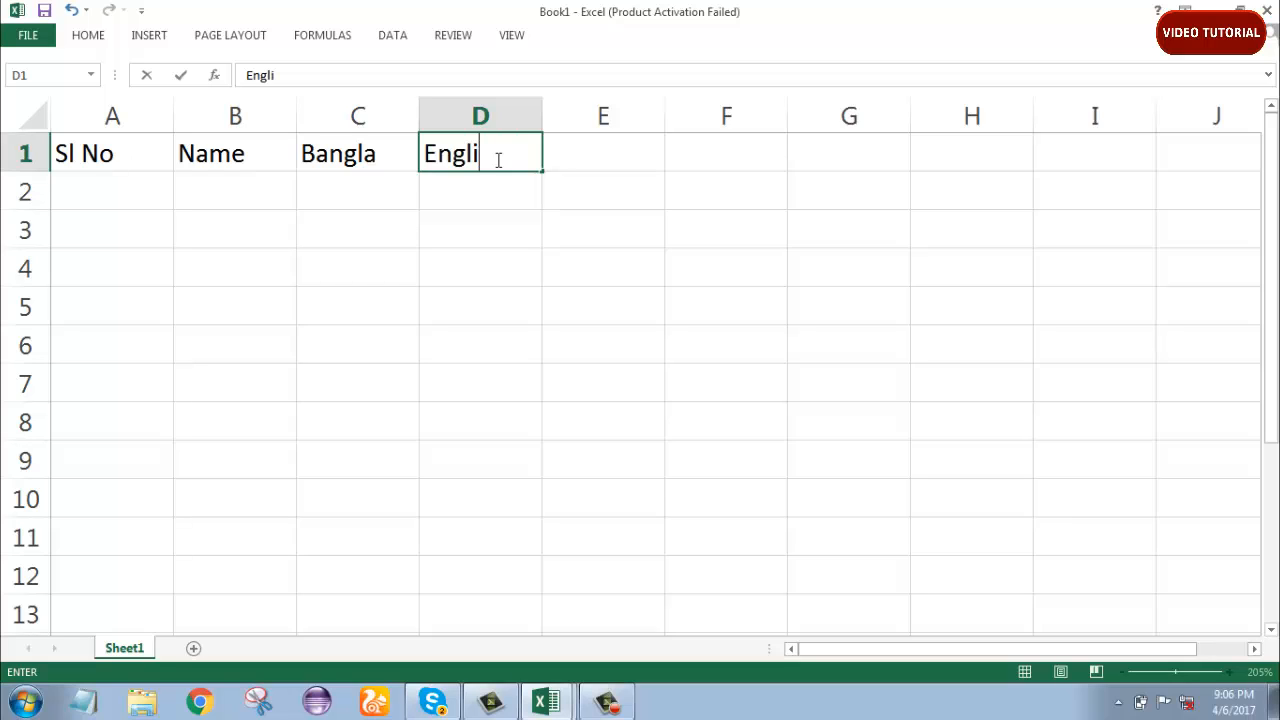
text(sh)
Add the subject headings Physics in cell E1 and Biology in cell F1.
click(580, 158)
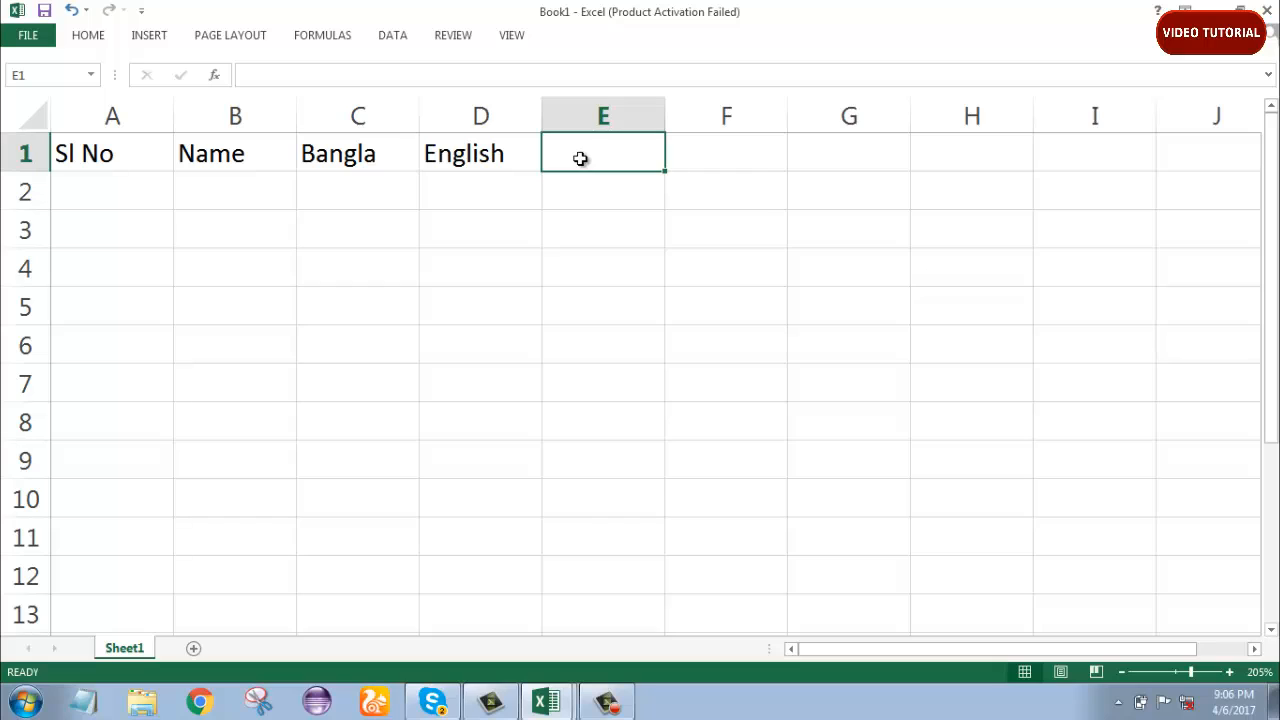
text(Z)
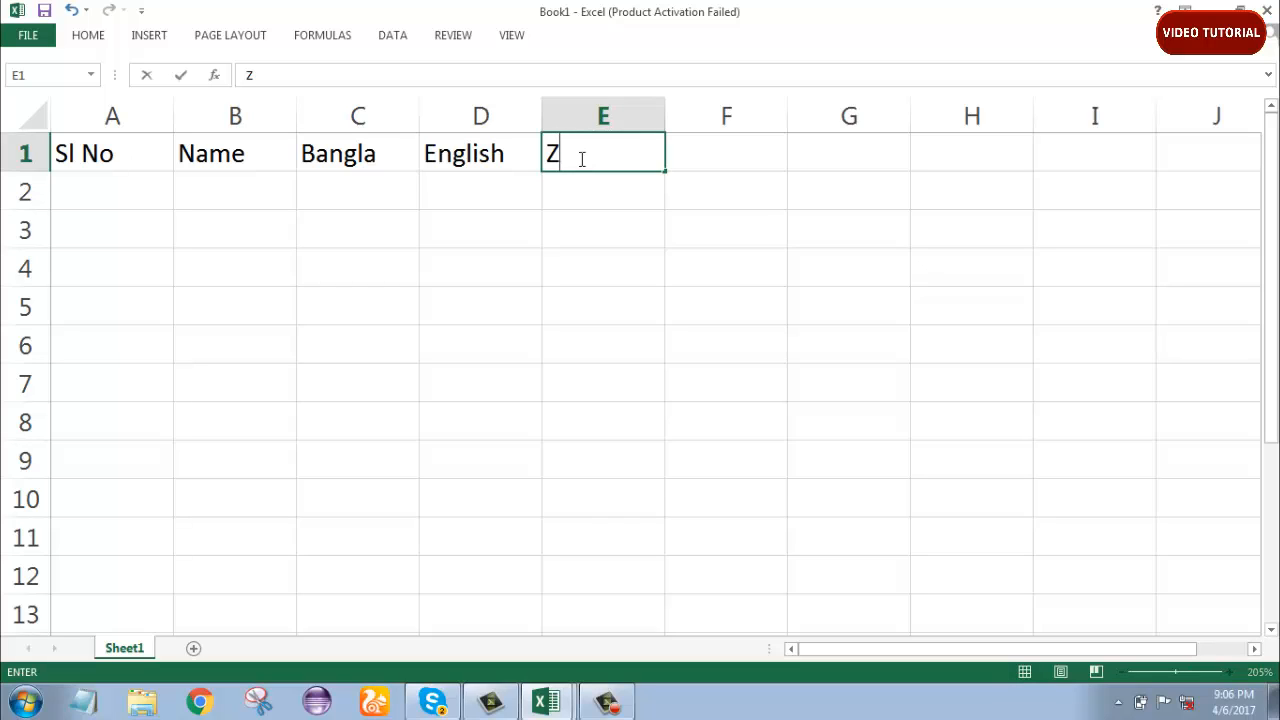
key(BackSpace)
text(Physics)
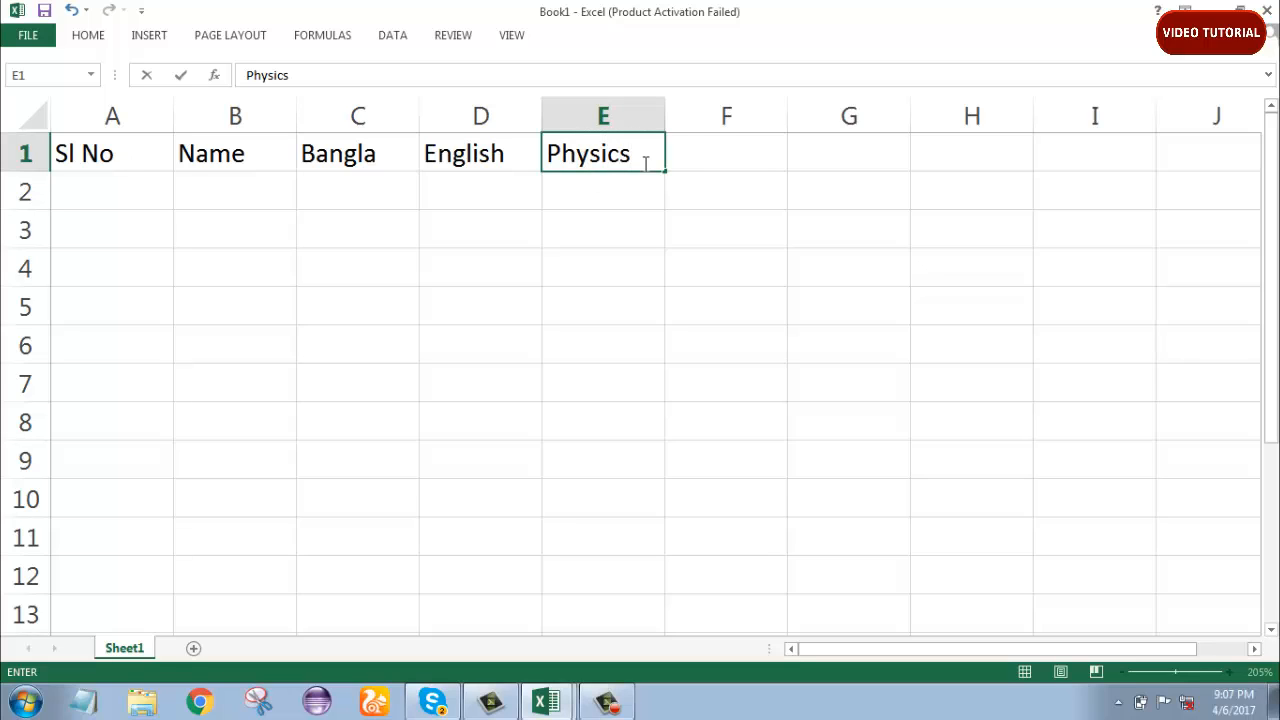
click(716, 150)
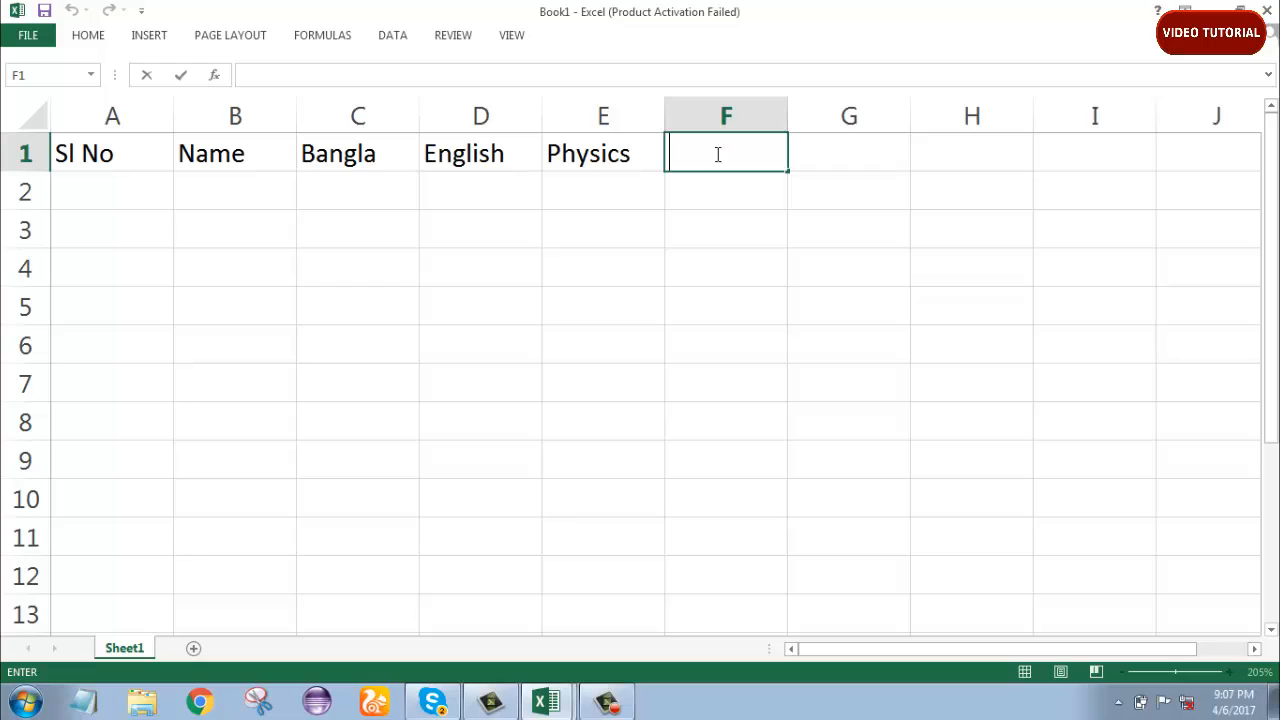
text(Biolo)
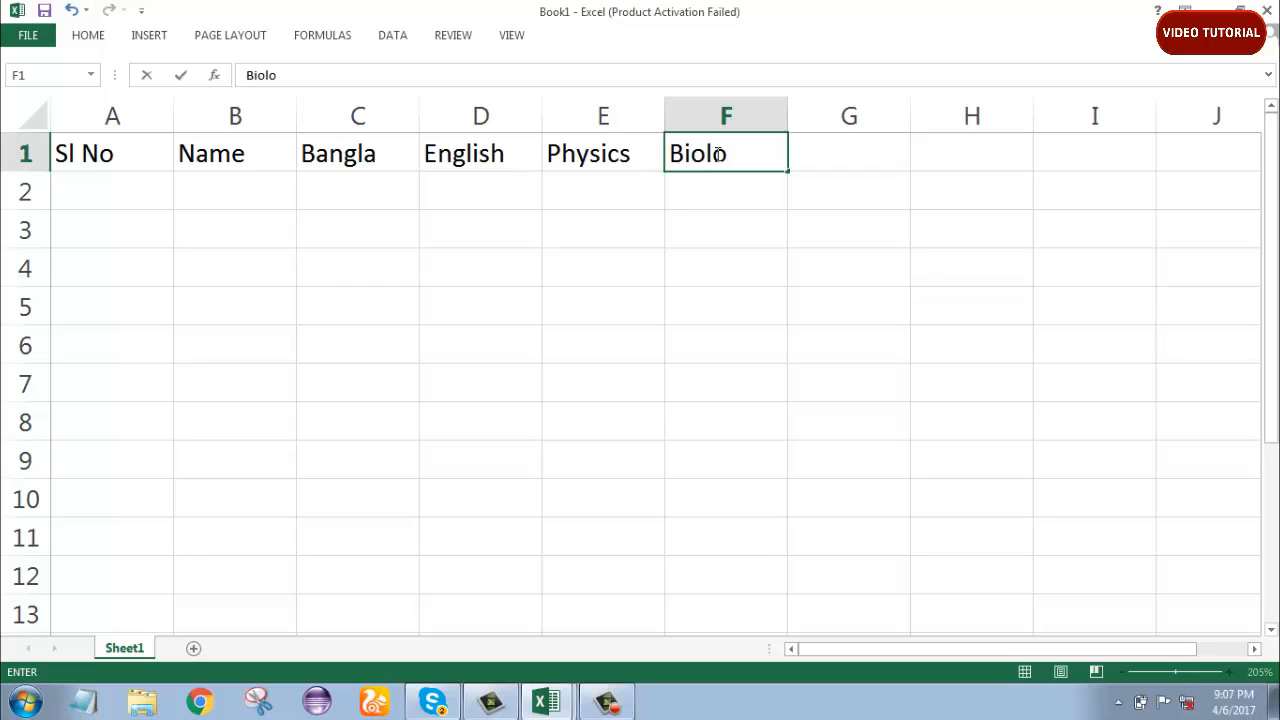
text(gy)
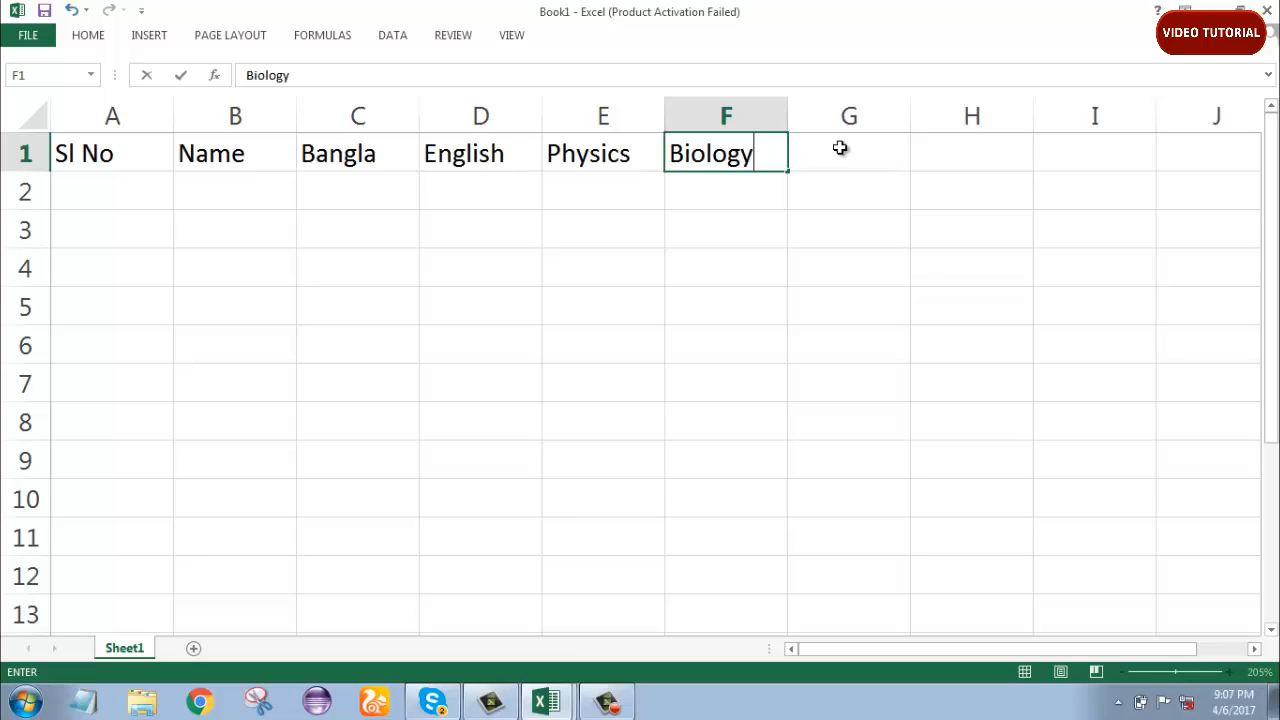
Enter the heading Com Science in cell G1 and autofit column G to its text.
click(840, 148)
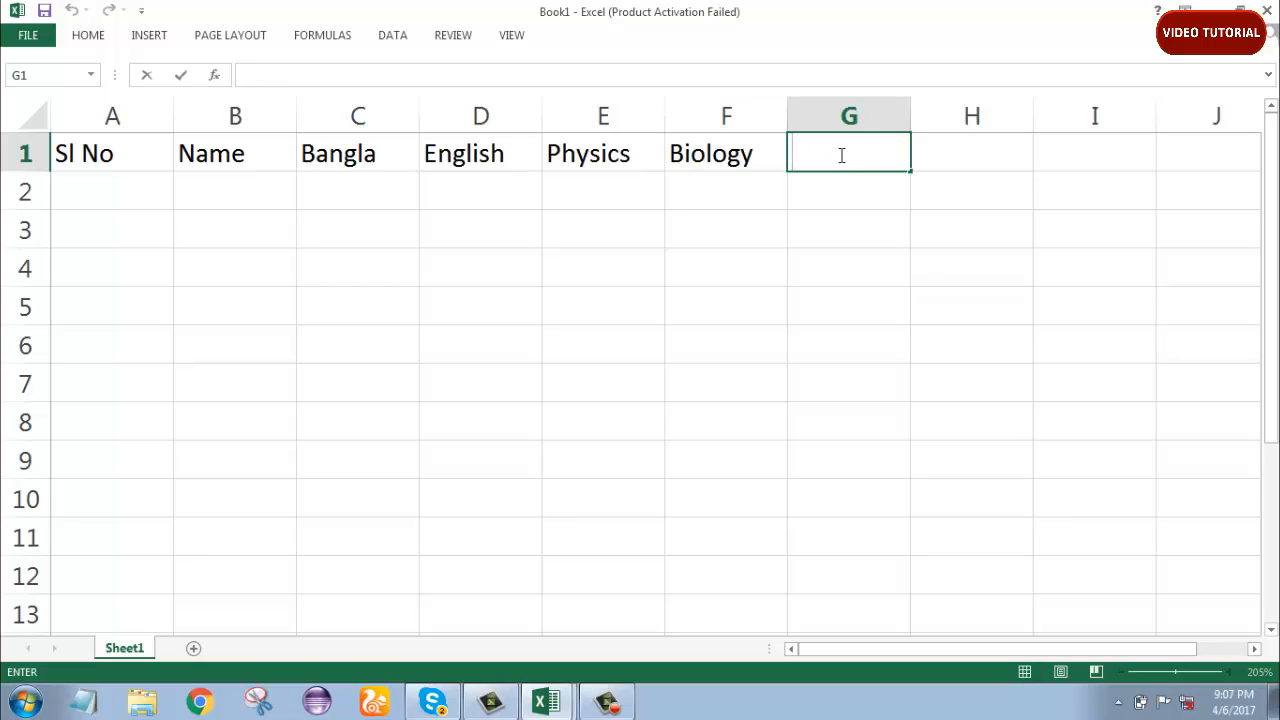
text(Com)
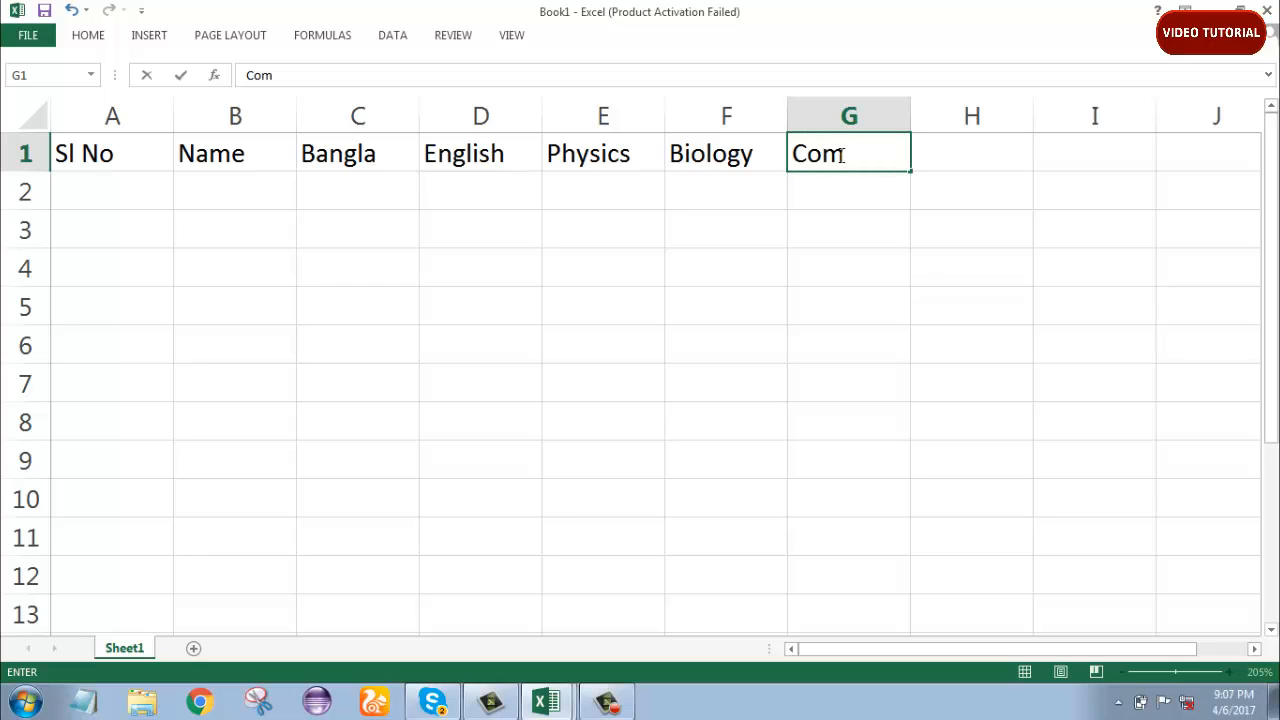
text( Science)
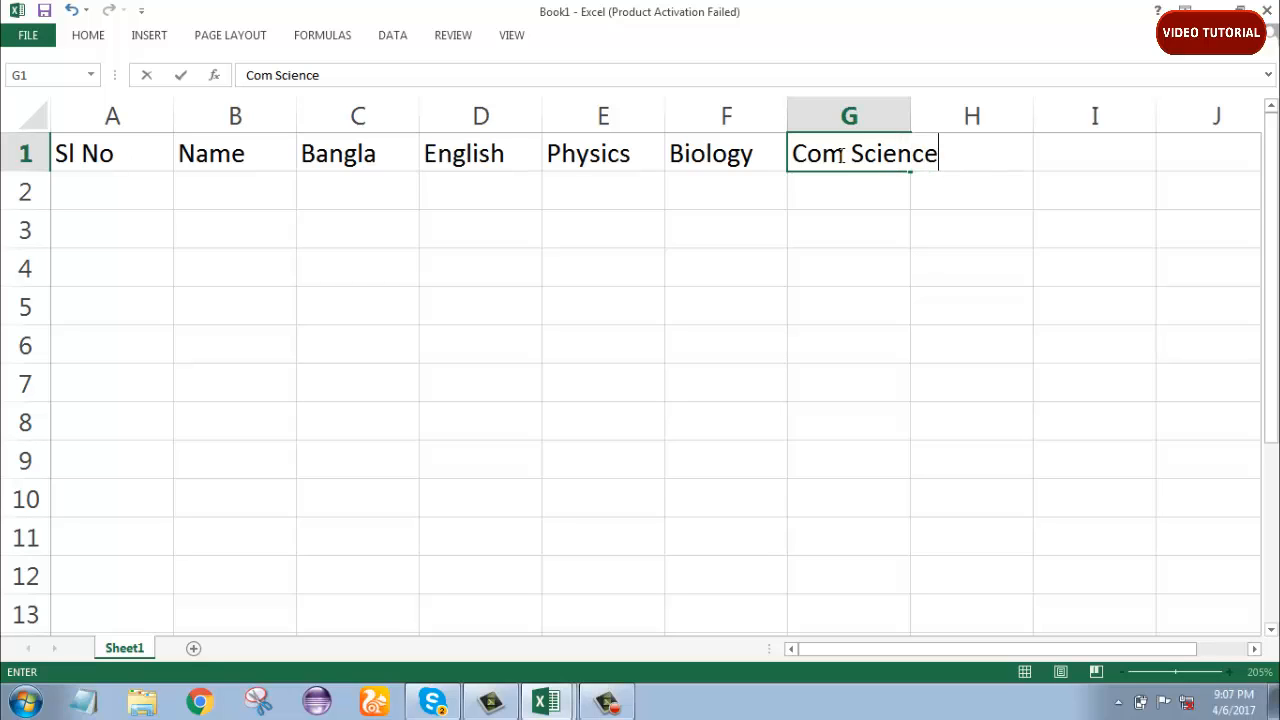
click(908, 112)
double_click(908, 112)
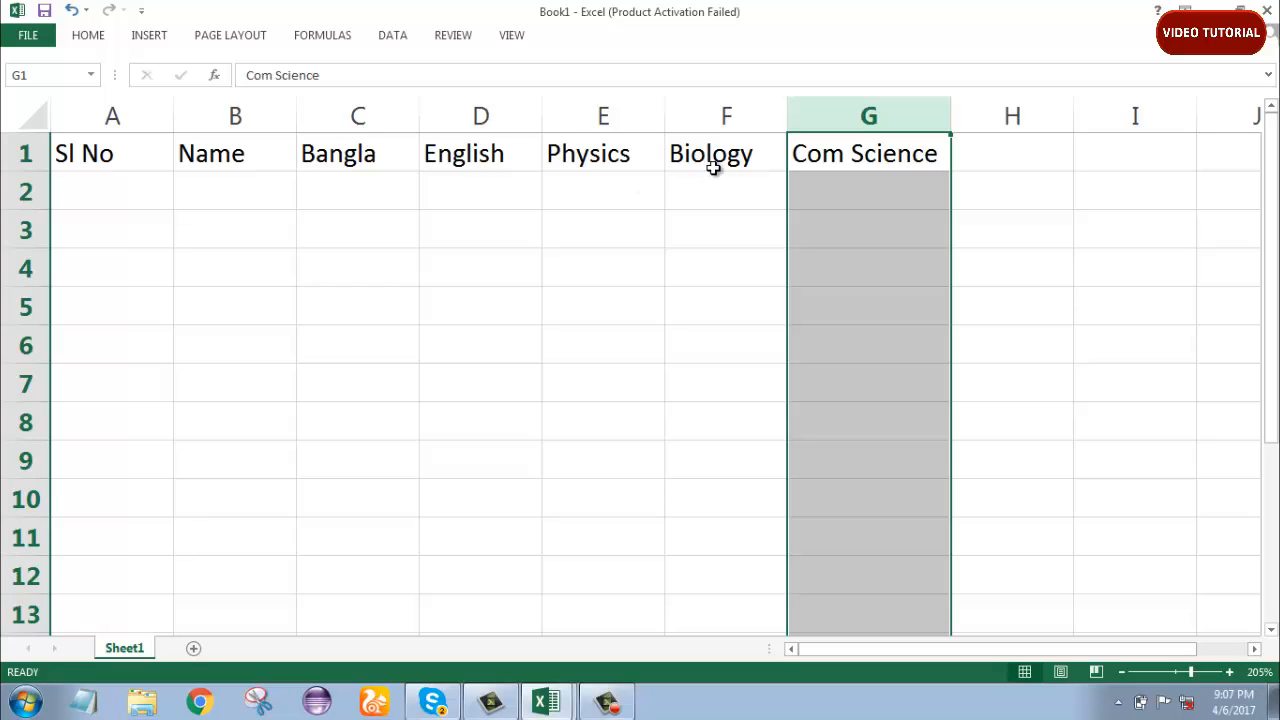
Add the headings Total marks in H1 and Min in I1, with column H autofitted to its text.
click(1004, 156)
double_click(1004, 156)
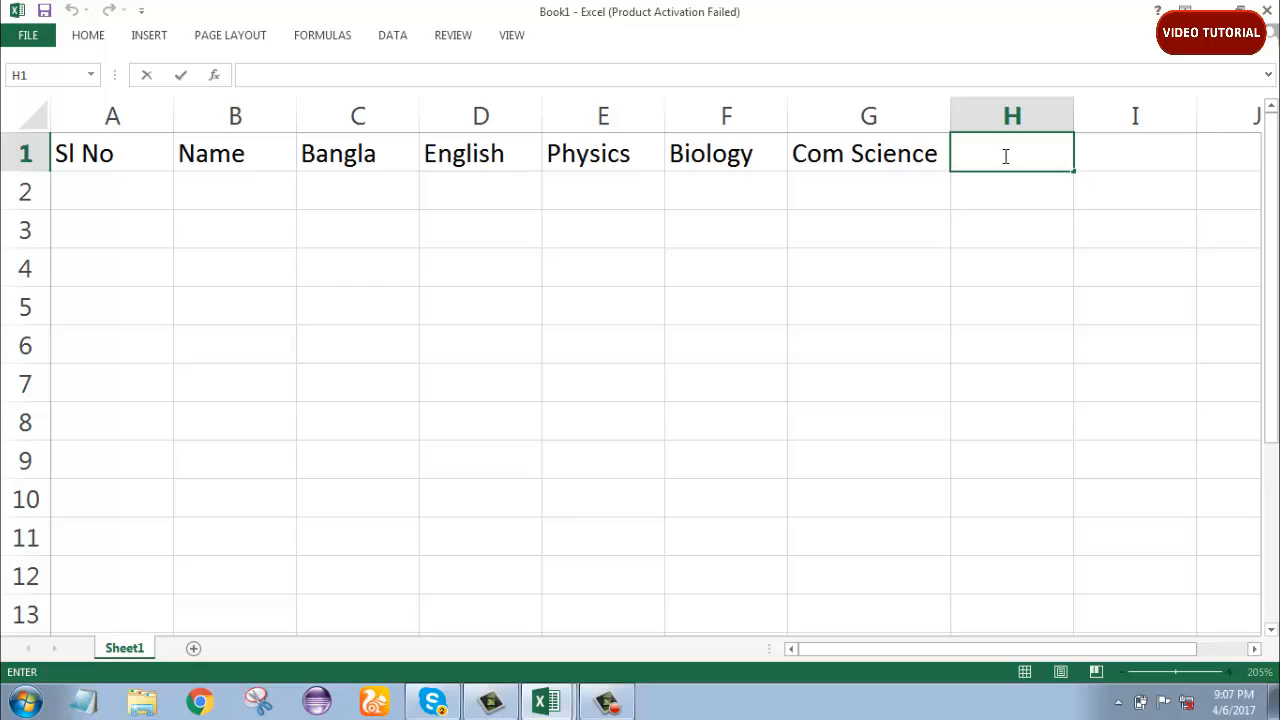
text(Total)
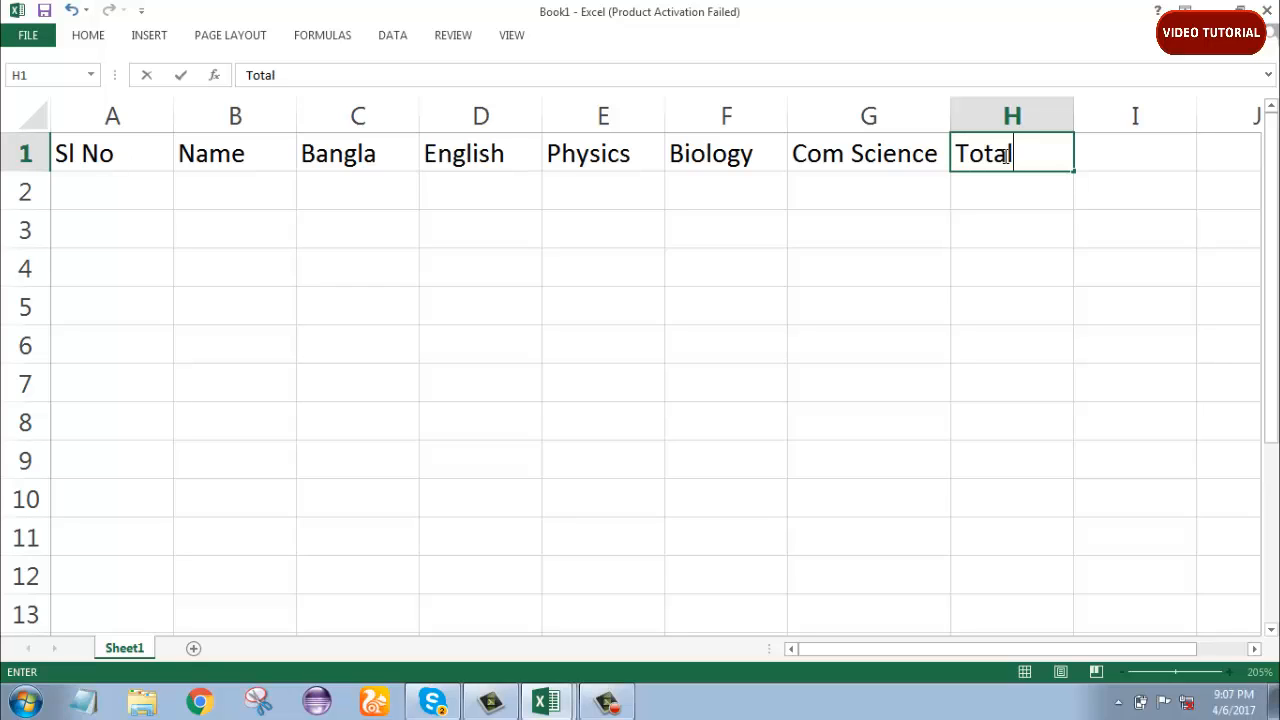
text( marks)
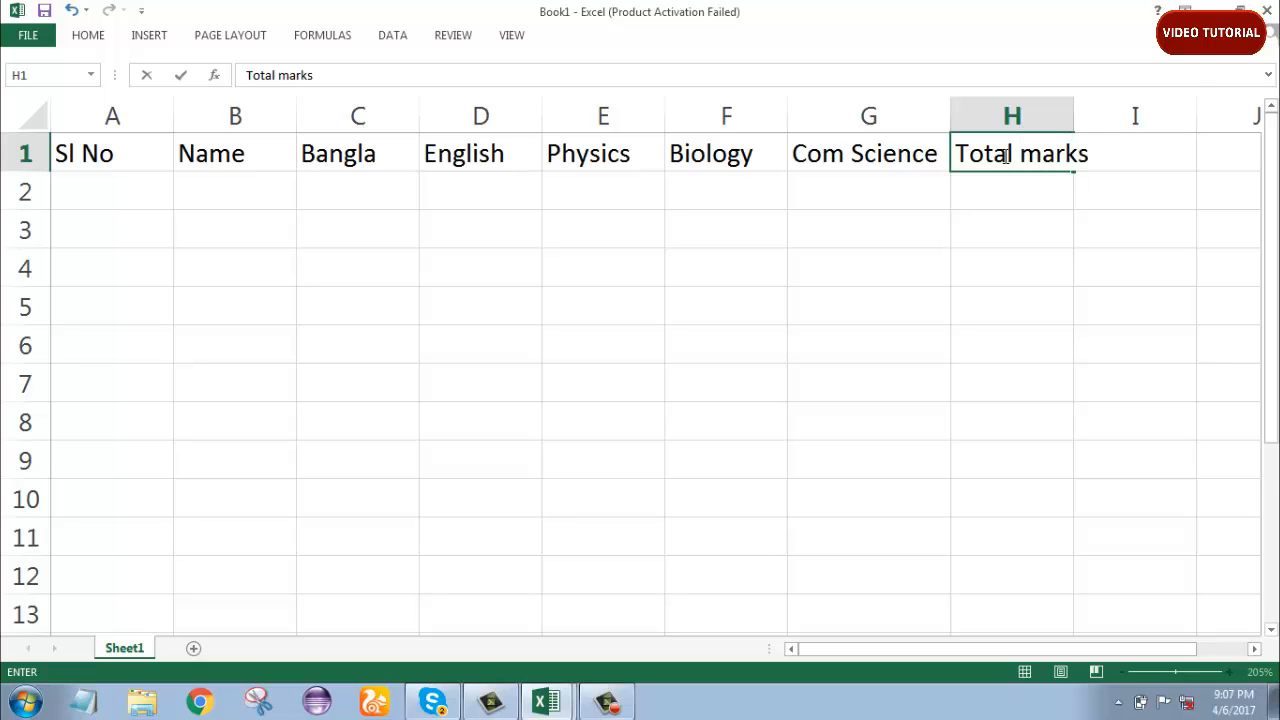
click(1066, 112)
double_click(1074, 112)
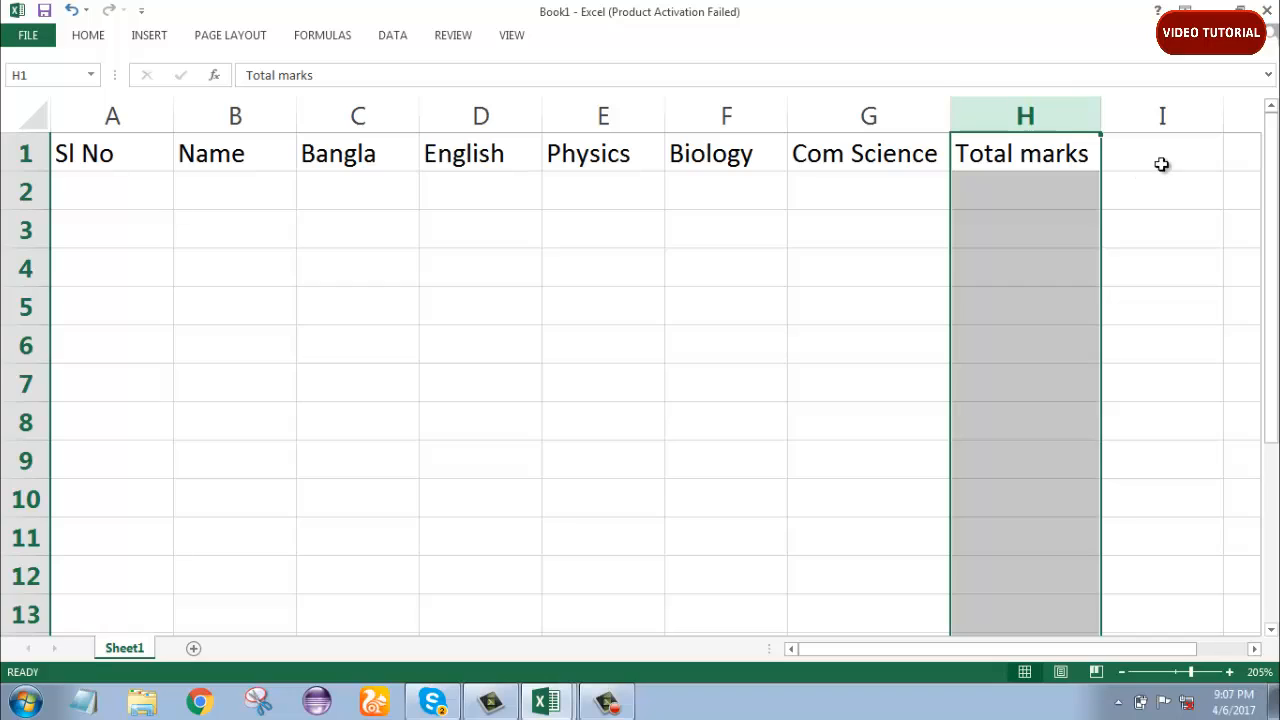
double_click(1135, 152)
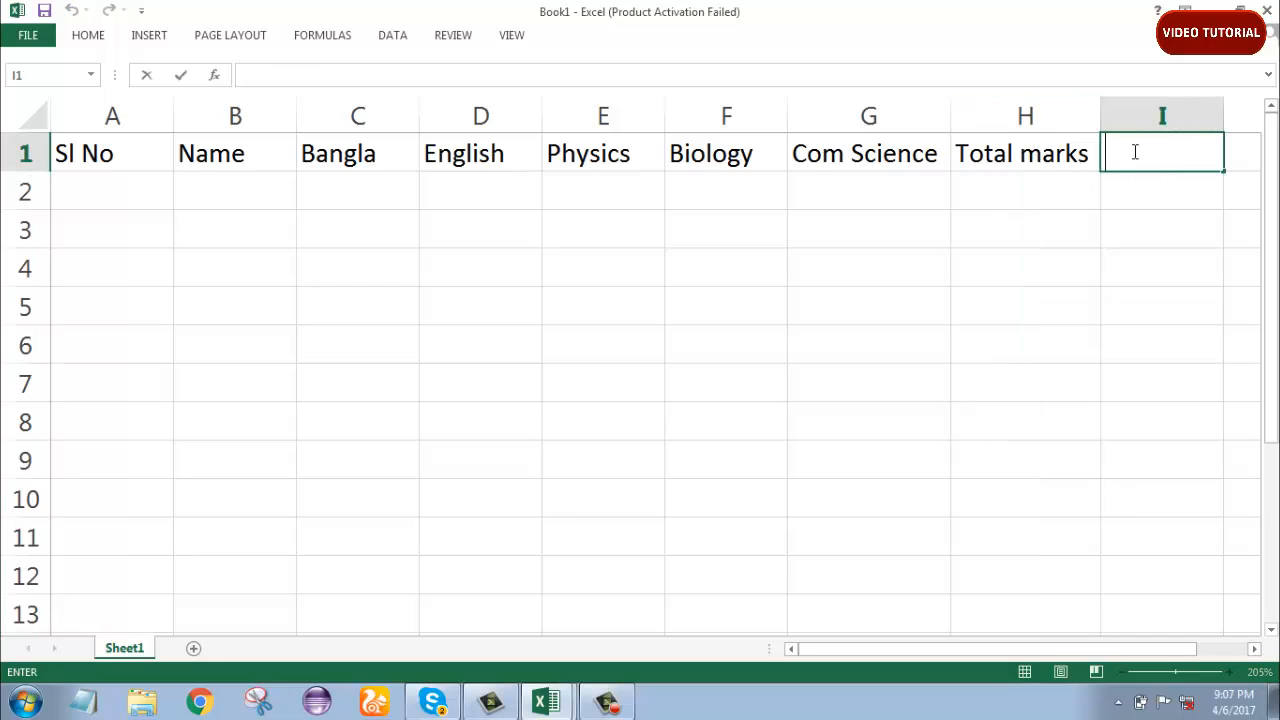
text(Min)
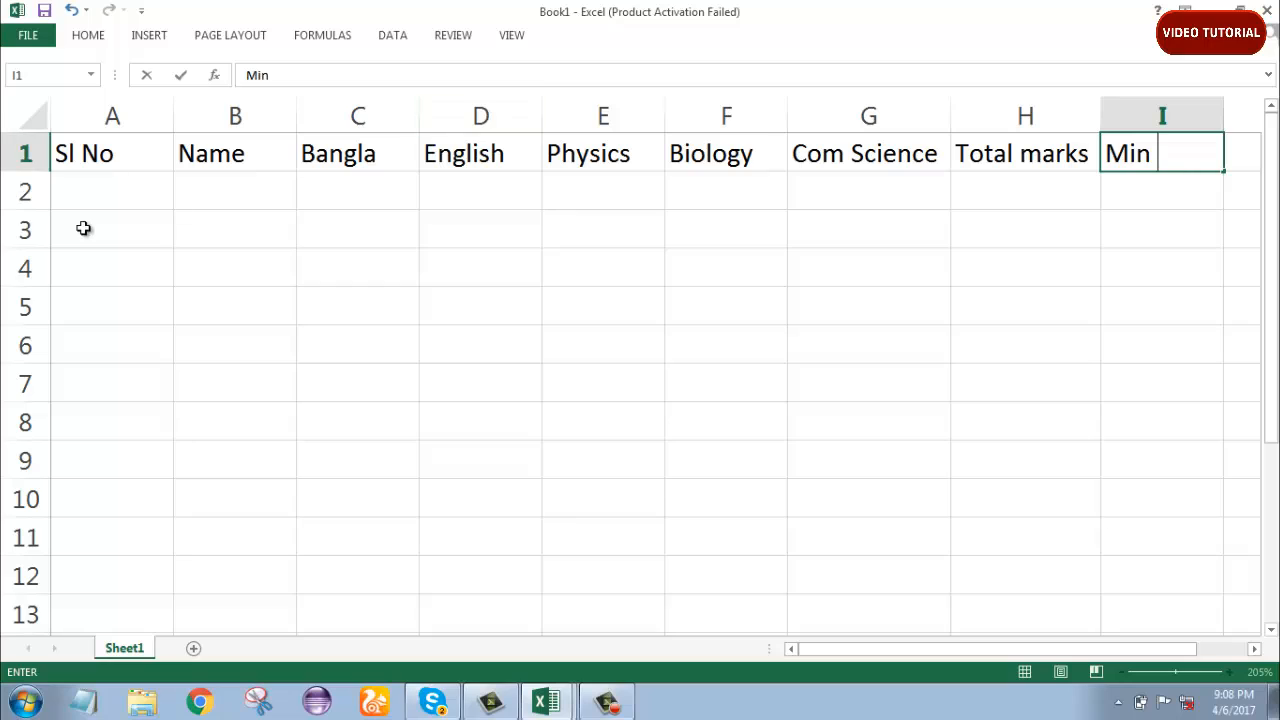
Enter the serial numbers 1 in cell A2 and 2 in cell A3.
click(90, 197)
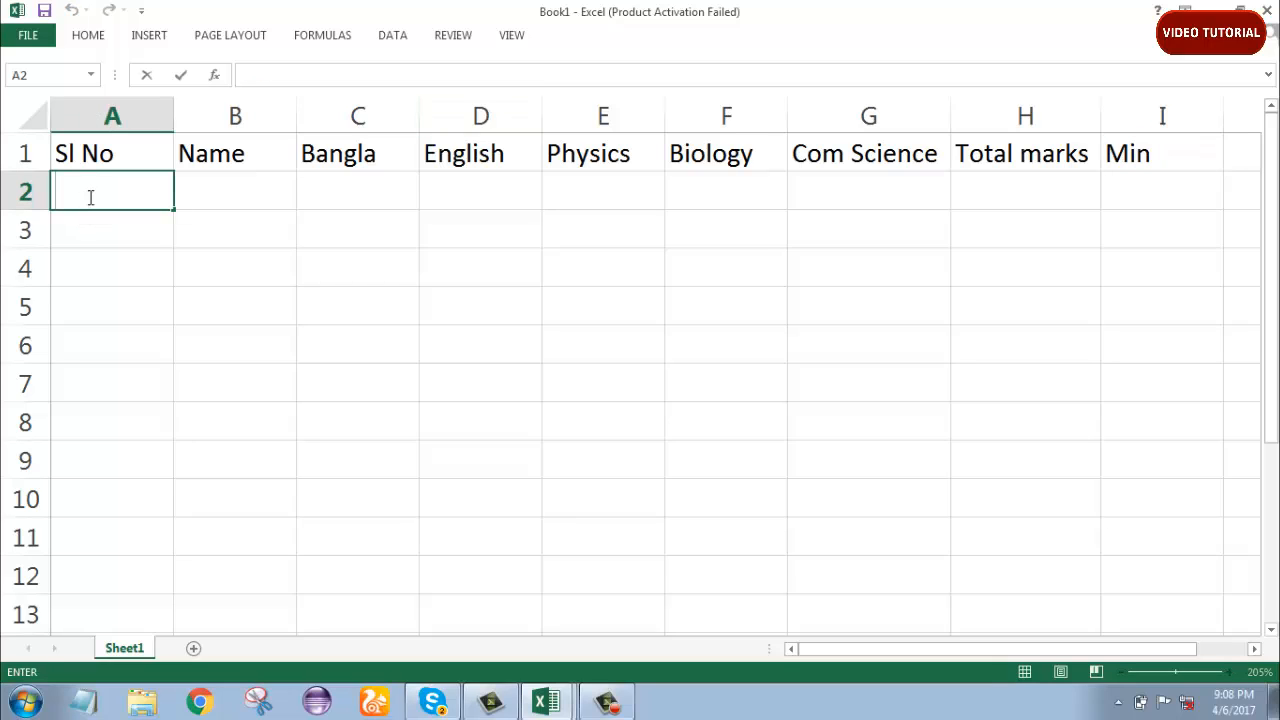
text(1)
click(117, 243)
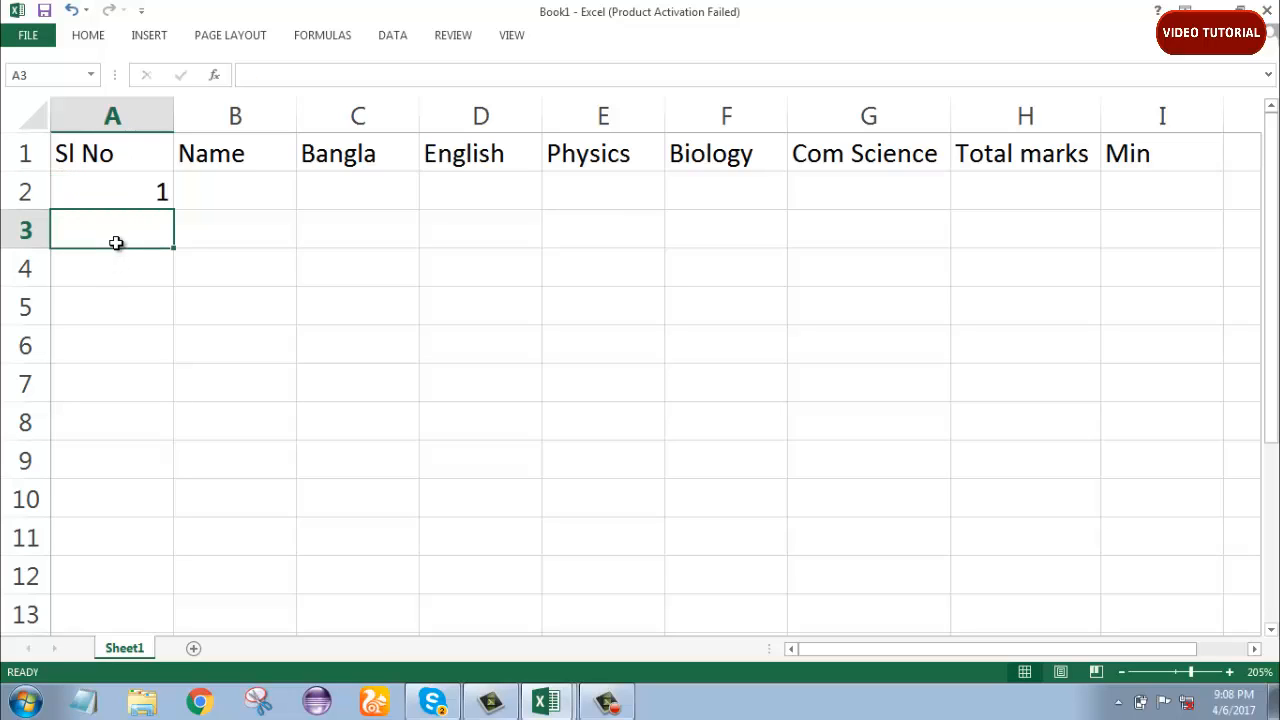
text(1)
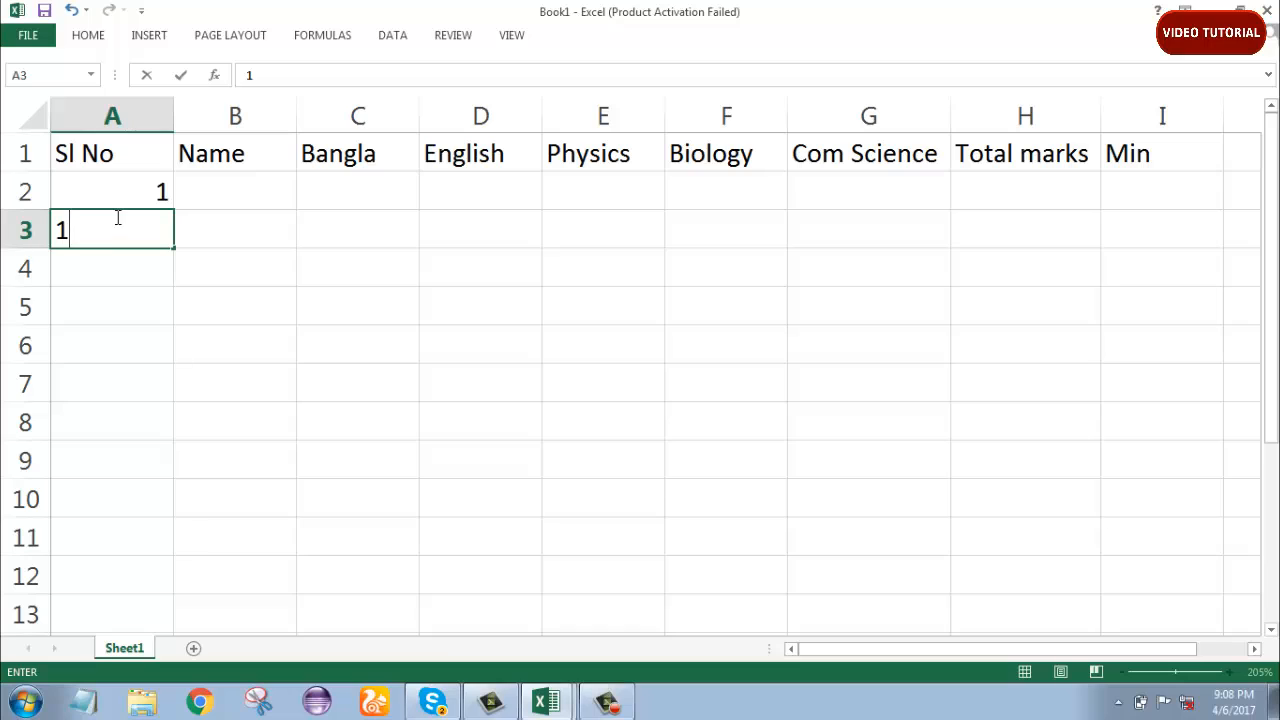
key(BackSpace)
text(2)
Extend the serial number series from A2:A3 down to 10 in cell A11.
click(85, 201)
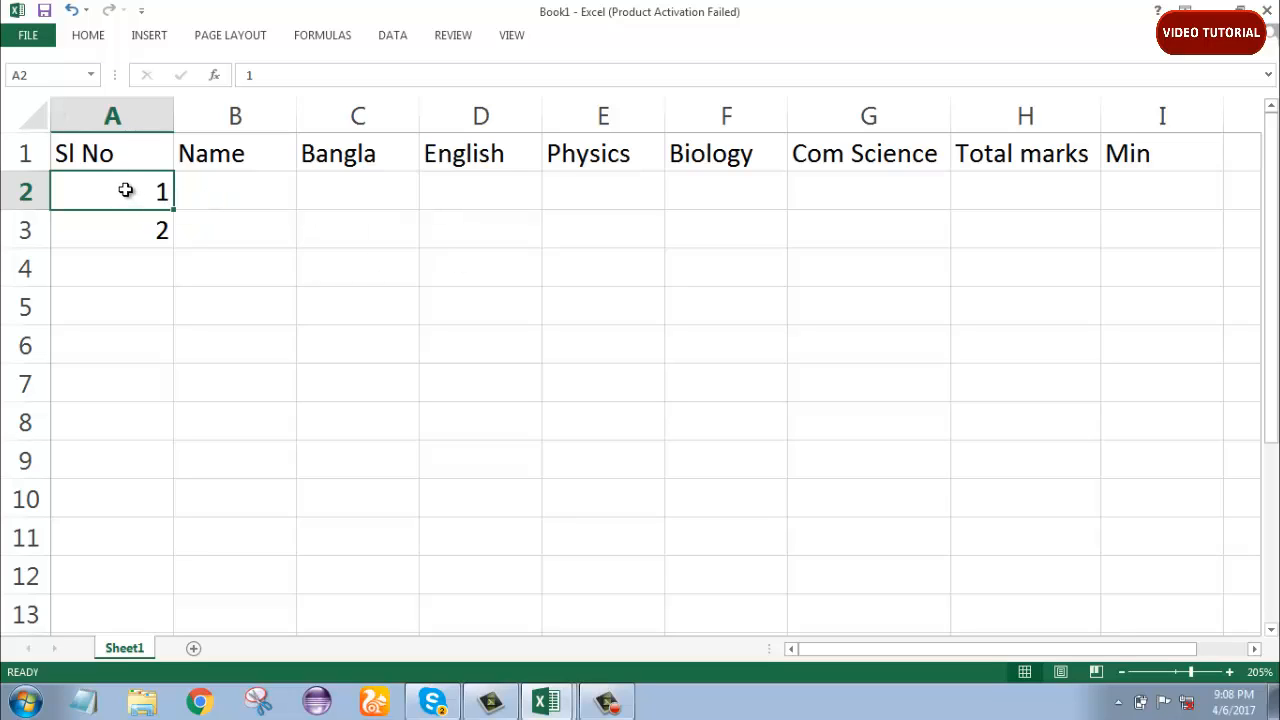
drag(129, 196, 129, 212)
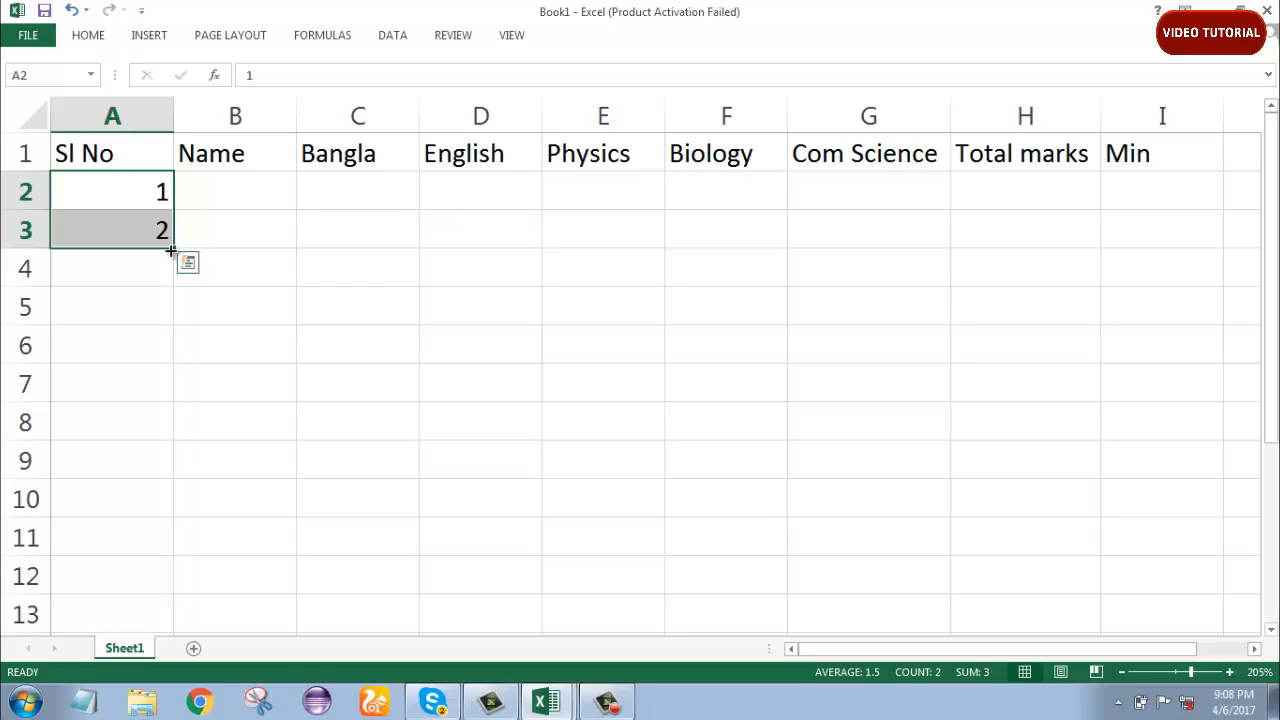
drag(171, 250, 138, 540)
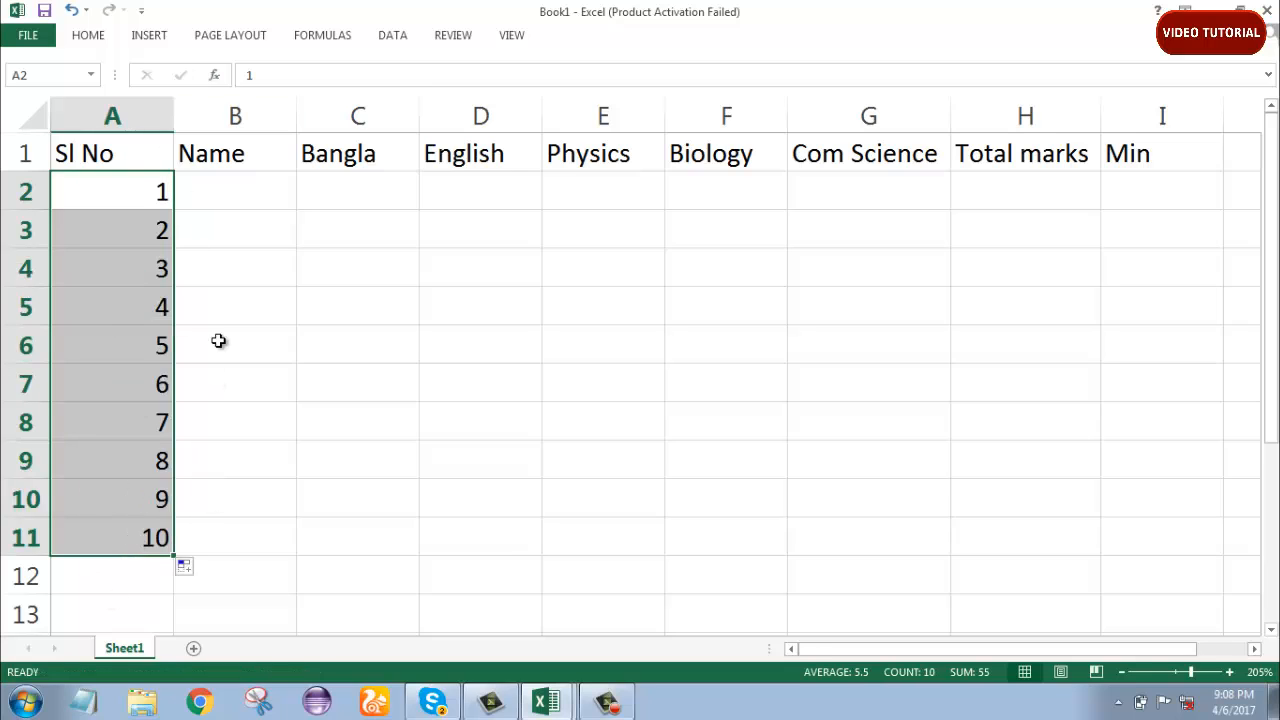
Enter the first three students' names in cells B2 to B4, one per row.
click(243, 180)
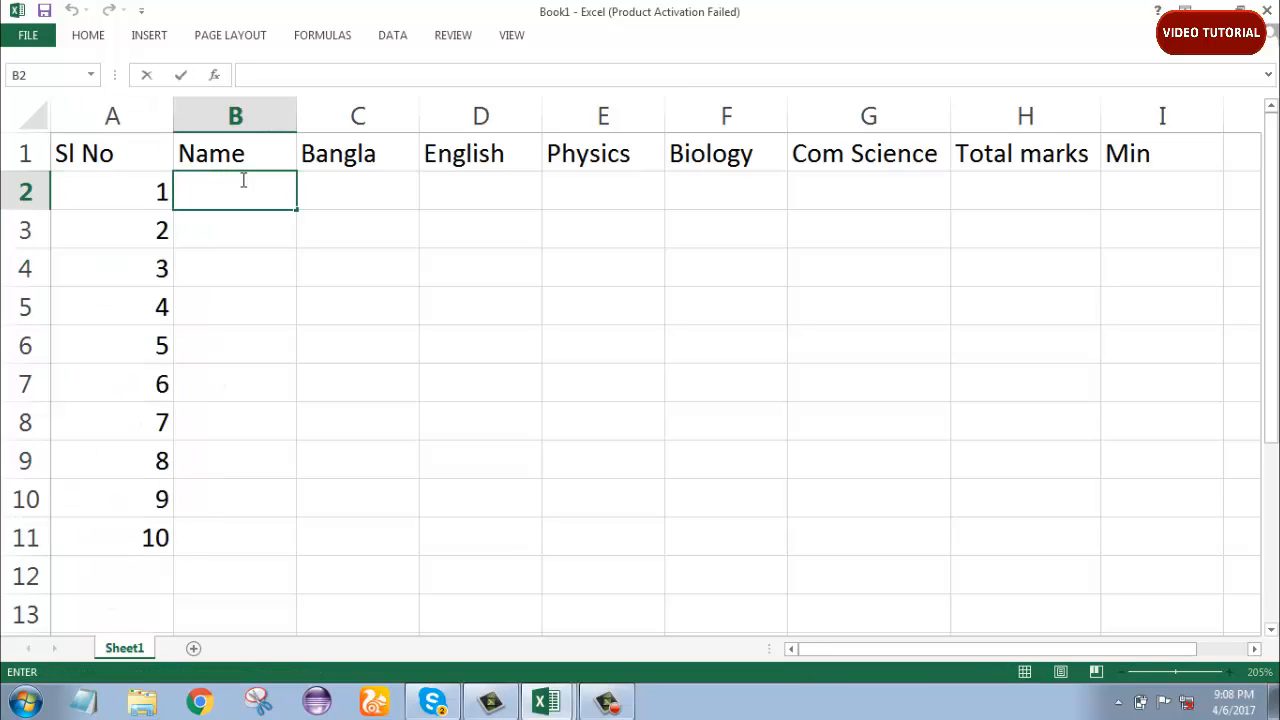
text(Rat)
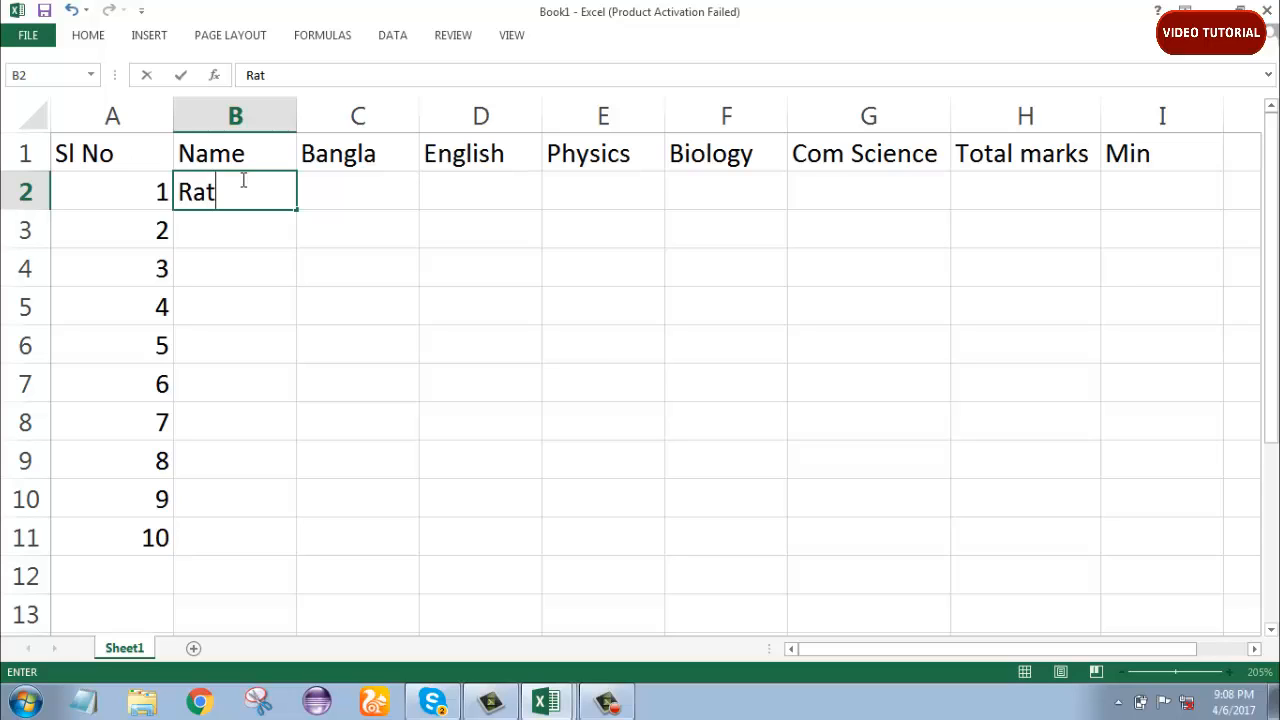
text(ul)
click(251, 230)
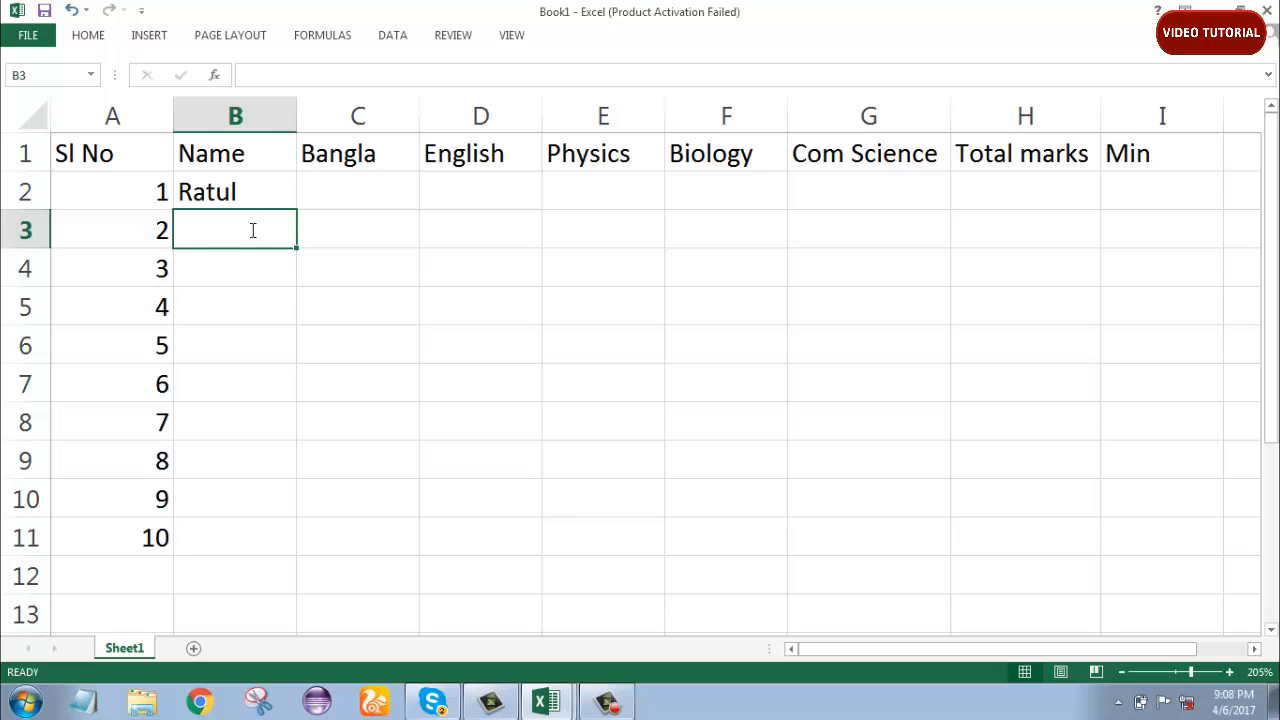
text(Rased)
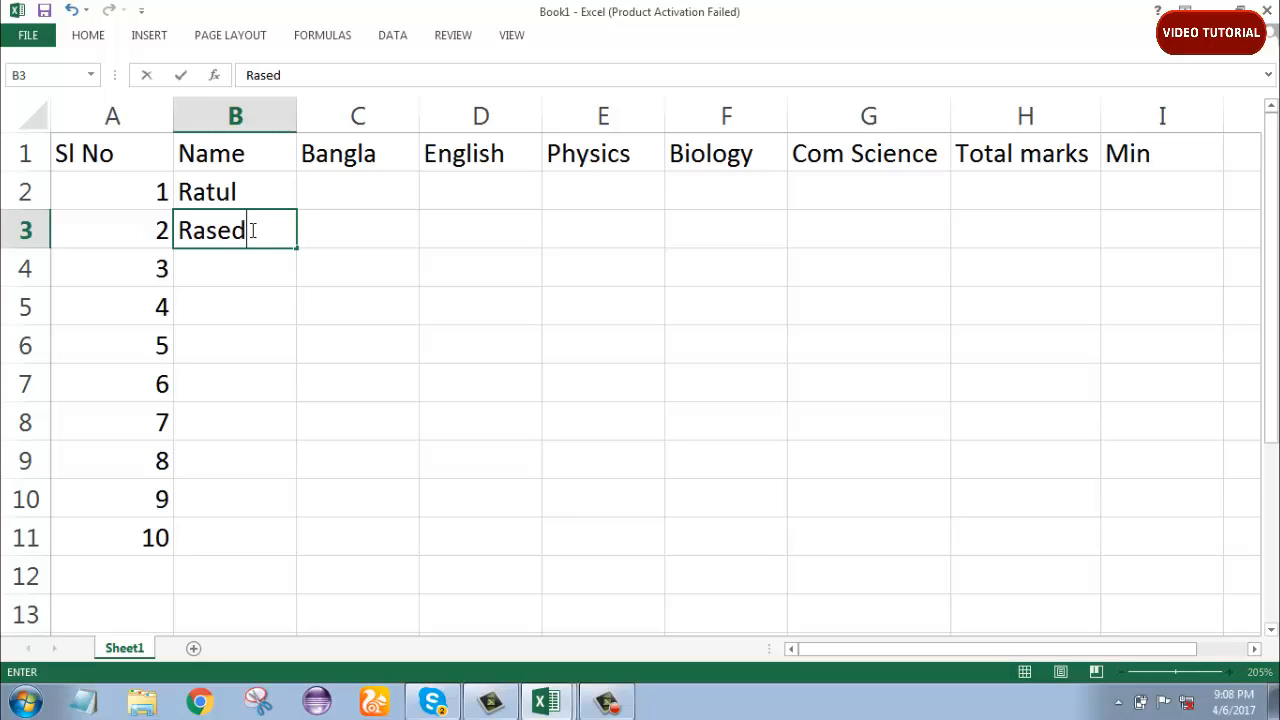
click(227, 274)
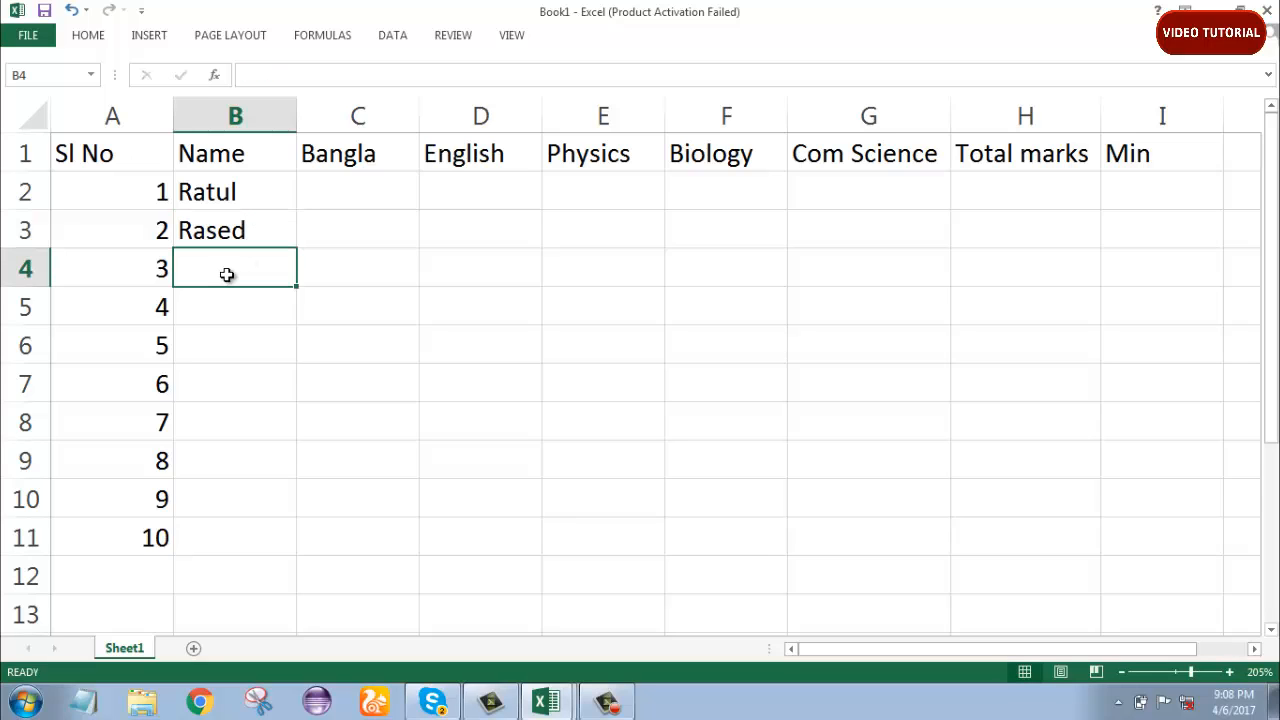
text(Rahi)
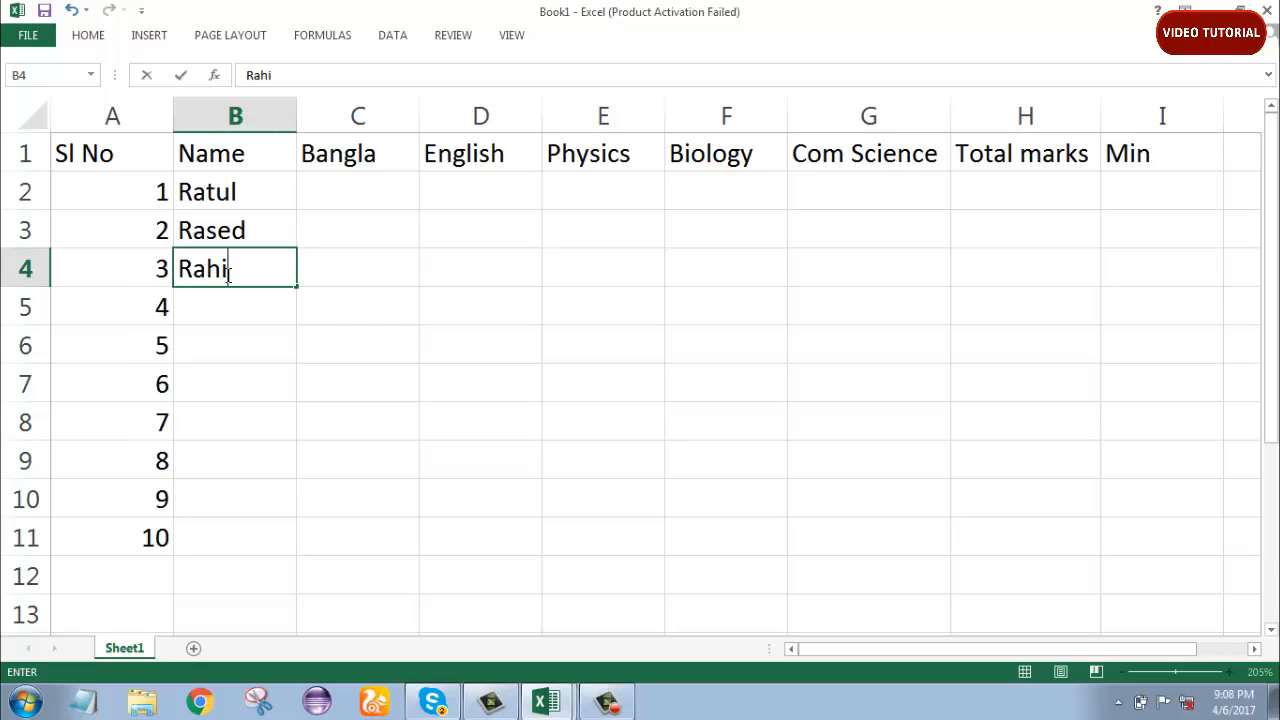
text(m)
Enter the student names for serial numbers 4 to 6 in cells B5 to B7.
click(224, 305)
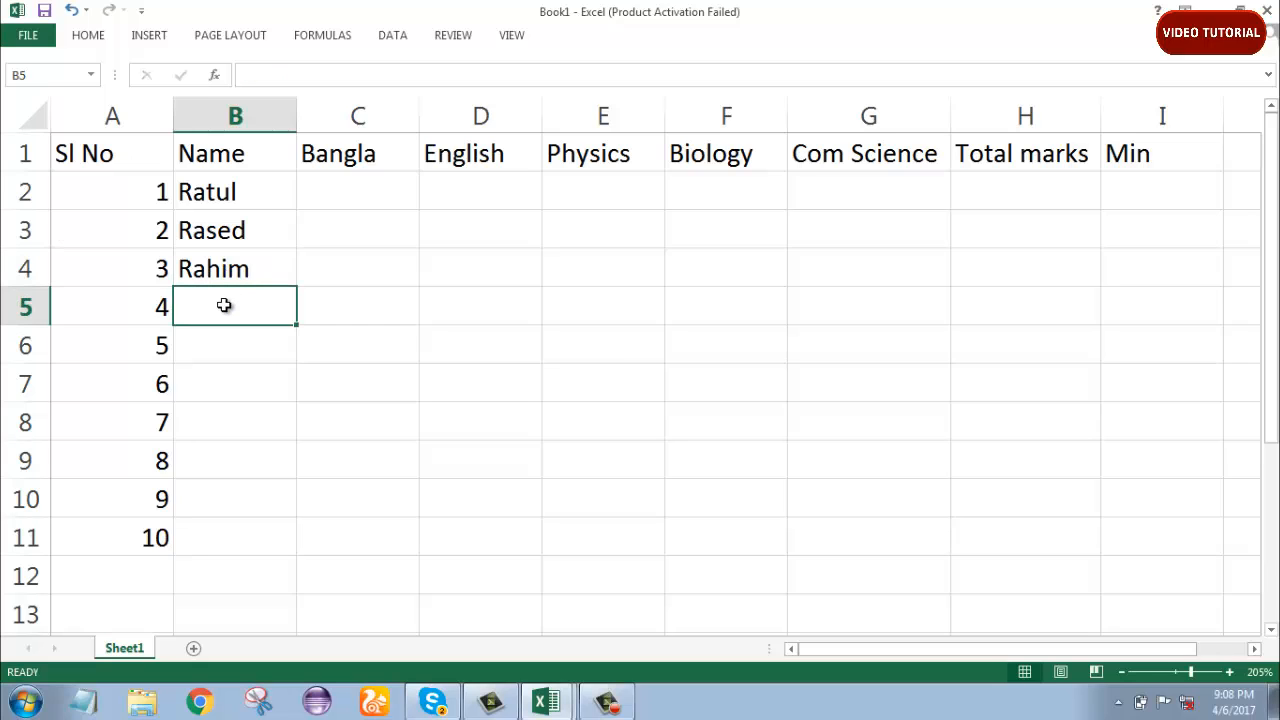
text(Nipa)
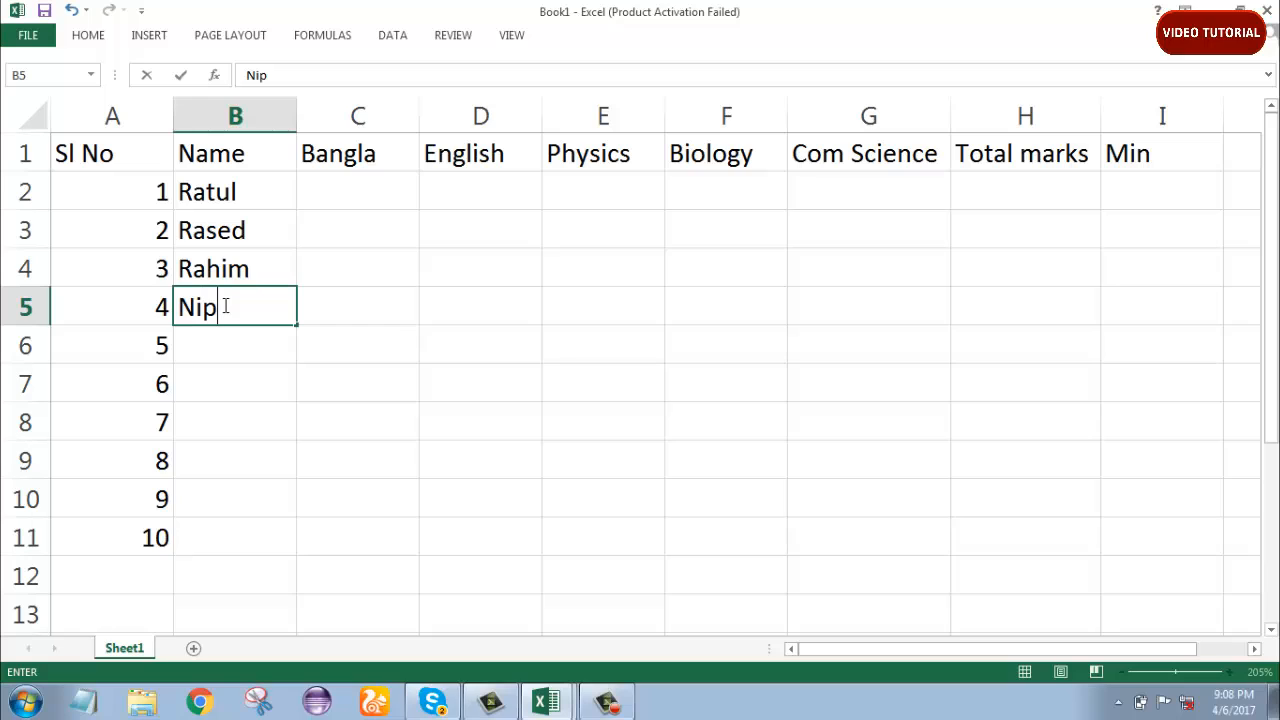
click(224, 353)
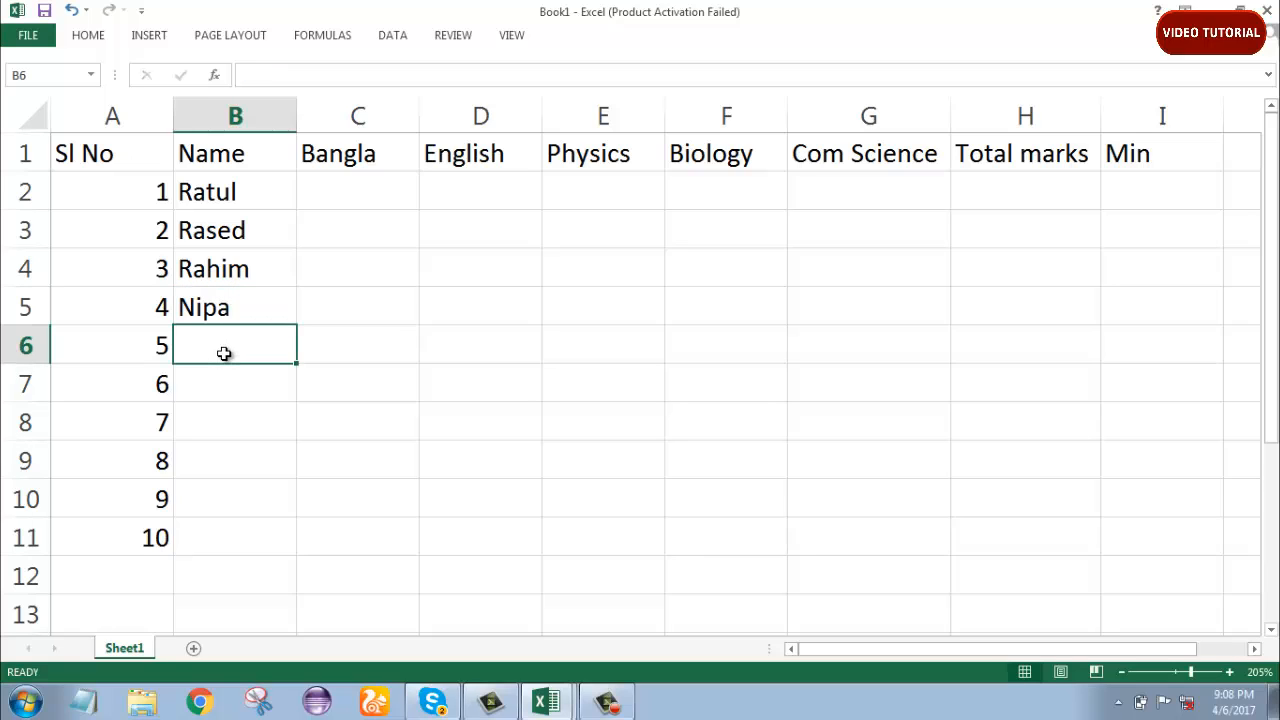
text(Nip)
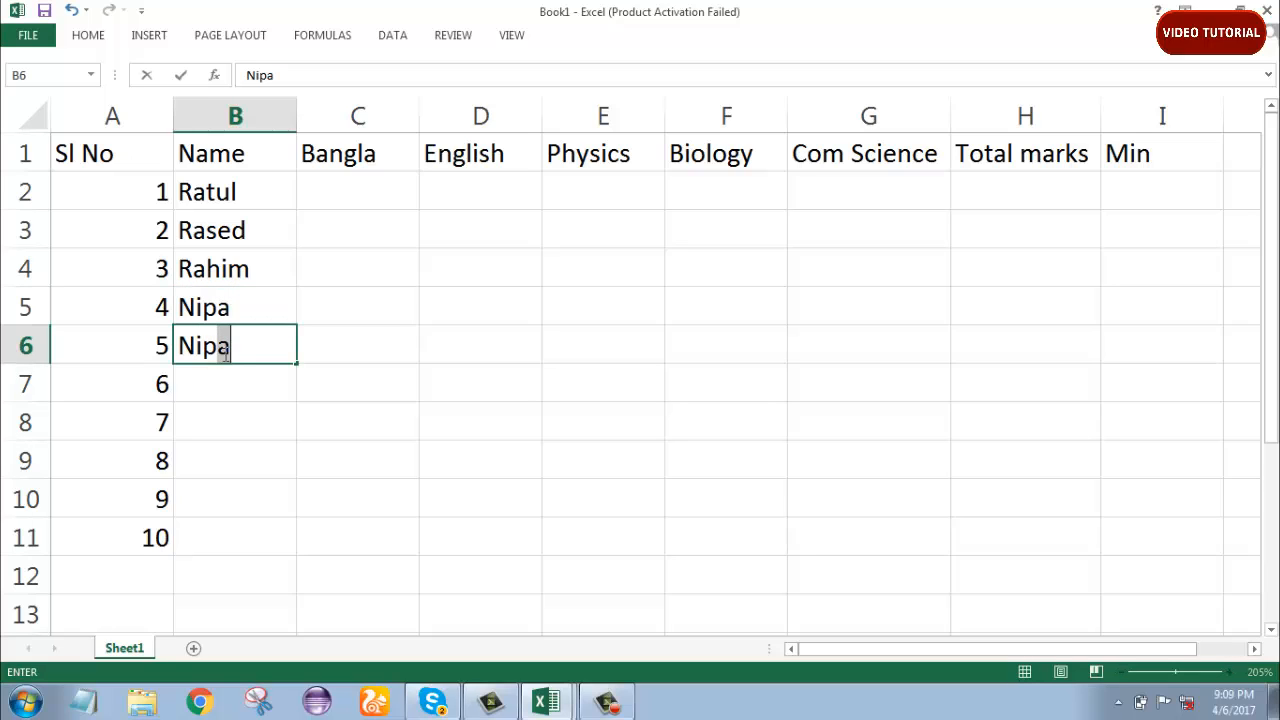
text(ul)
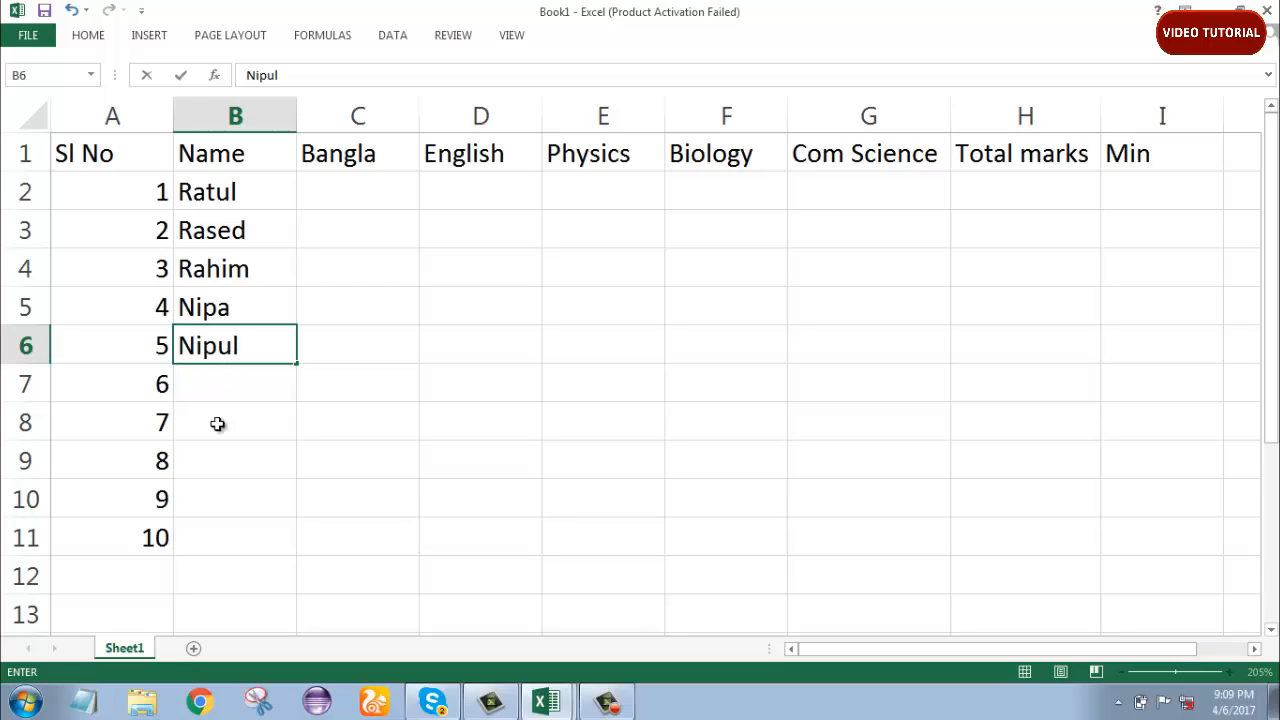
click(224, 389)
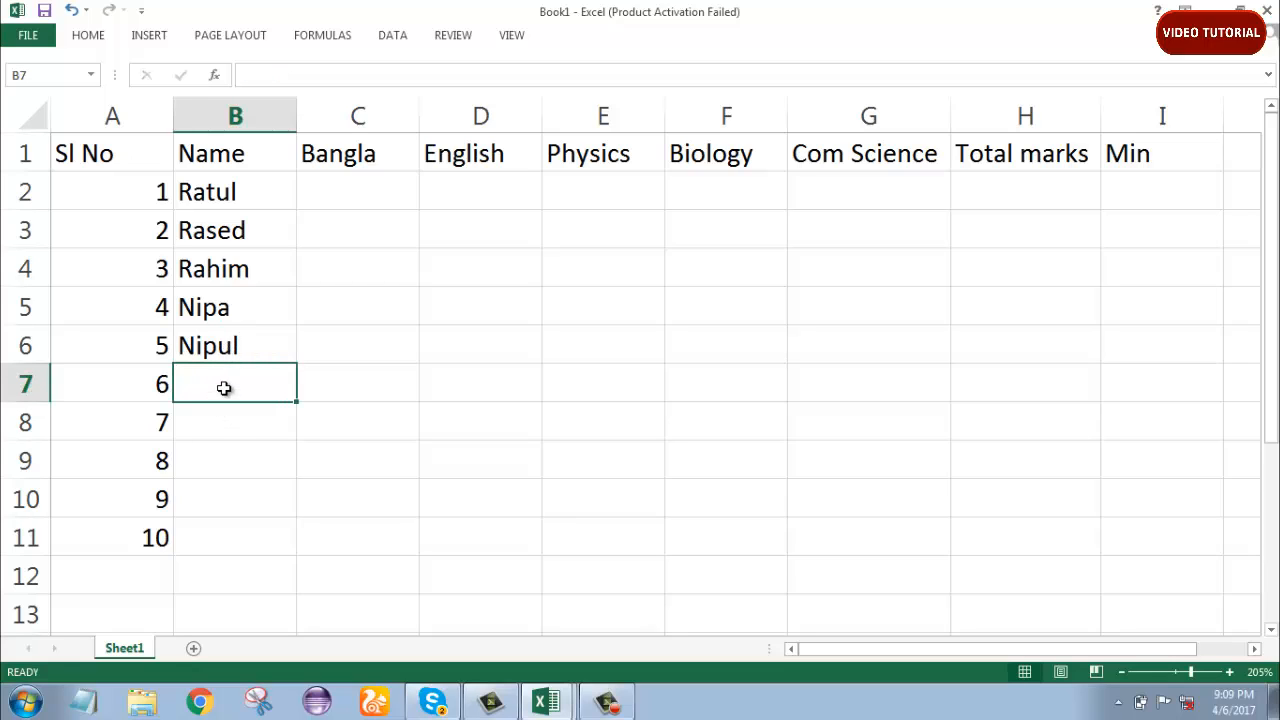
text(Na)
text(yon)
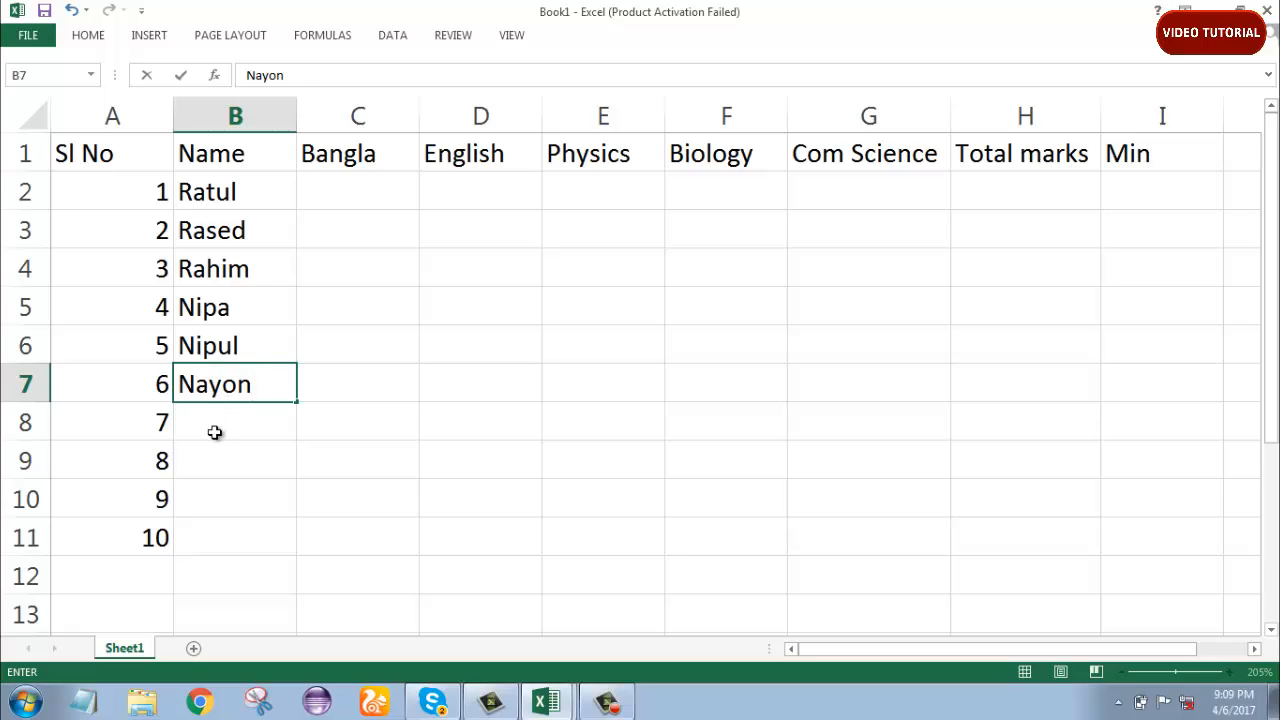
Fill in the remaining four student names for serial numbers 7 to 10 in cells B8 to B11.
click(214, 432)
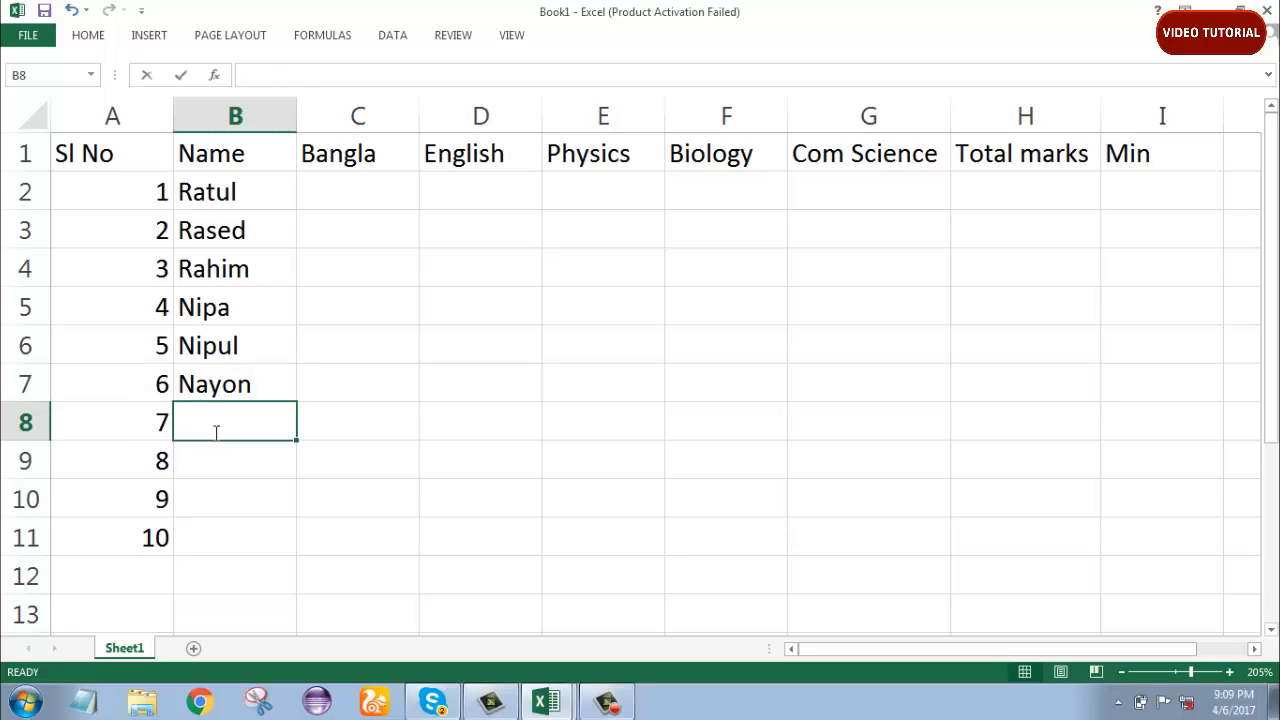
text(Riad)
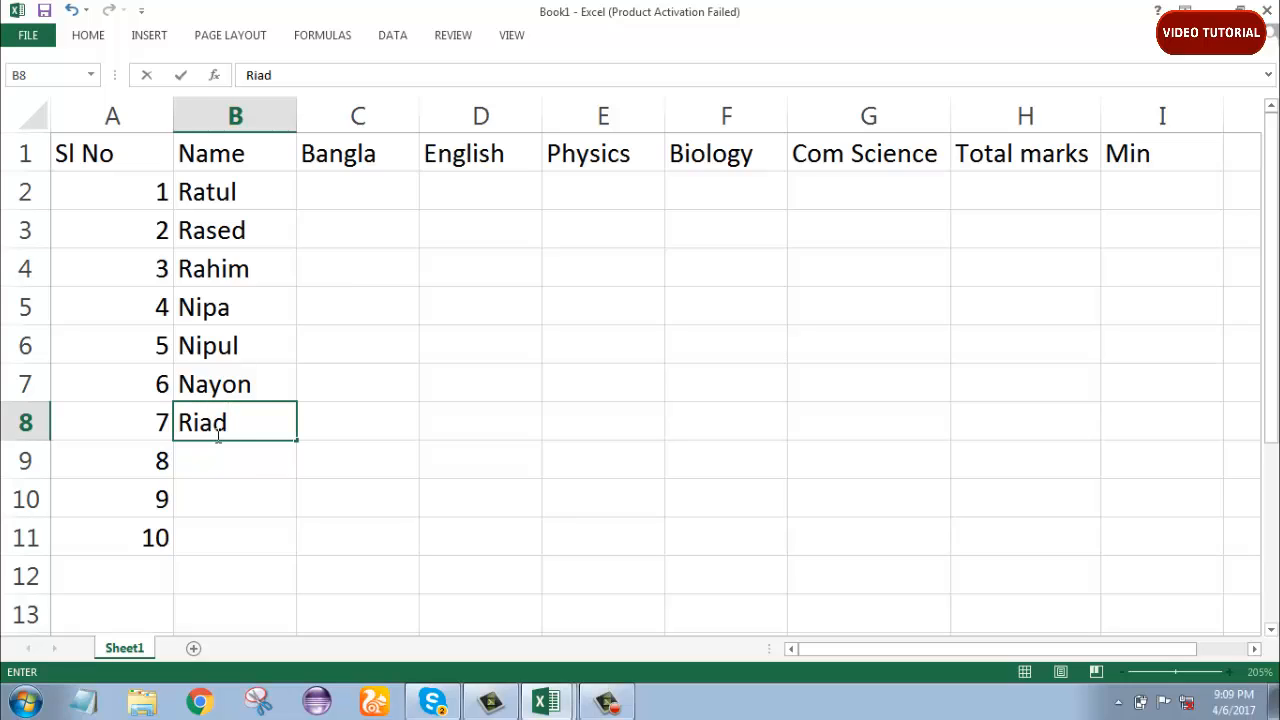
click(226, 462)
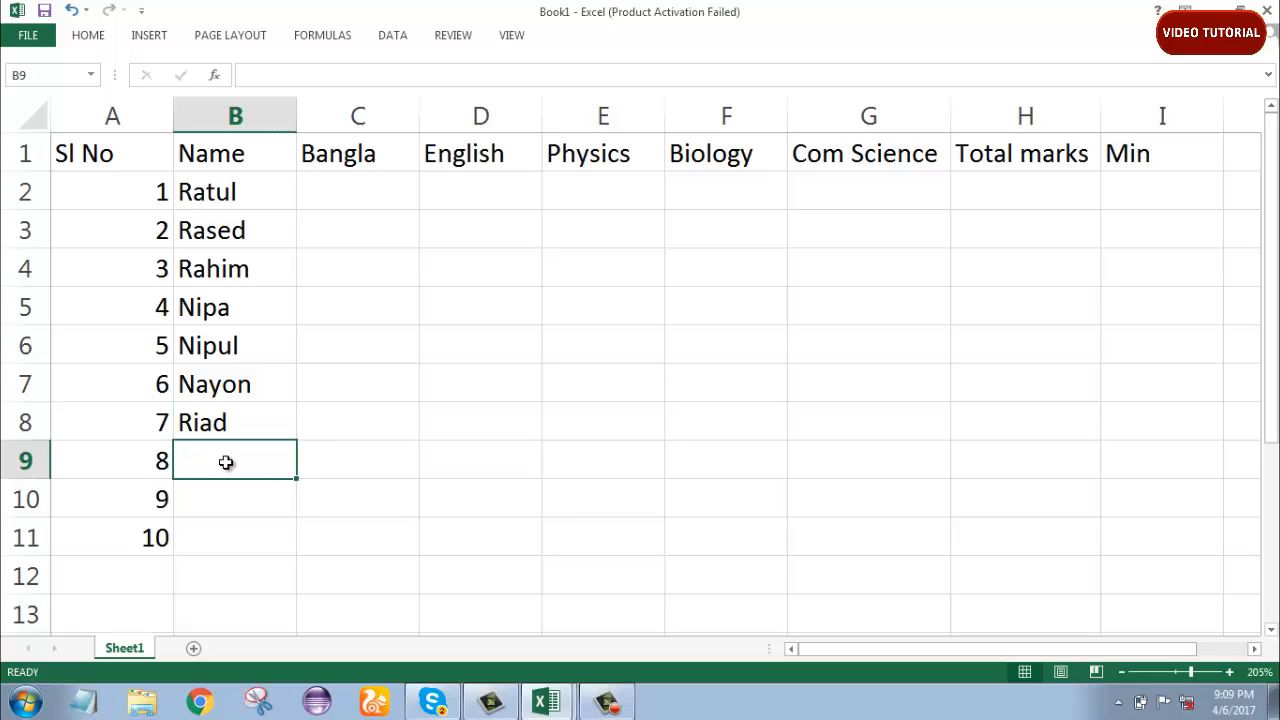
text(N)
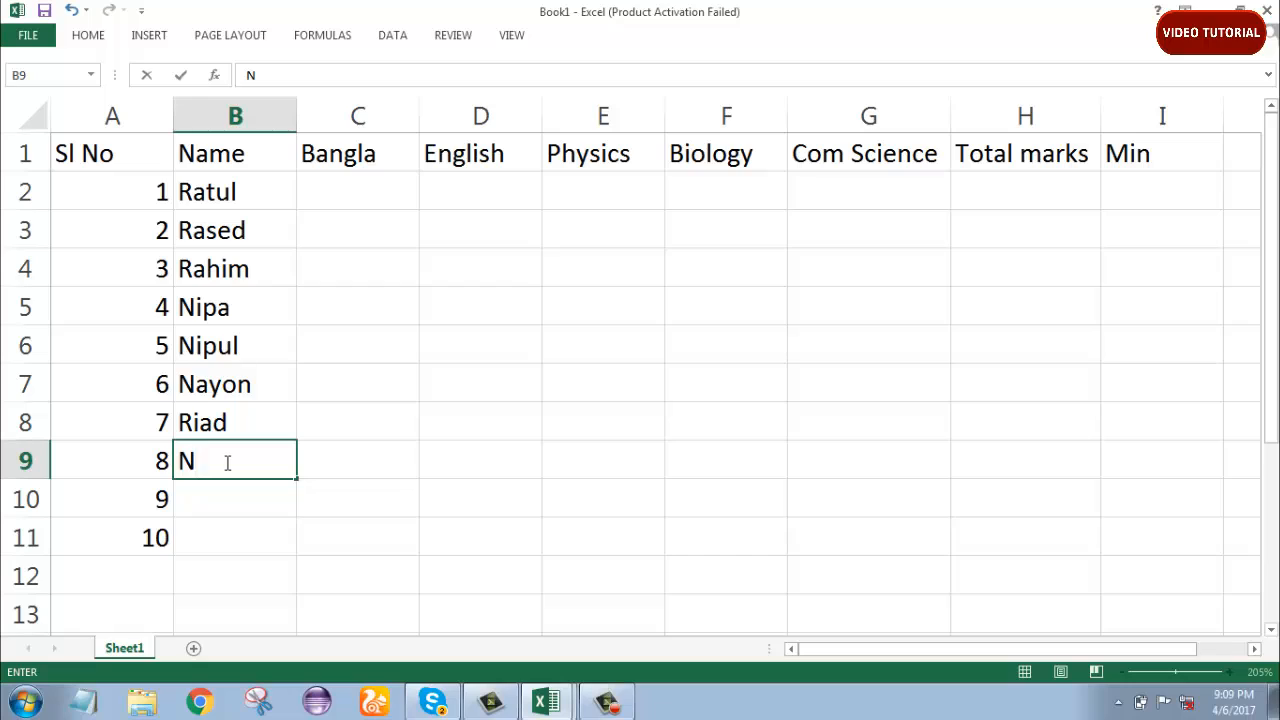
text(oyon)
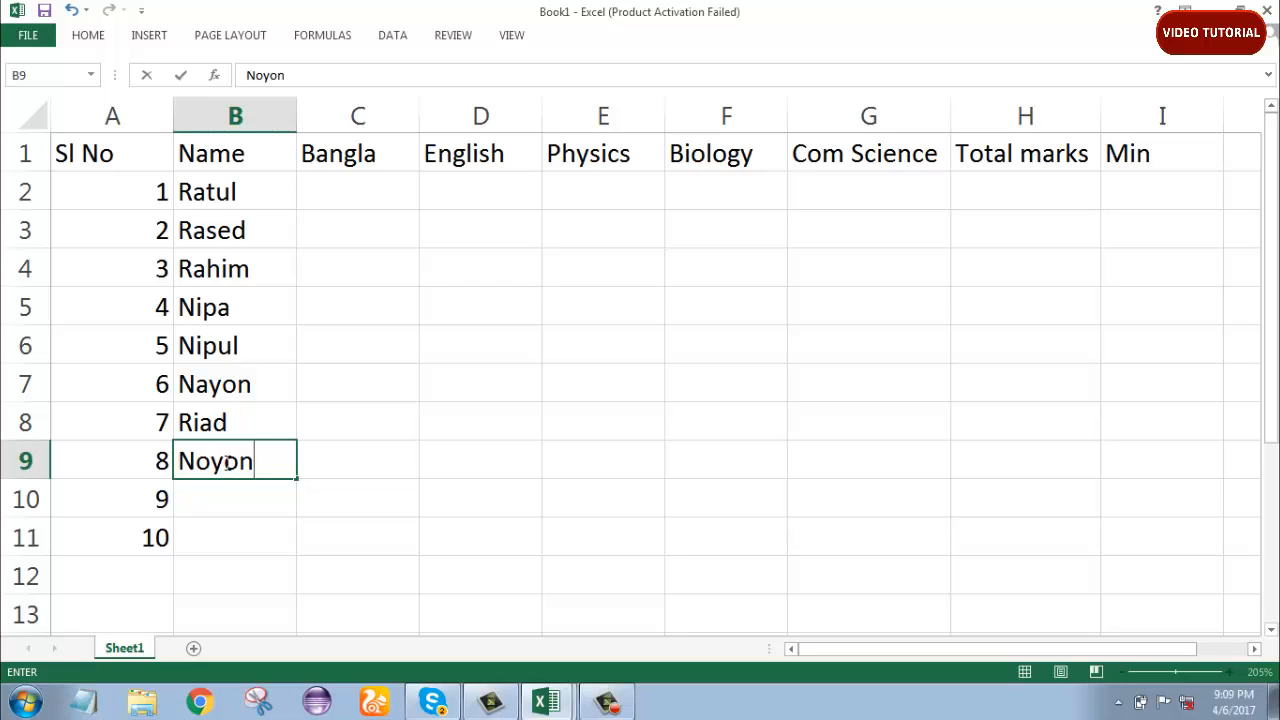
click(234, 510)
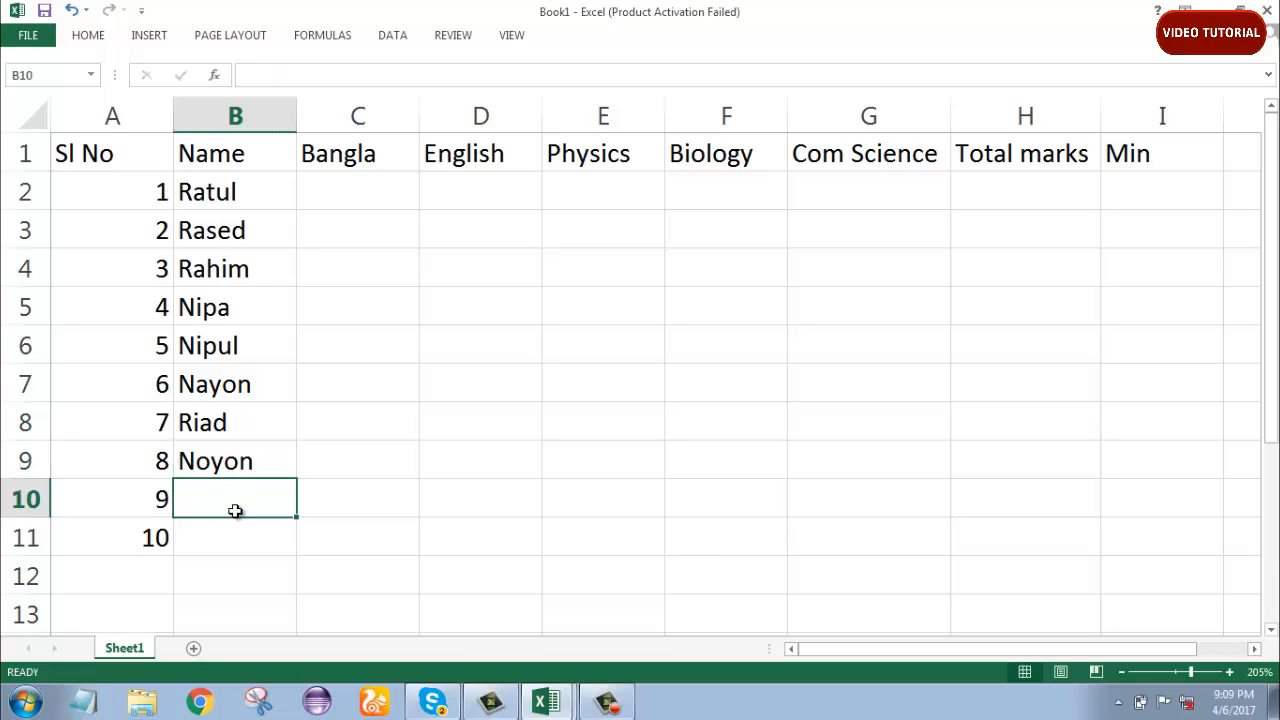
text(B)
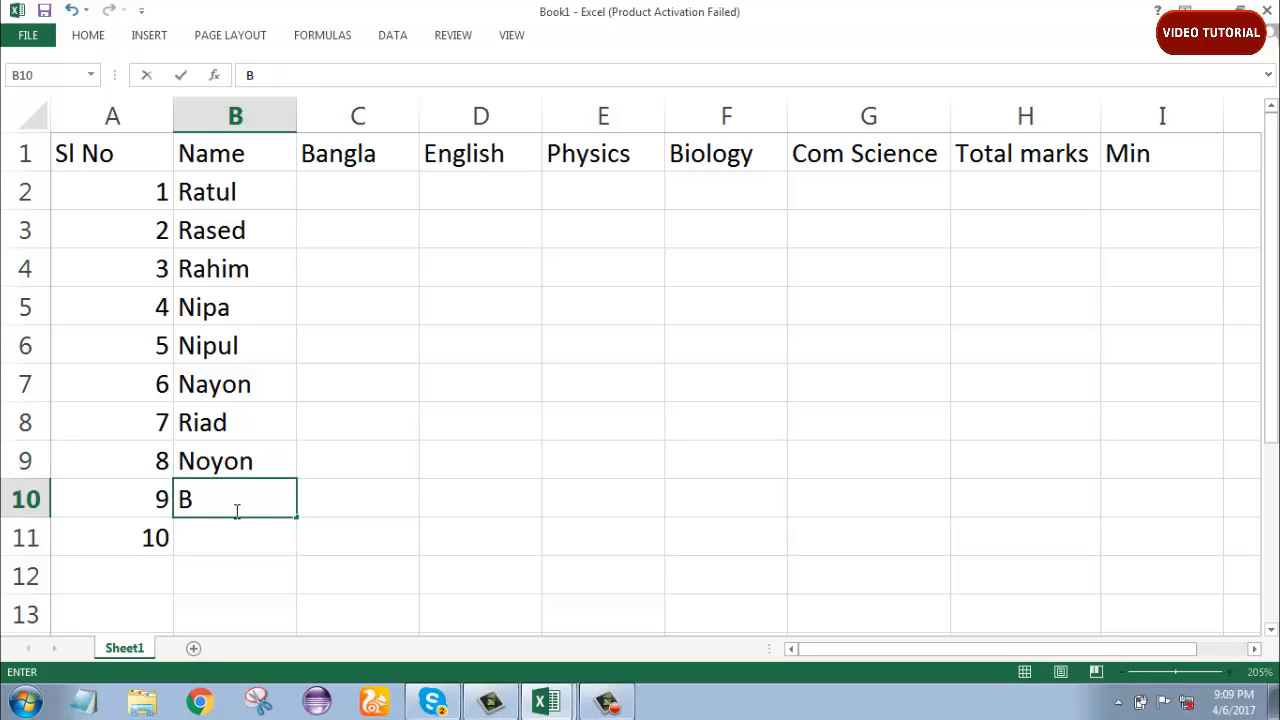
text(ikas)
click(245, 535)
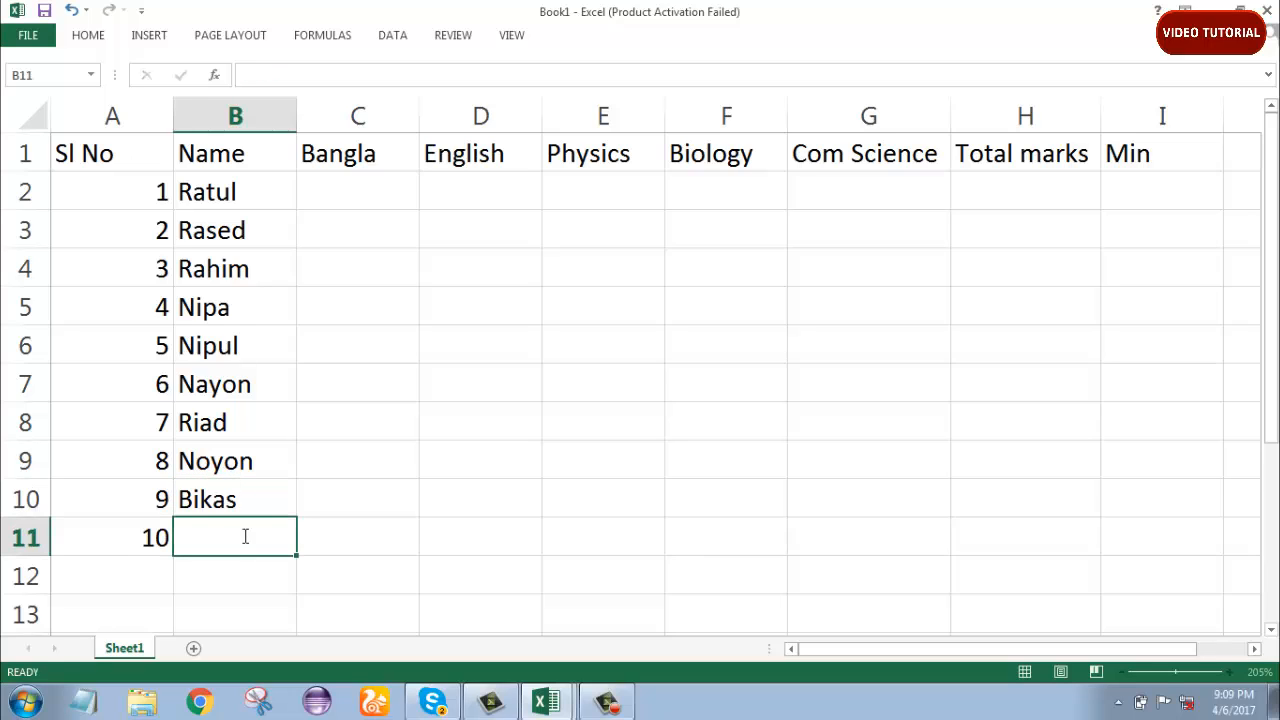
text(Asa)
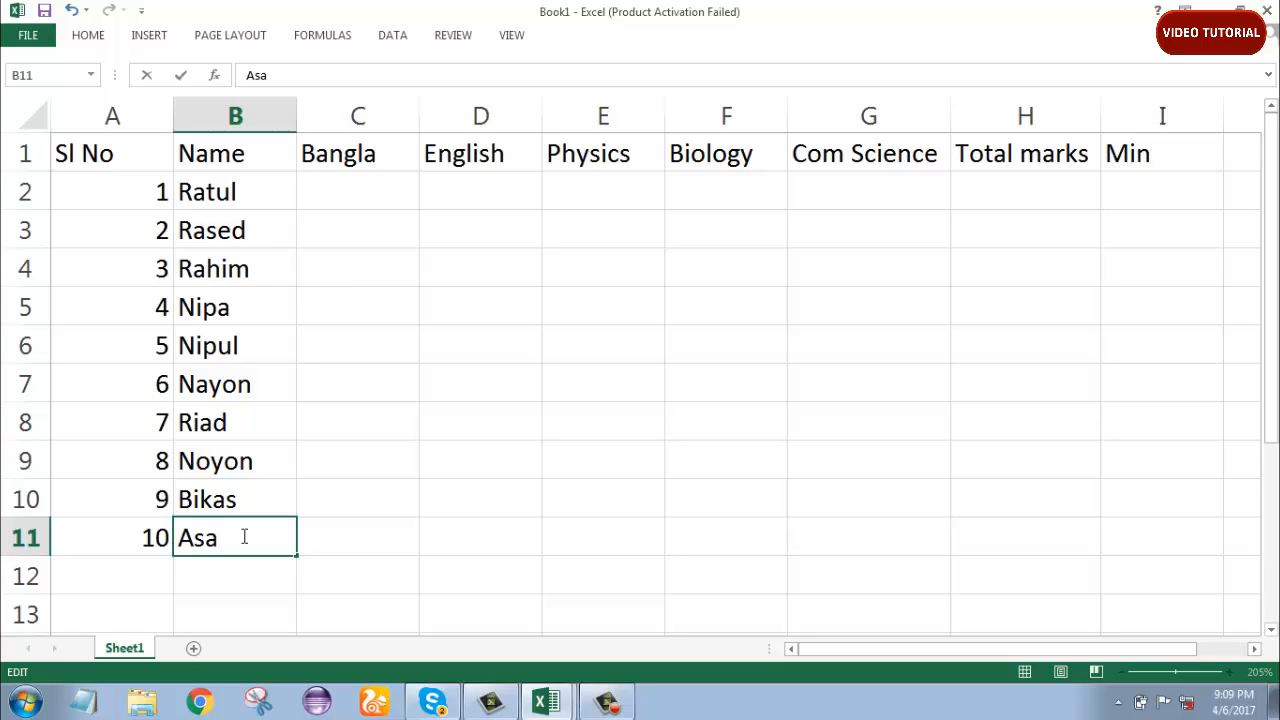
text(d)
Enter the Bangla marks 45, 43 and 56 in cells C2 to C4.
click(371, 189)
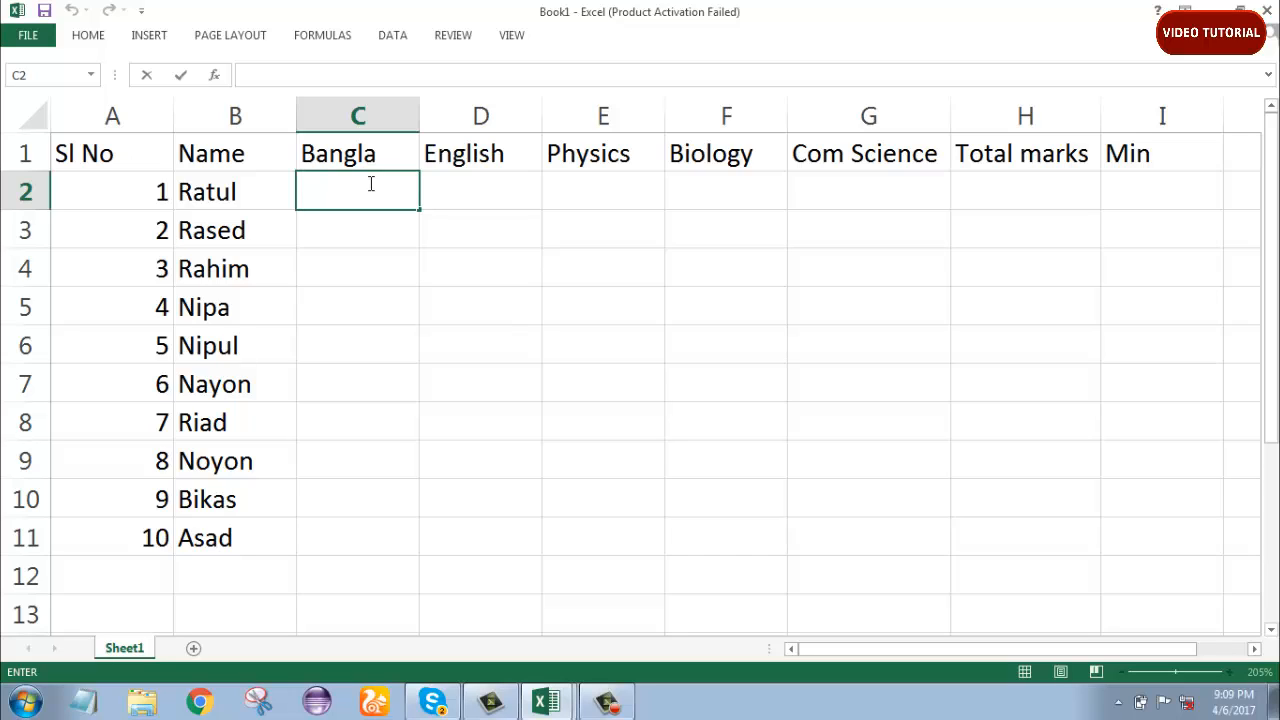
text(45)
key(Return)
text(4)
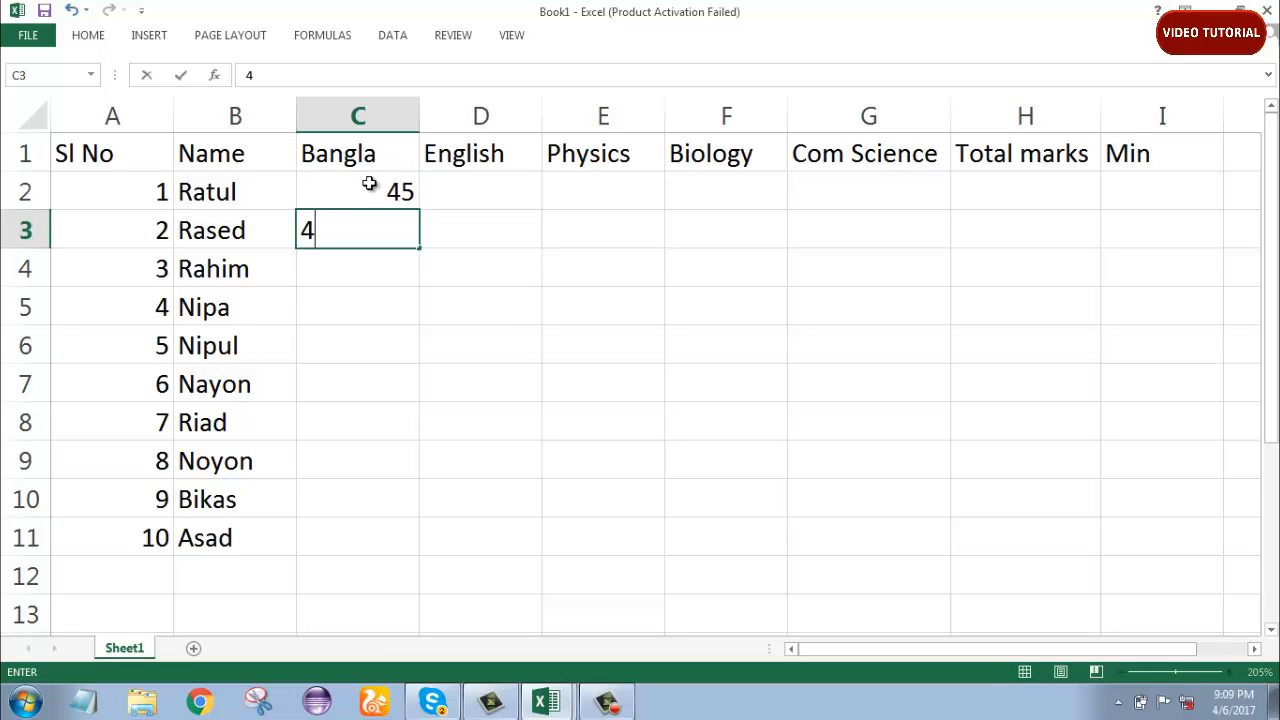
text(3)
key(Return)
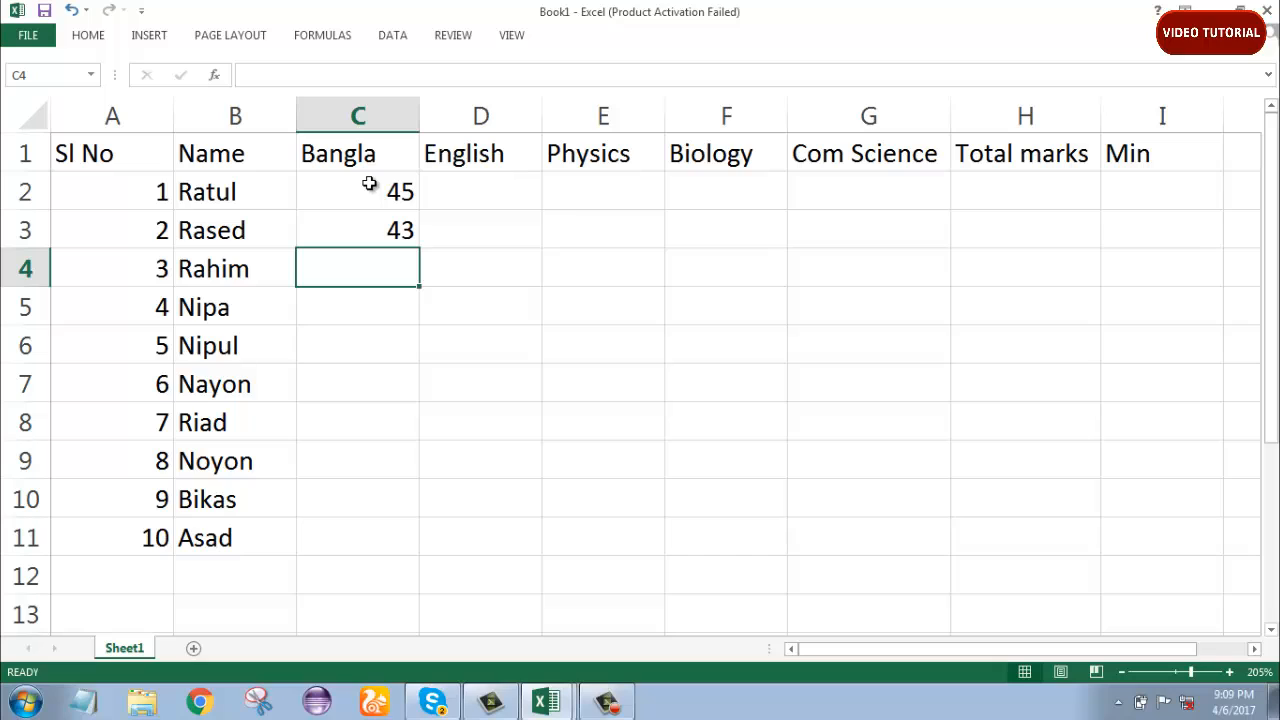
text(56)
key(Return)
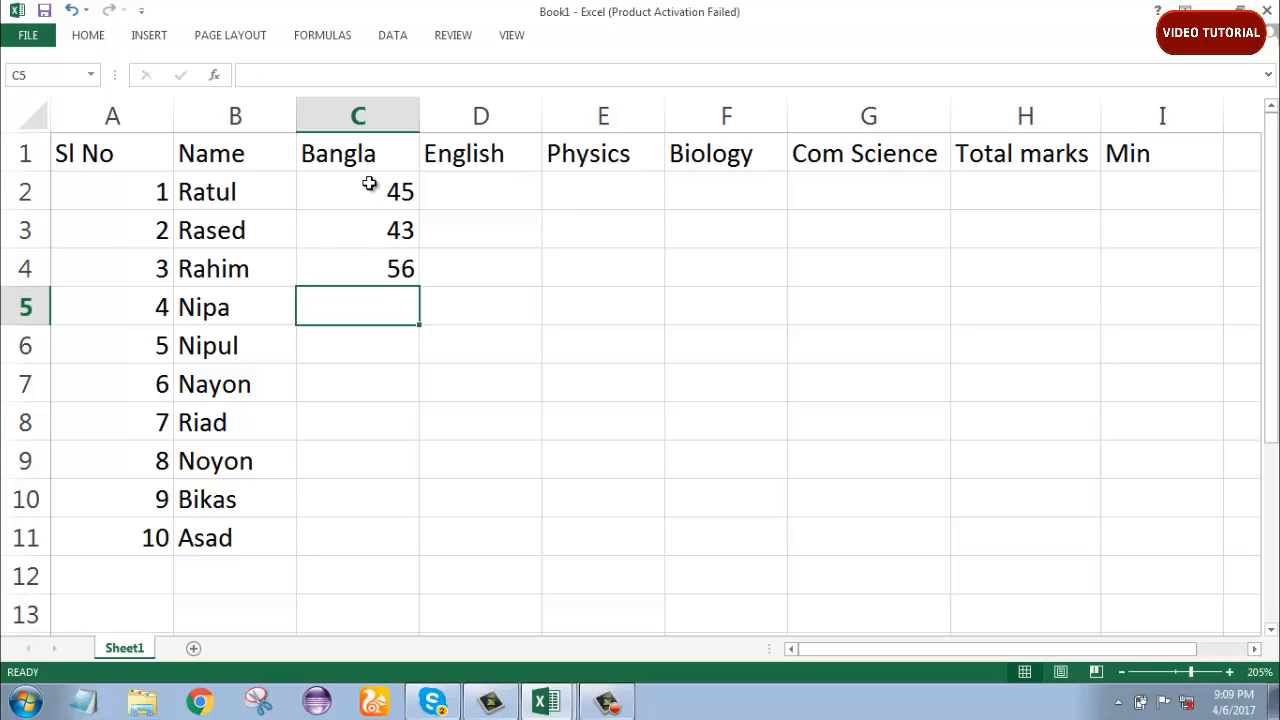
Enter the Bangla marks 53, 57 and 70 in cells C5 to C7.
text(5)
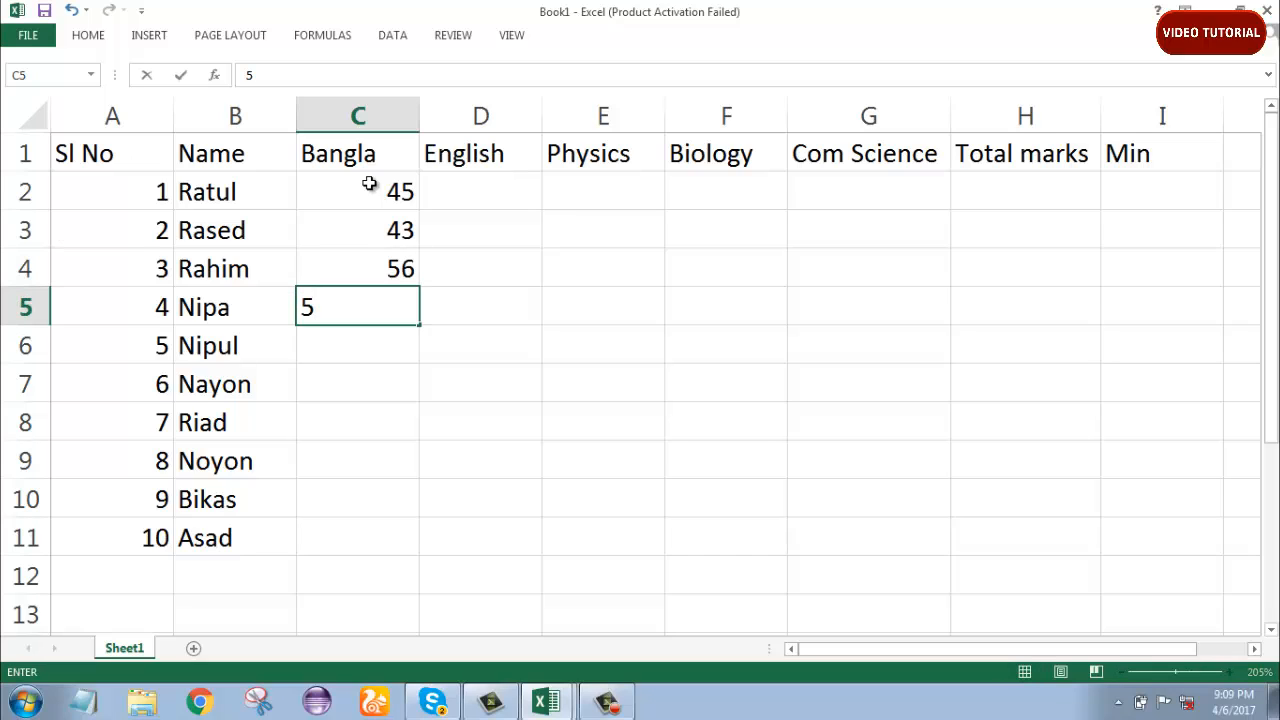
text(3)
key(Return)
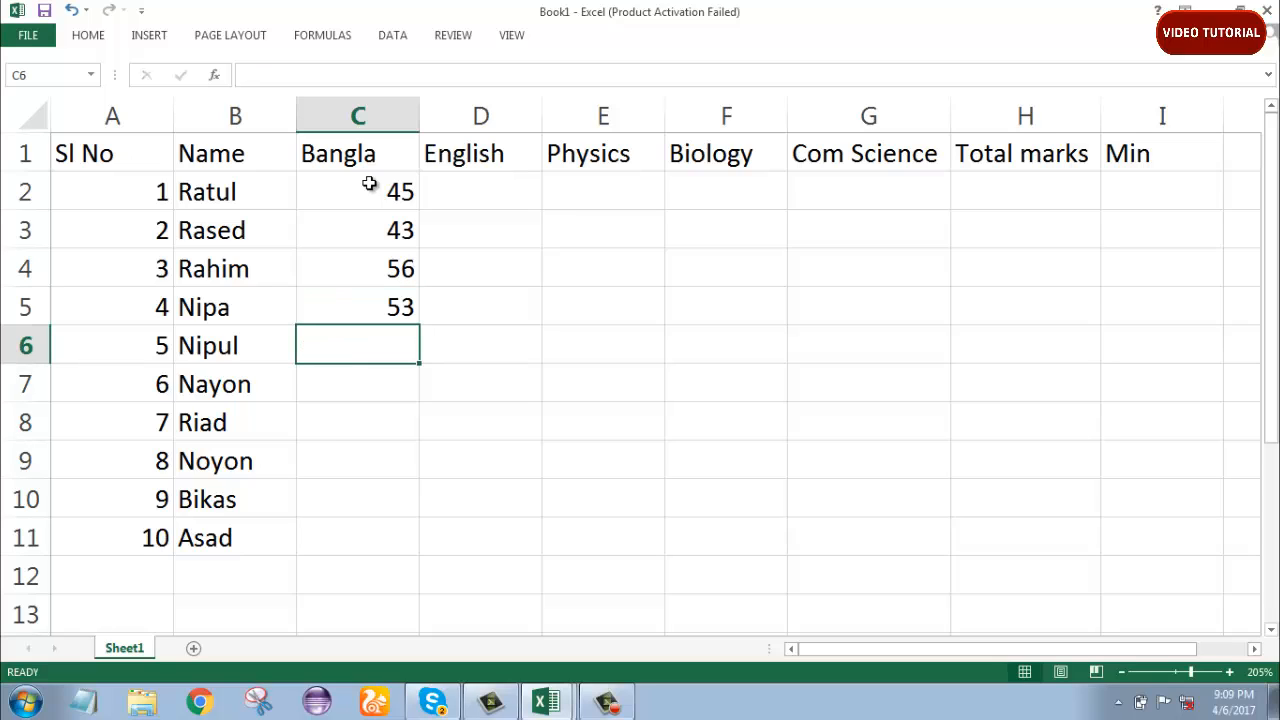
text(57)
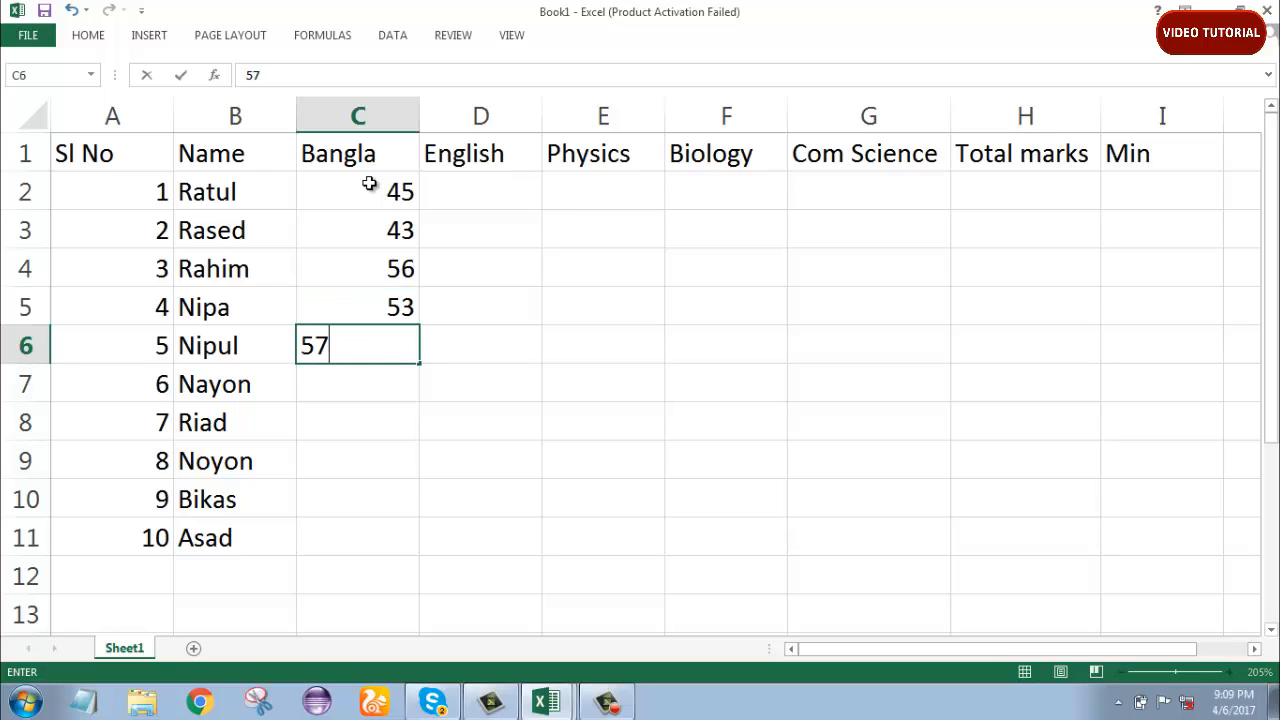
key(Return)
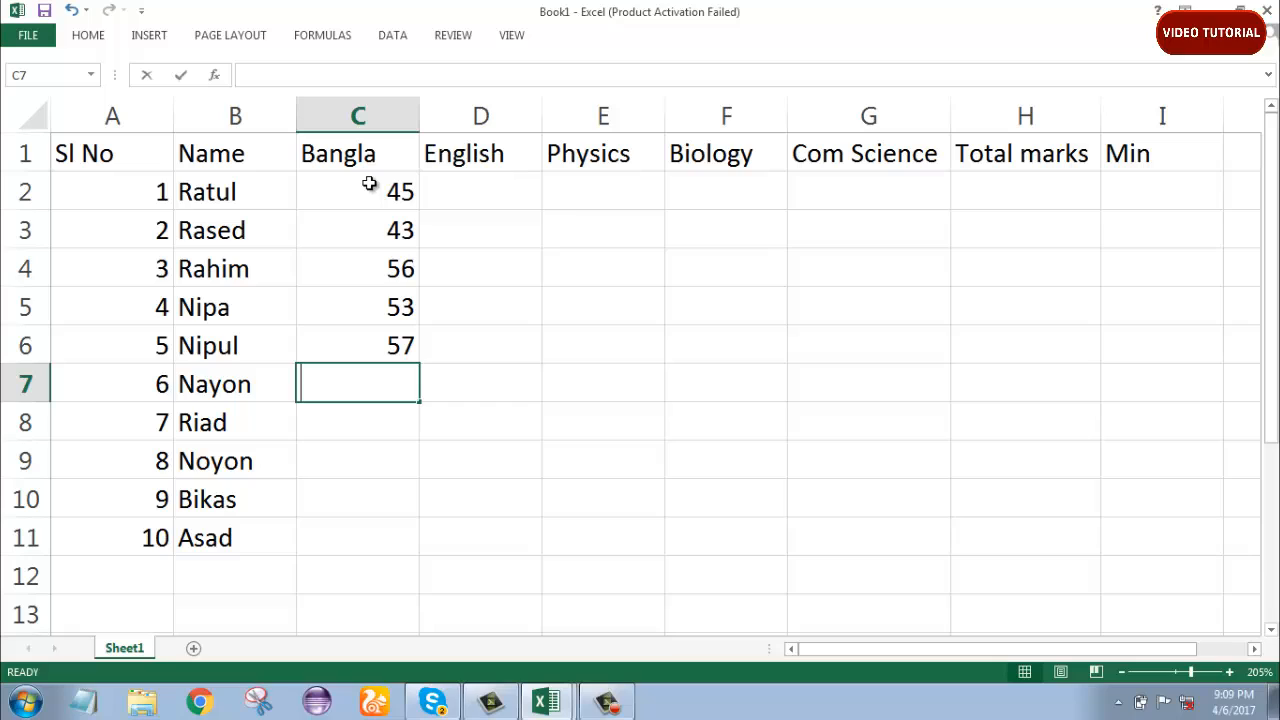
text(70)
key(Return)
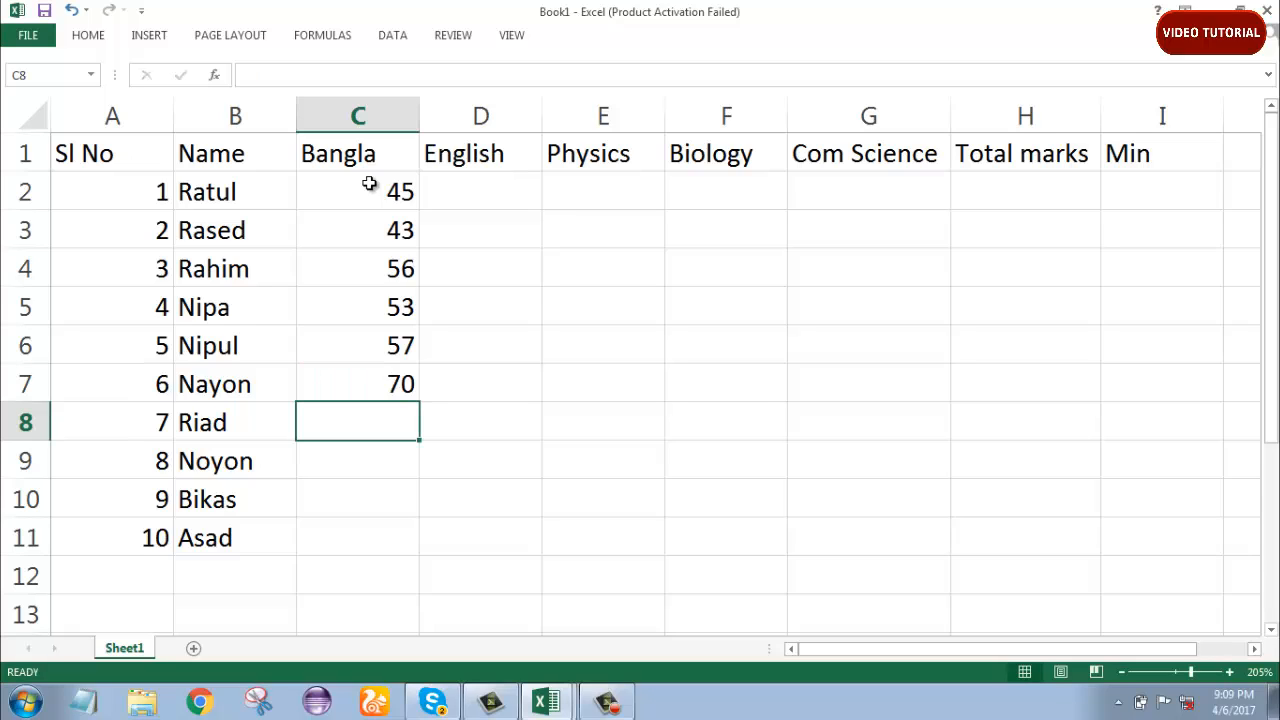
Enter the Bangla marks 59, 60 and 87 in cells C8 to C10.
text(59)
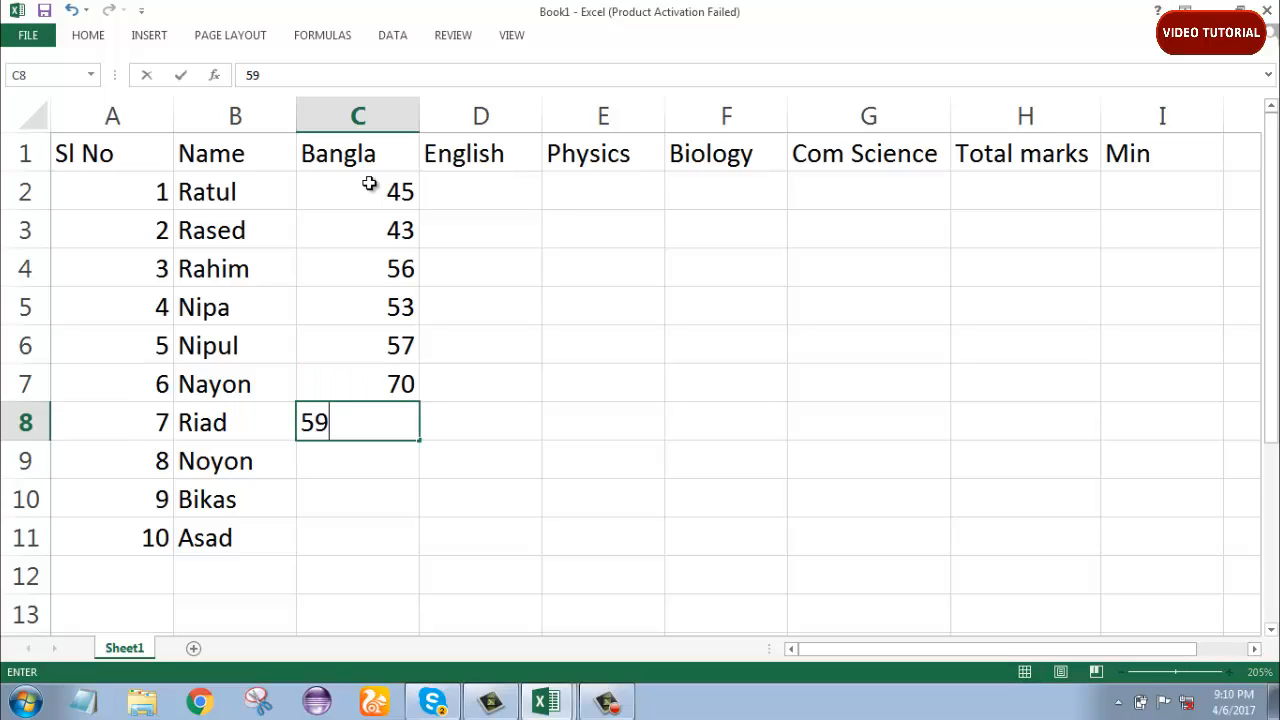
key(Return)
text(60)
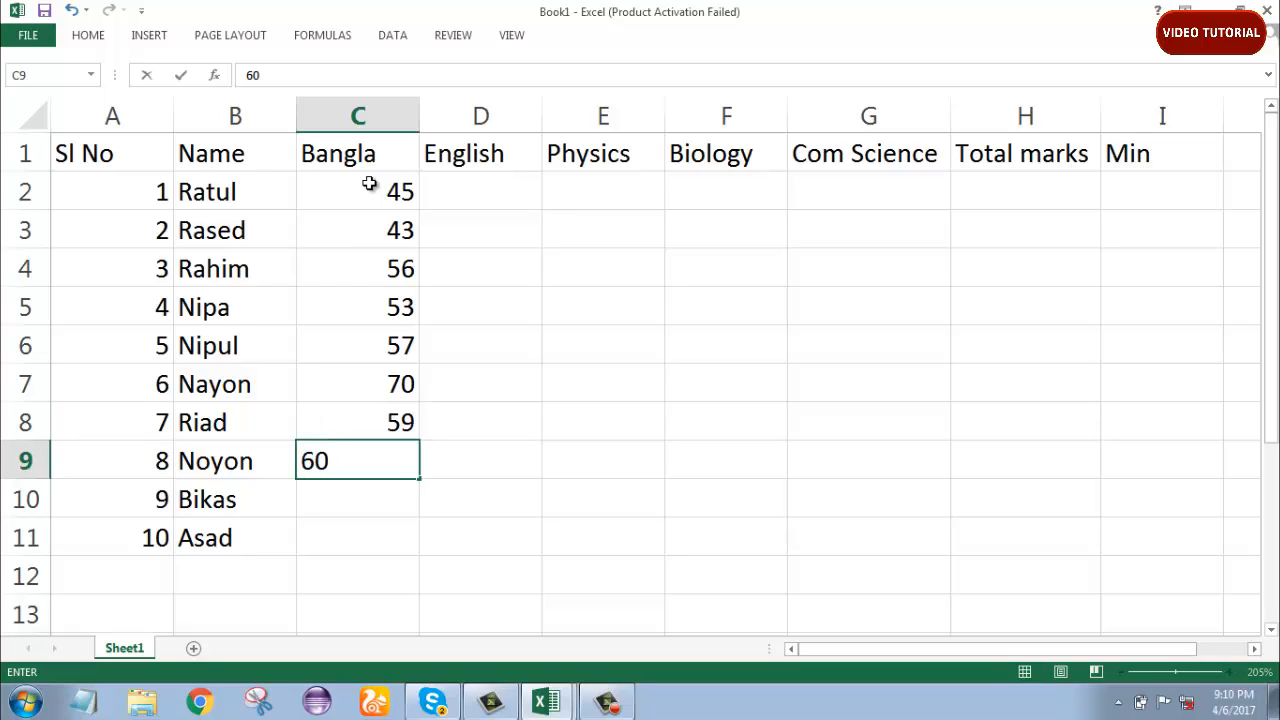
key(Return)
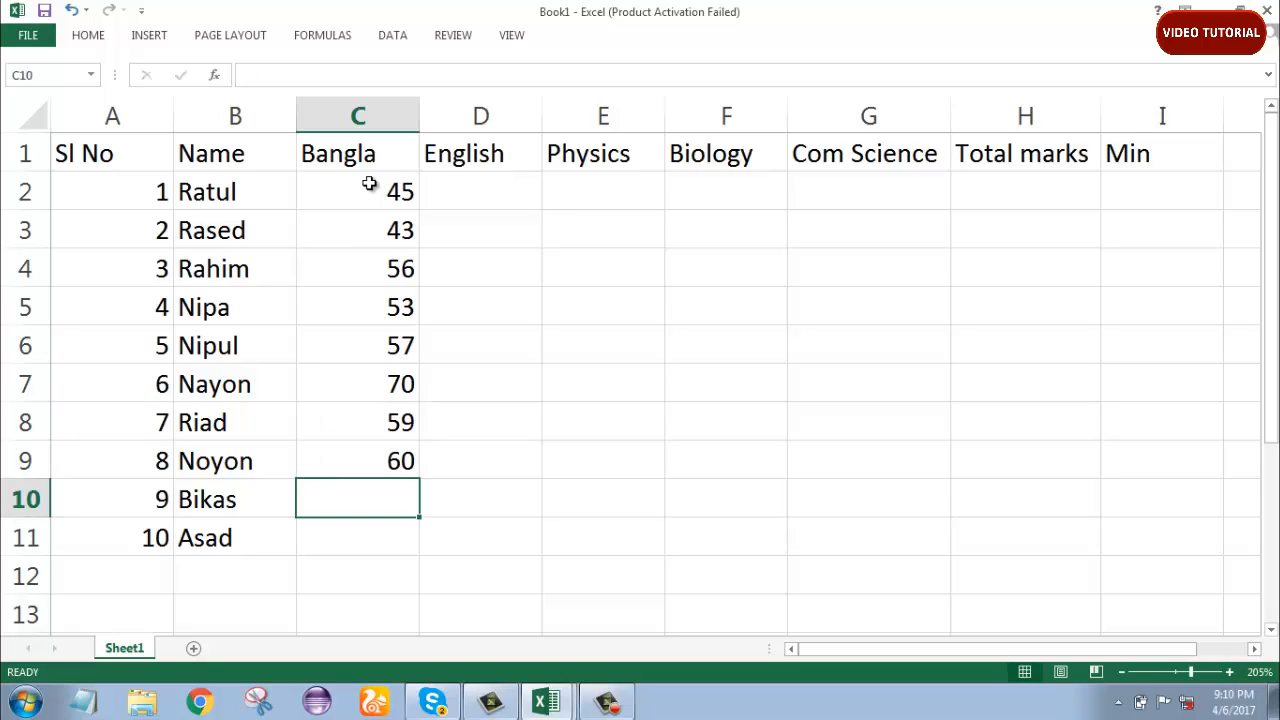
text(87)
key(Return)
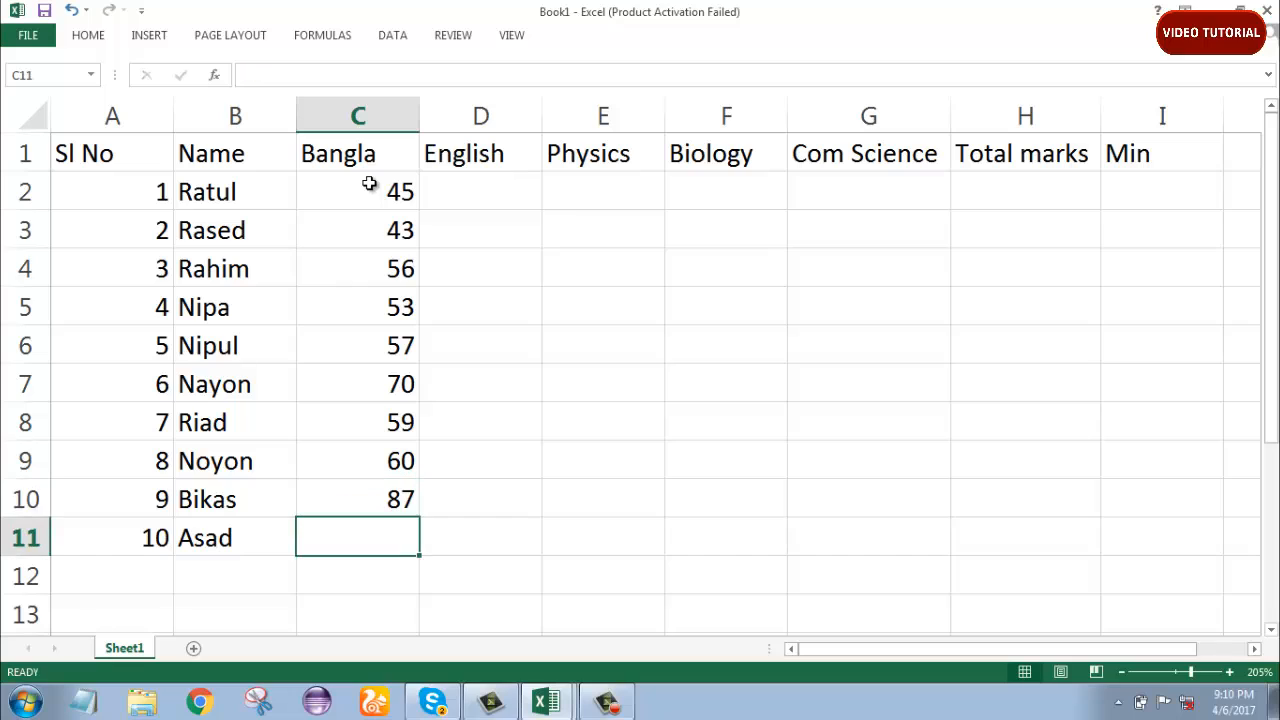
Enter the last Bangla mark 45 in cell C11 and the English marks 40, 76 and 67 in cells D2 to D4.
text(45)
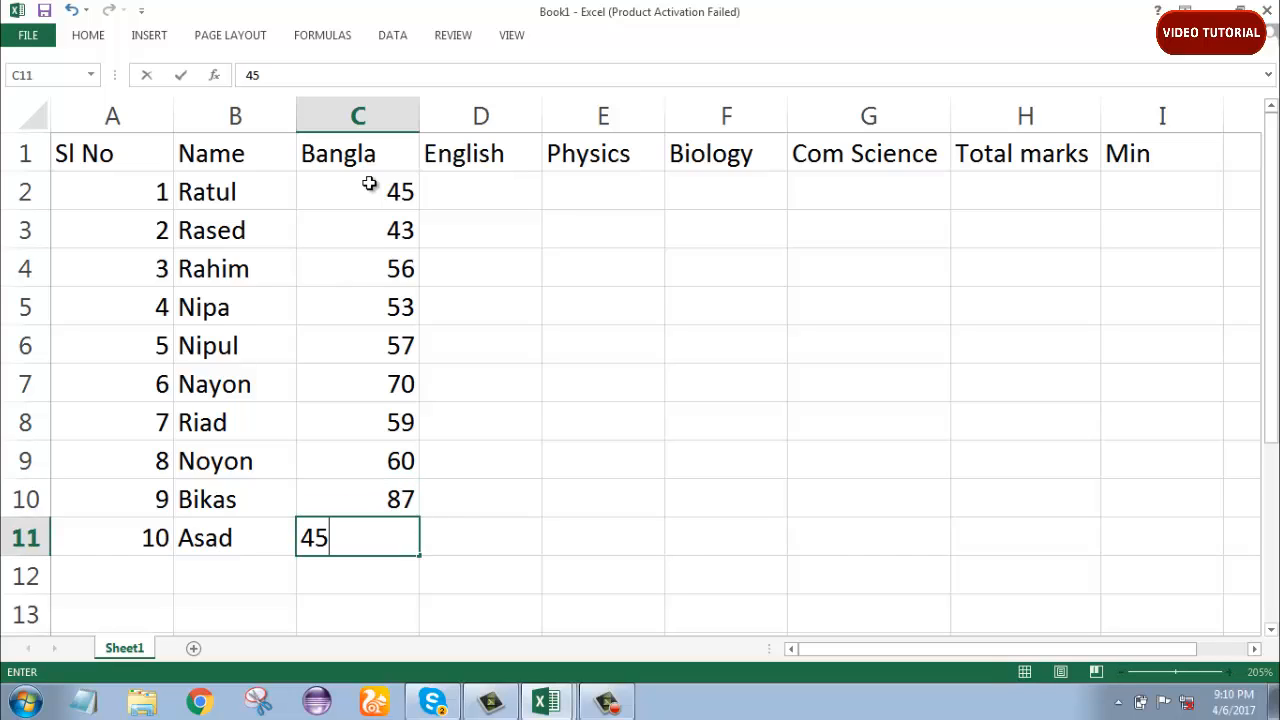
click(479, 186)
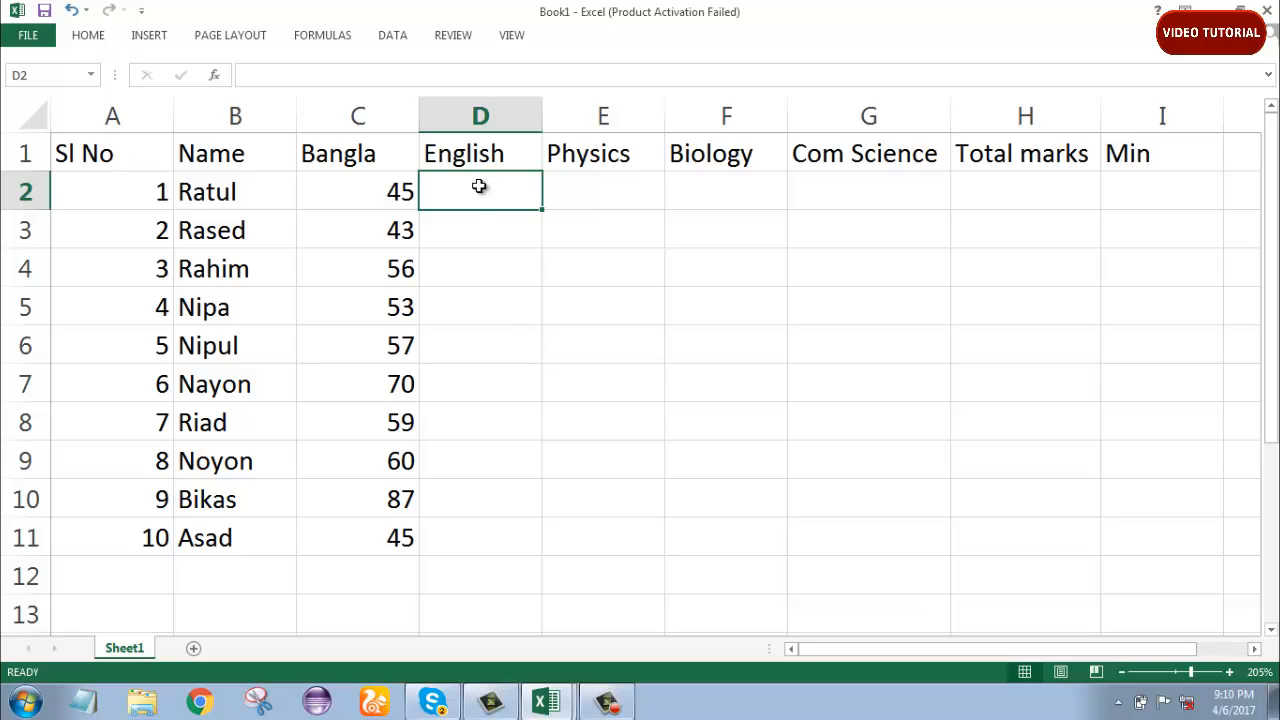
text(40)
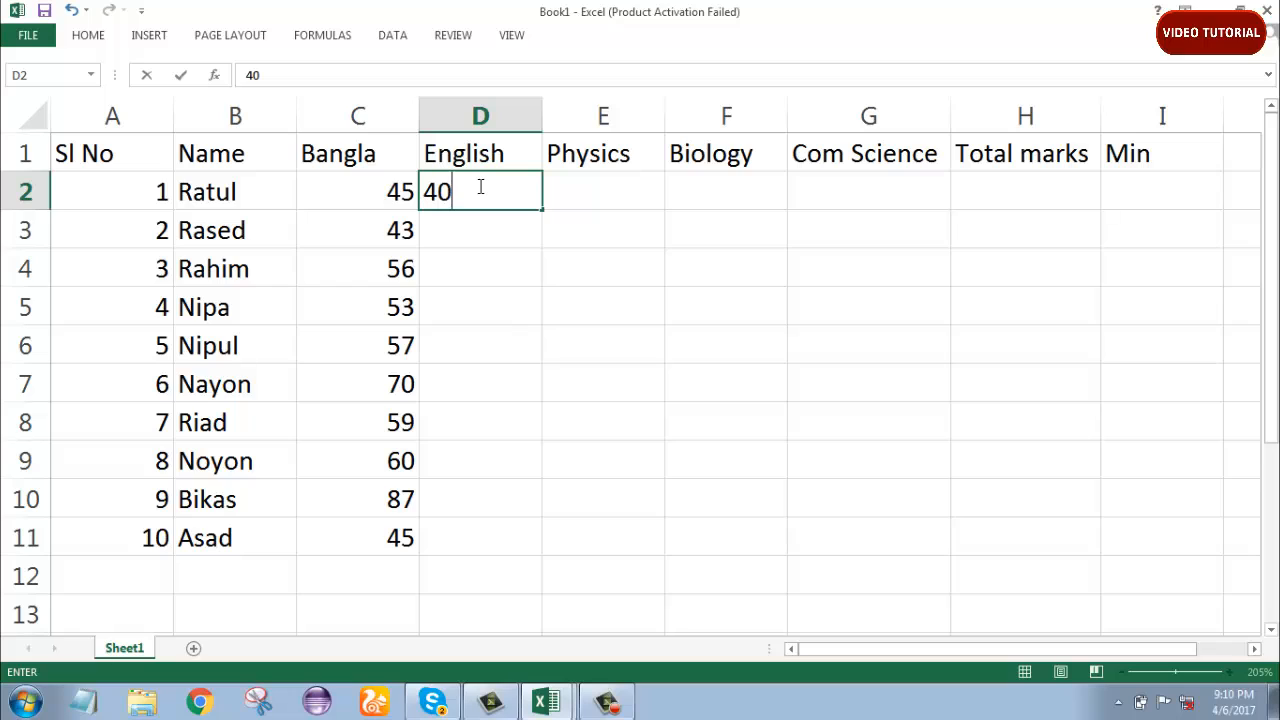
key(Return)
text(76)
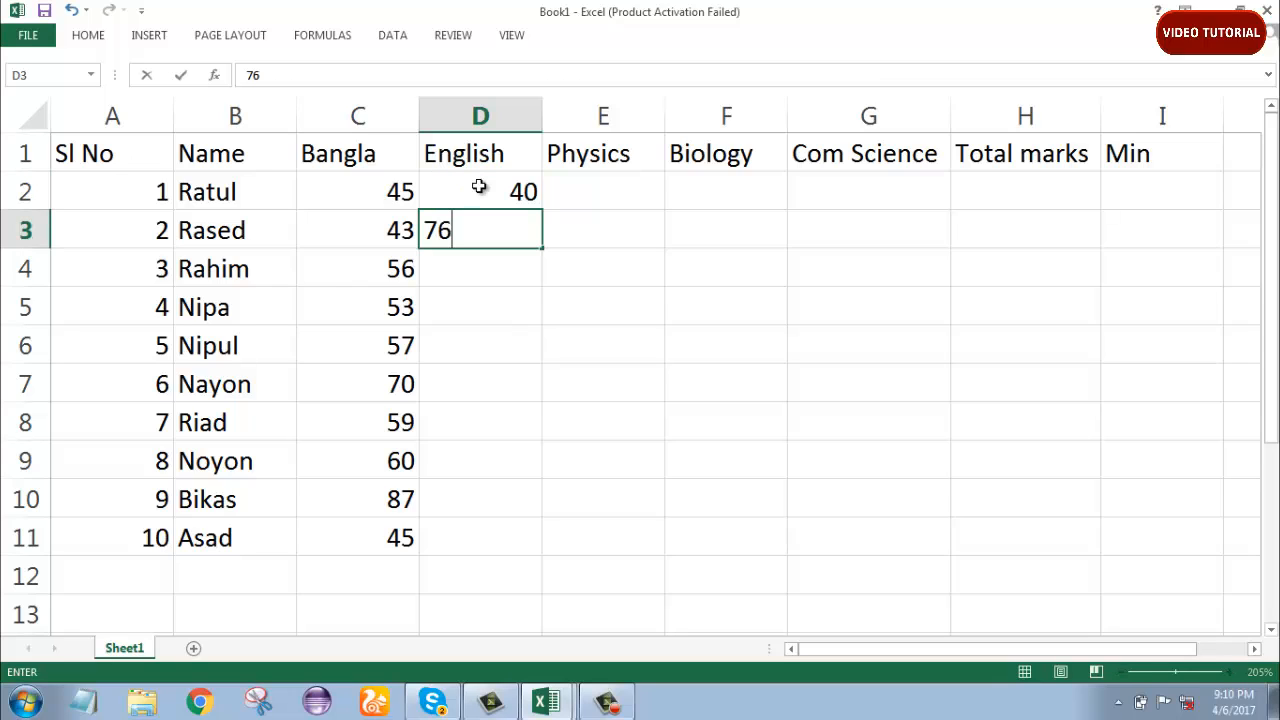
key(Return)
text(67)
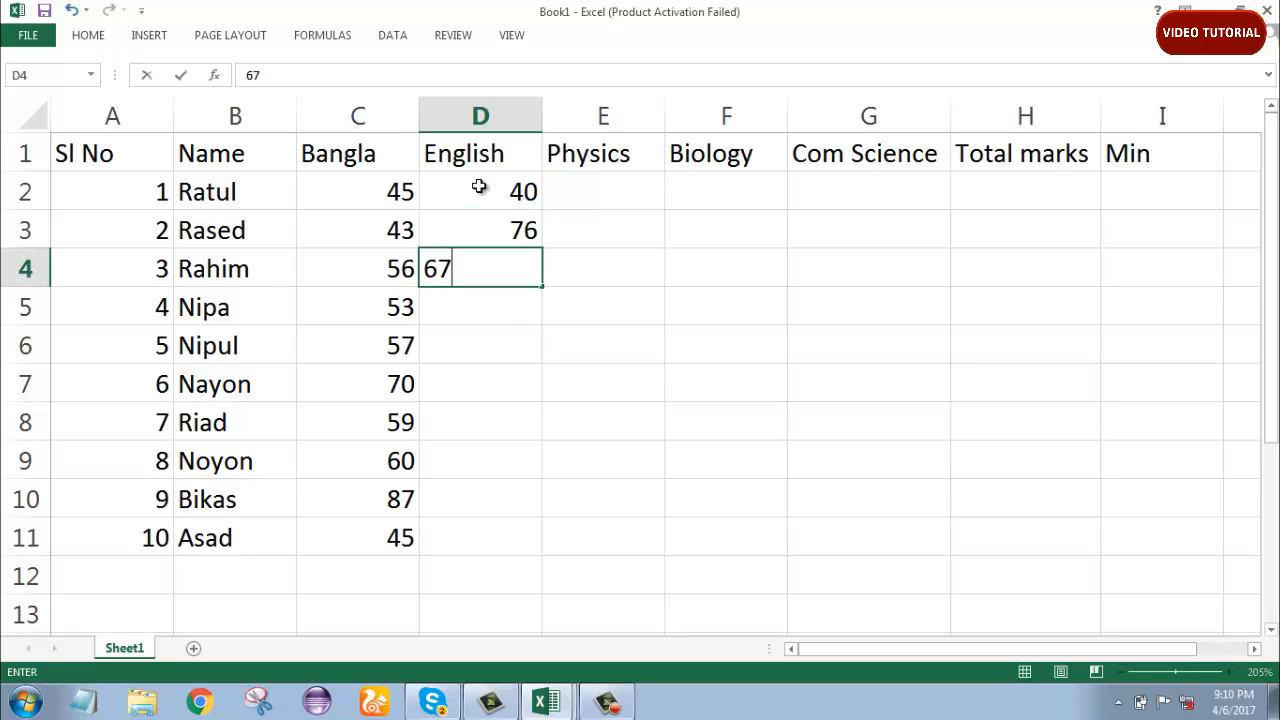
key(Return)
Enter the English marks 83, 60 and 76 in cells D5 to D7.
text(83)
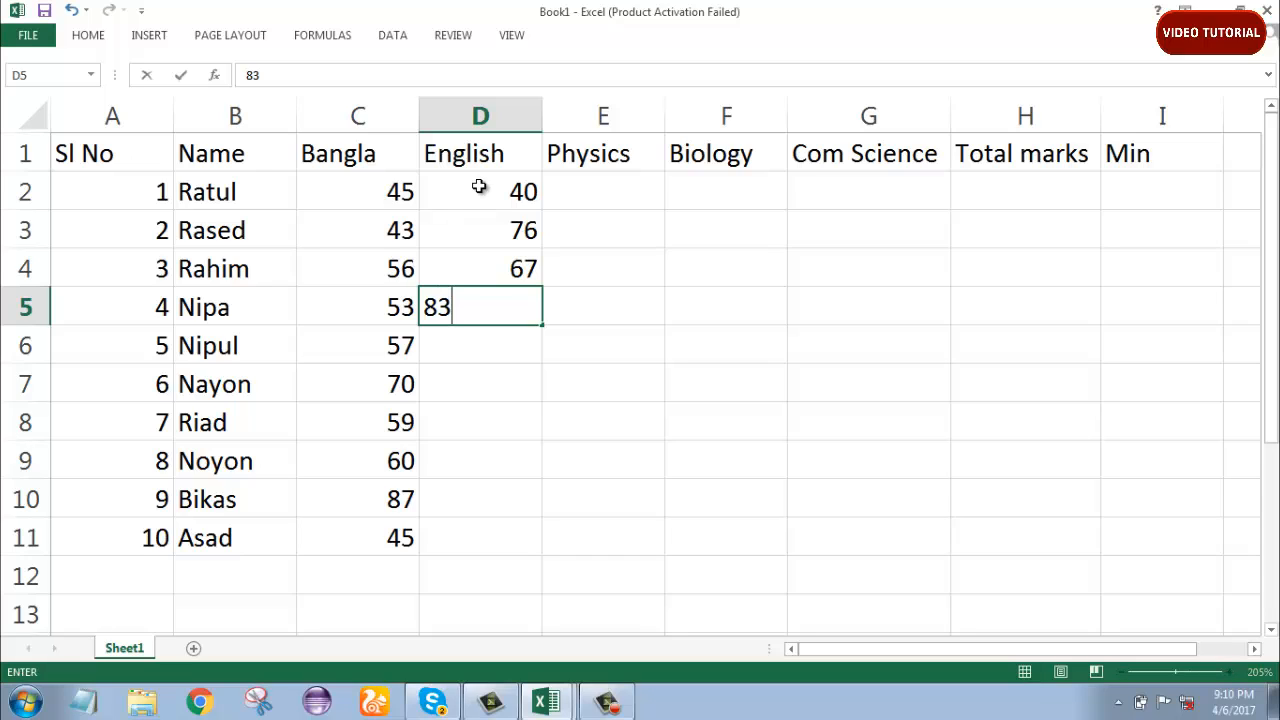
key(Return)
text(60)
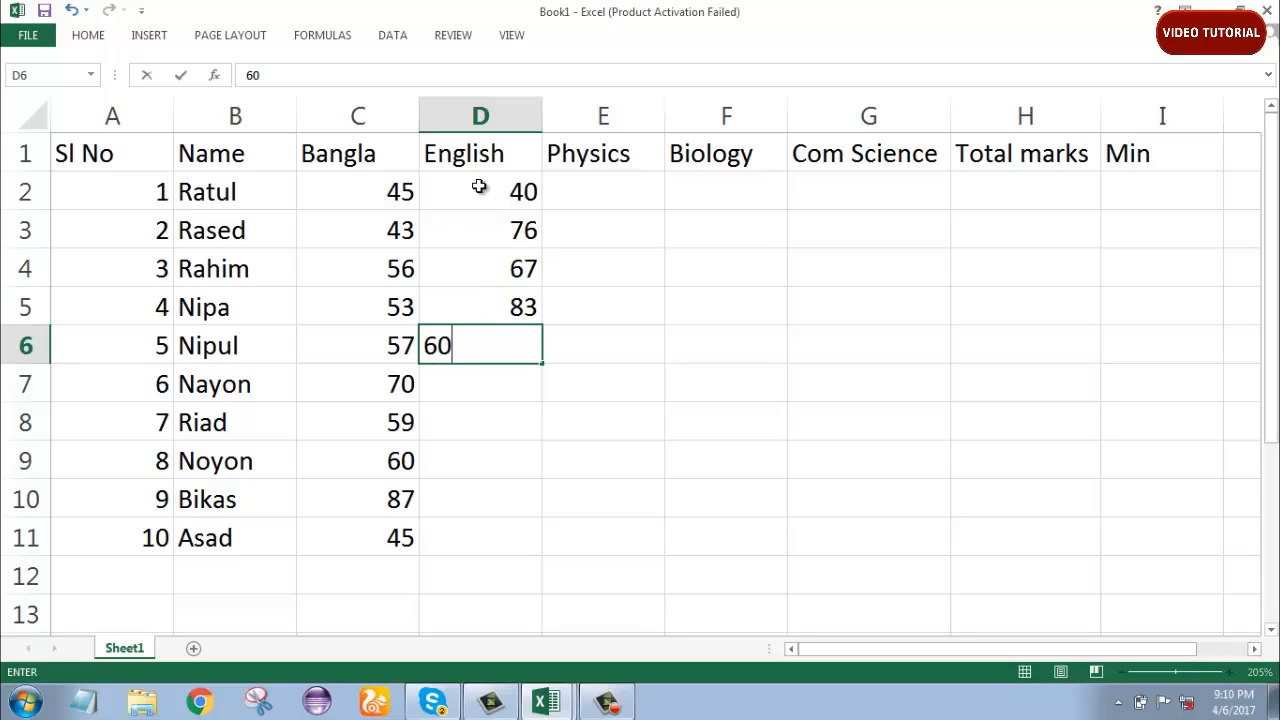
key(Return)
text(76)
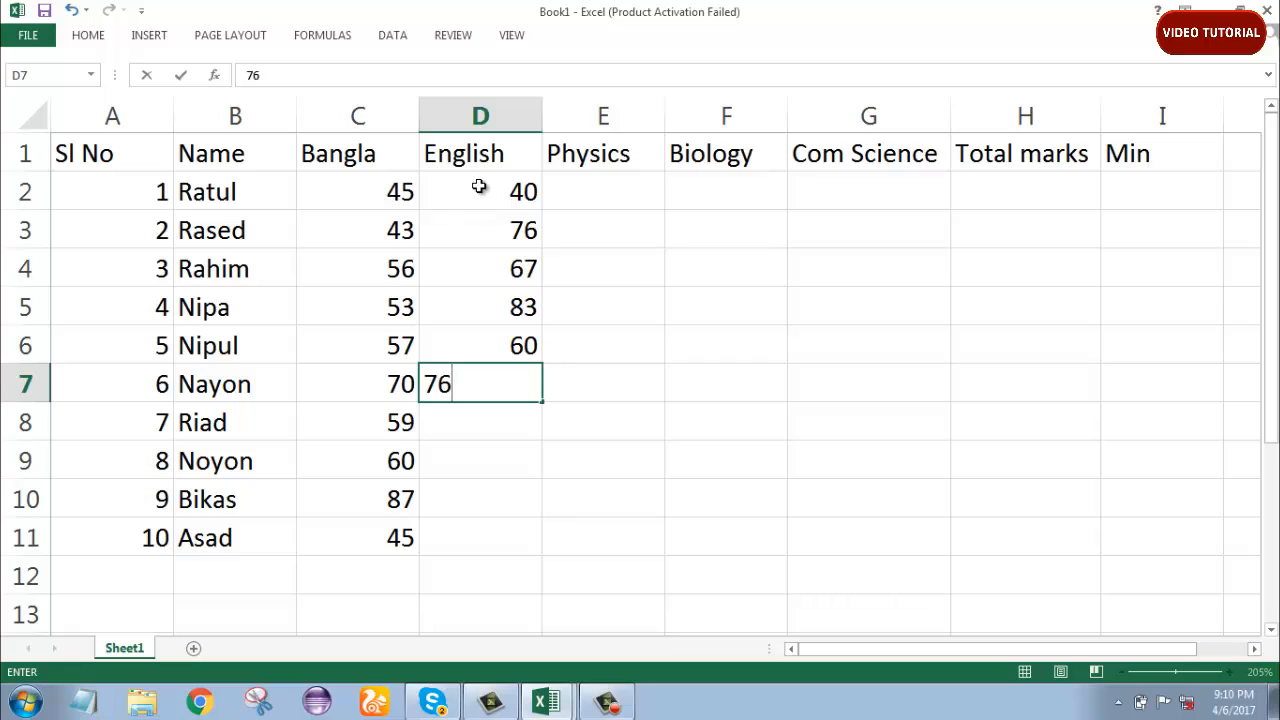
key(Return)
Enter the English marks 49, 76, 50 and 40 in cells D8 to D11.
text(49)
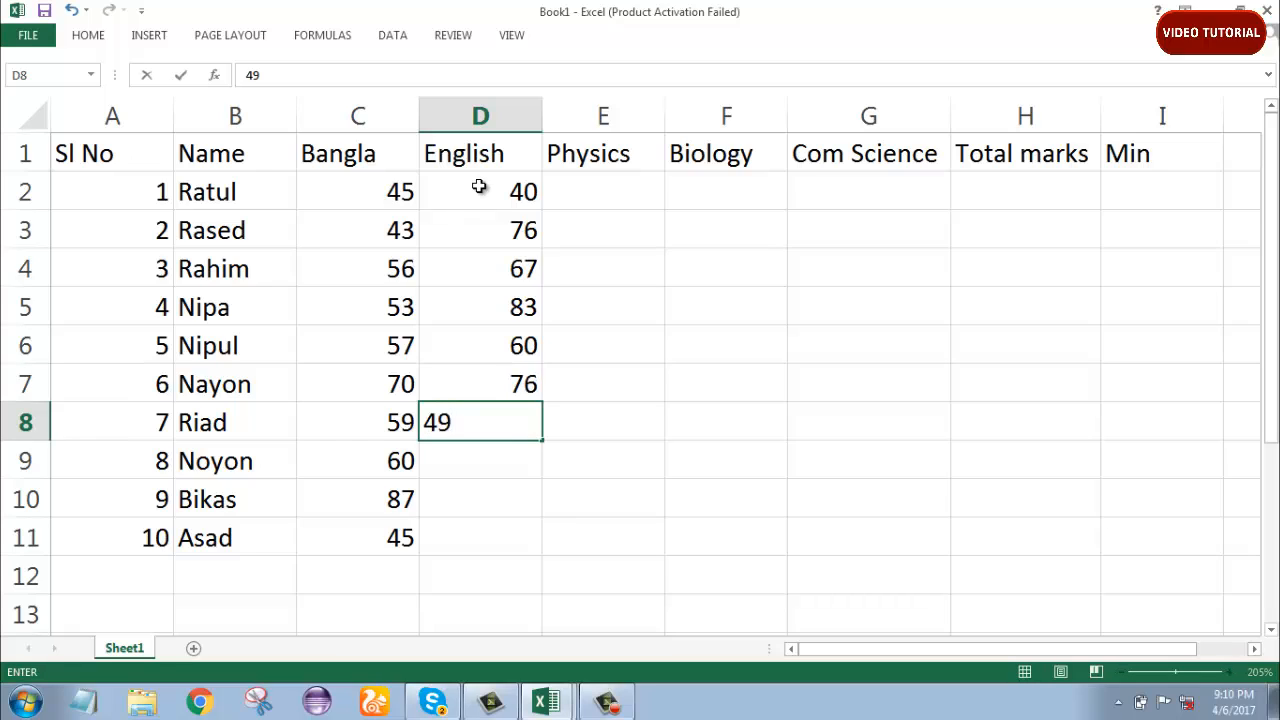
key(Return)
text(76)
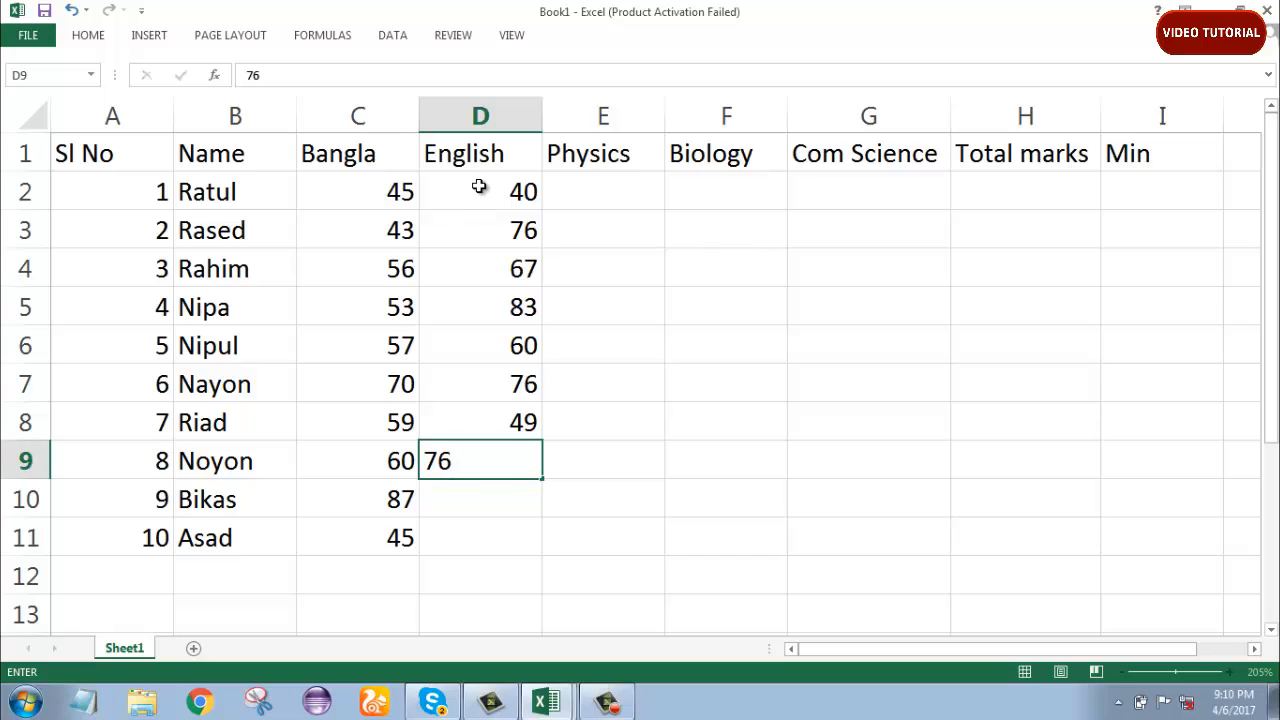
key(Return)
text(50)
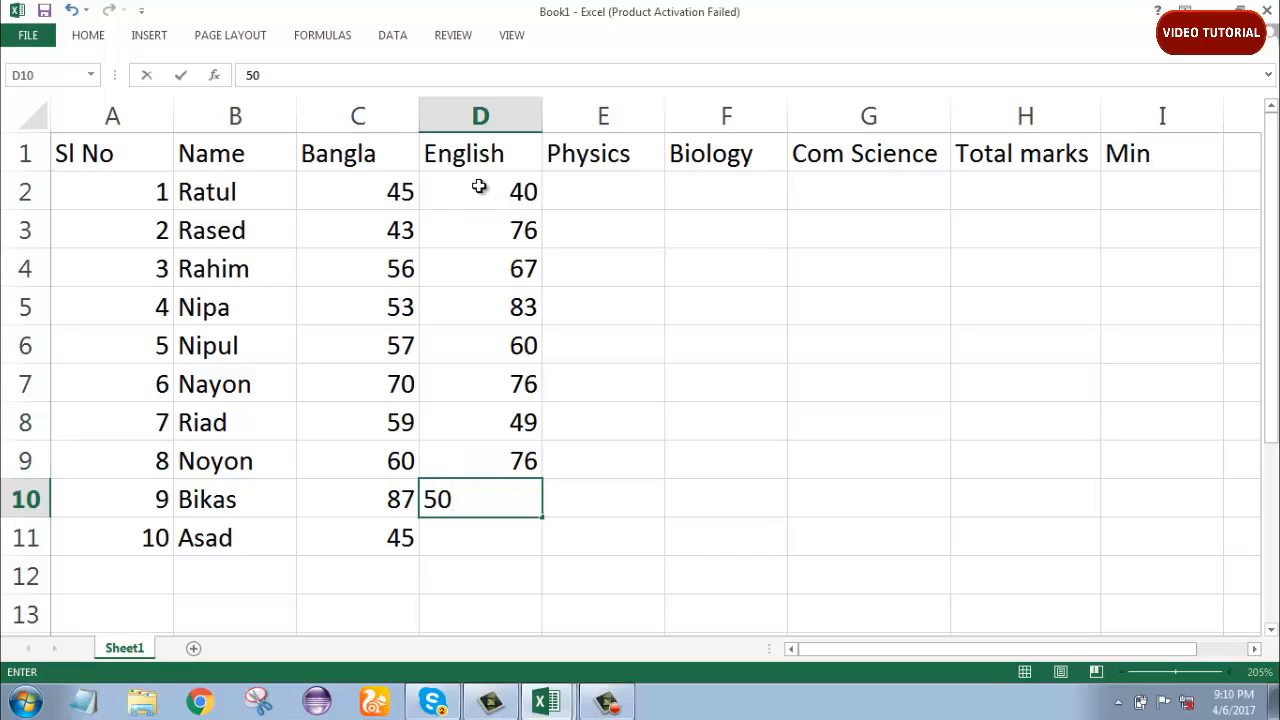
key(Return)
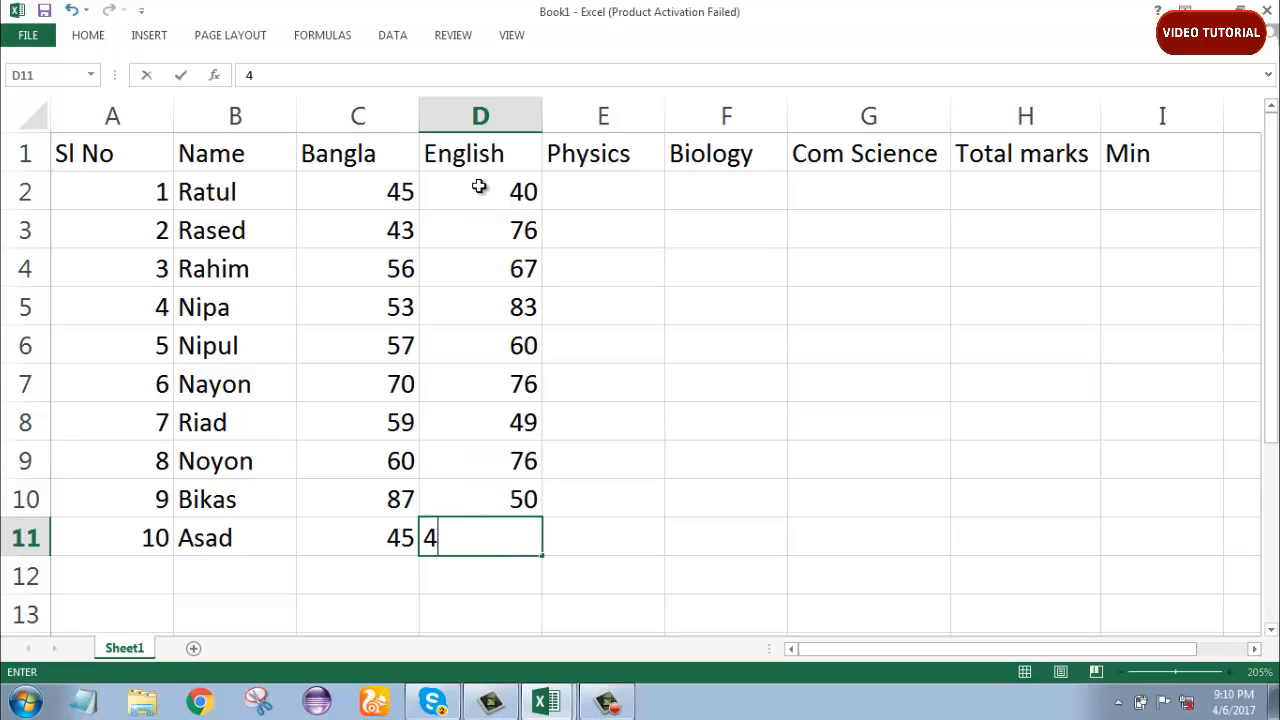
text(40)
key(Tab)
Enter the Physics marks 50, 78 and 87 in cells E2 to E4.
key(Up)
key(Up)
key(Up)
key(Up)
key(Up)
key(Up)
key(Up)
key(Up)
key(Up)
key(Up)
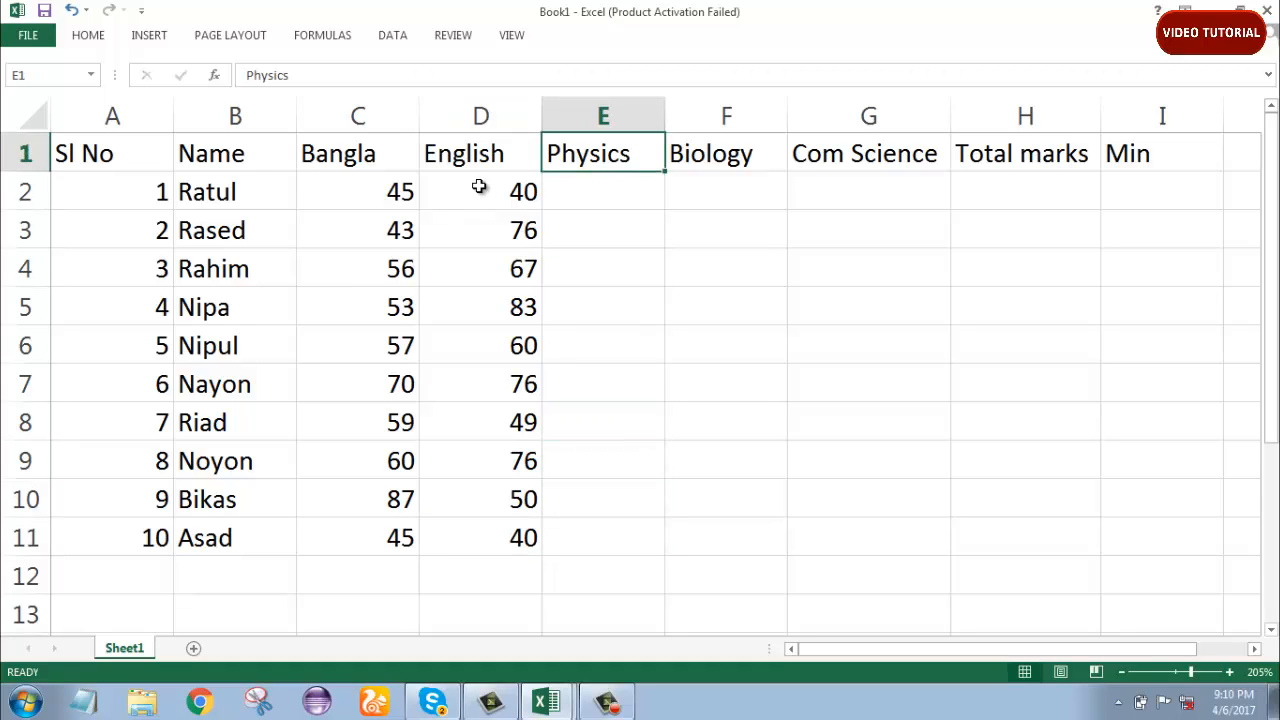
key(Down)
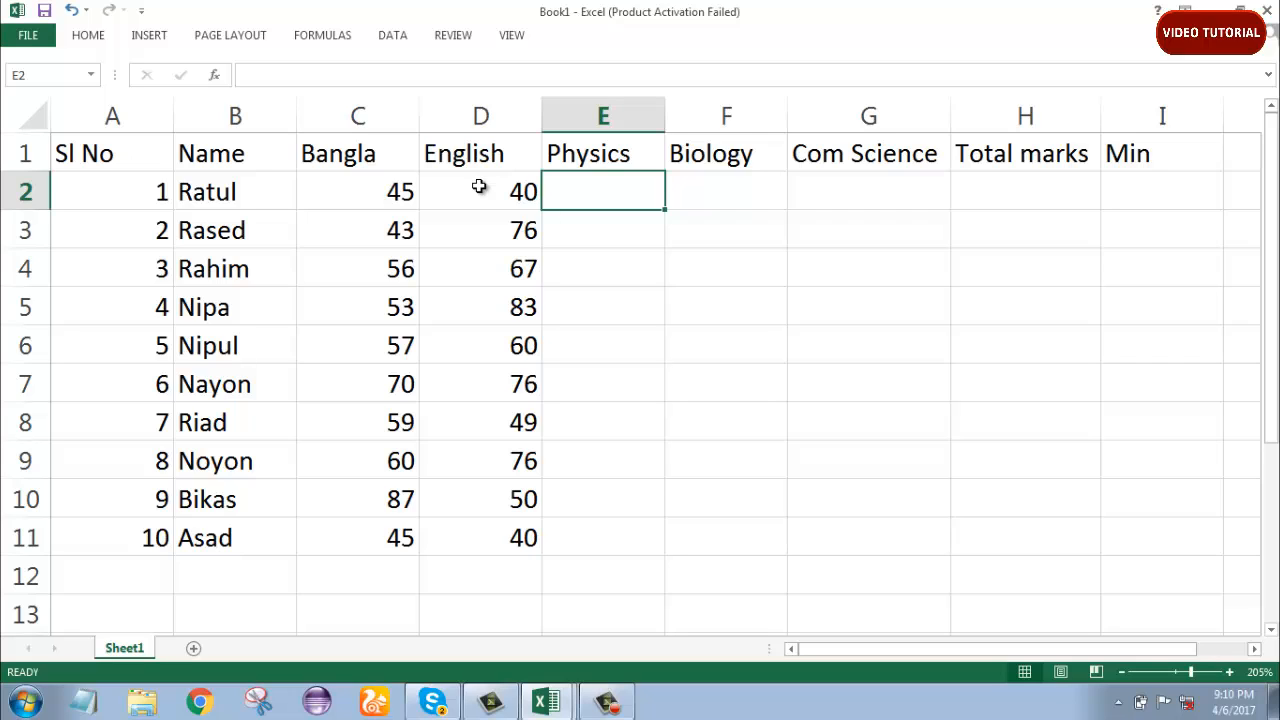
text(50)
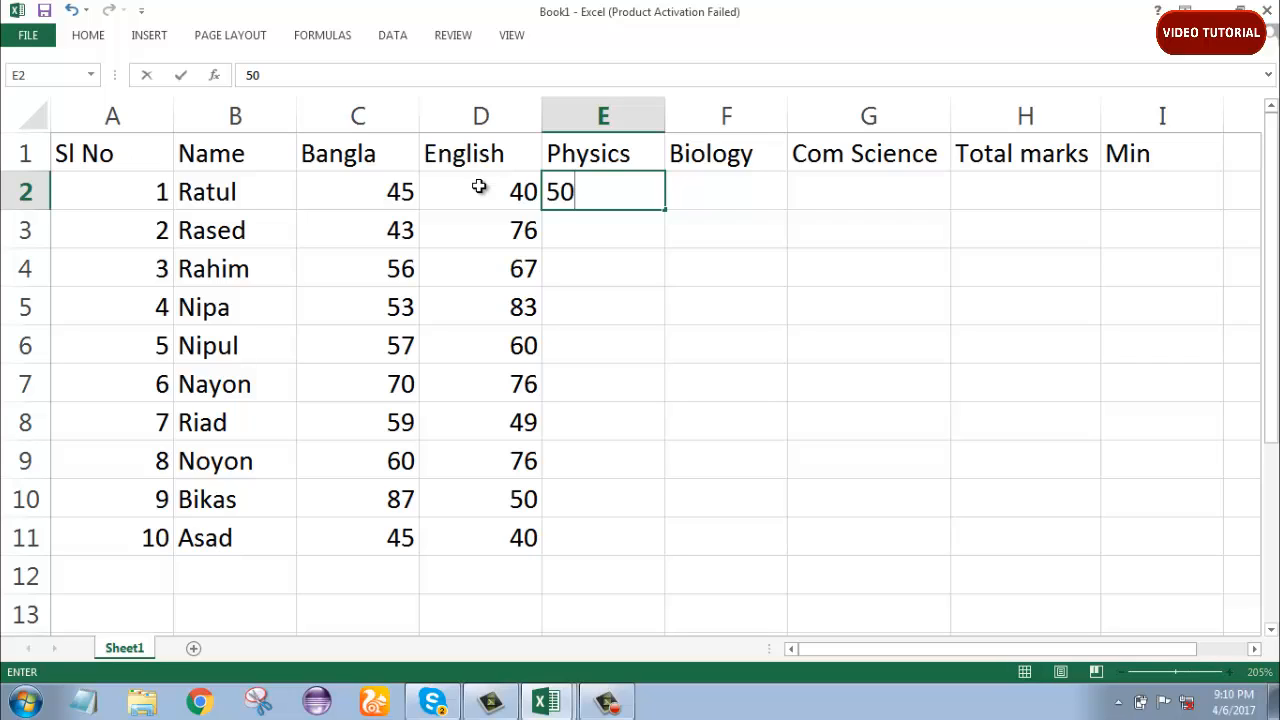
key(Return)
text(78)
key(Return)
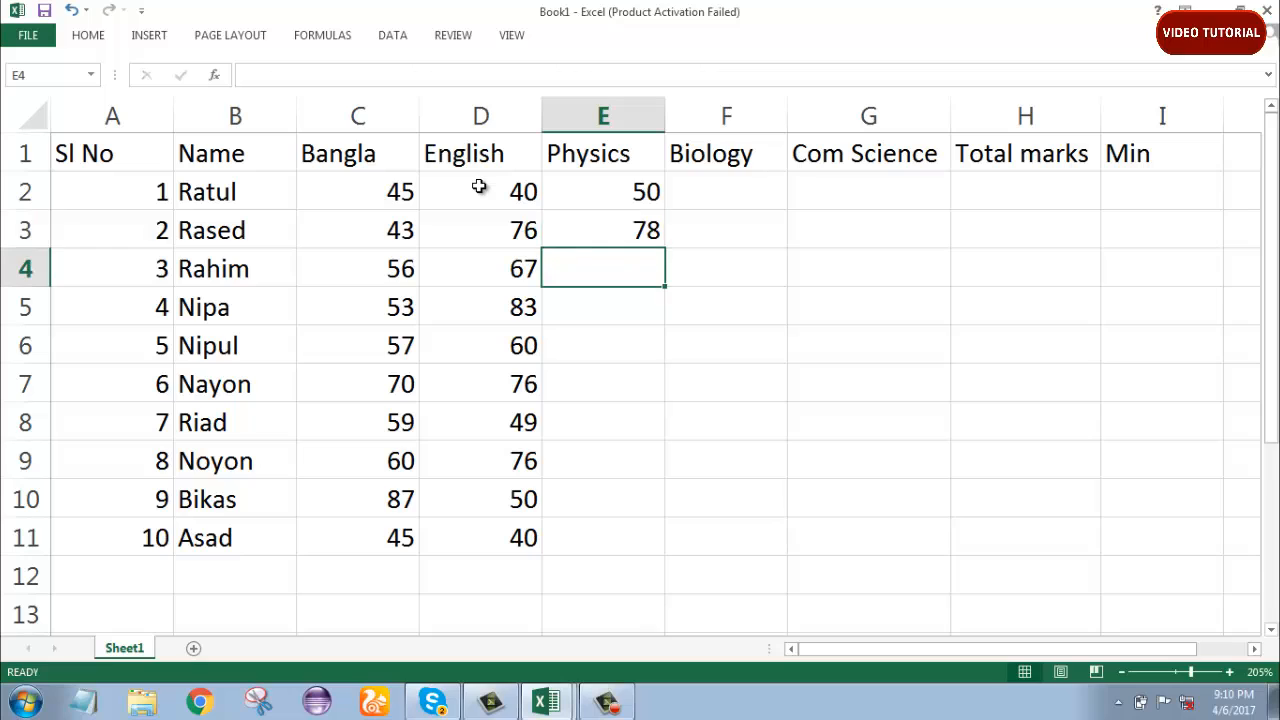
text(87)
key(Return)
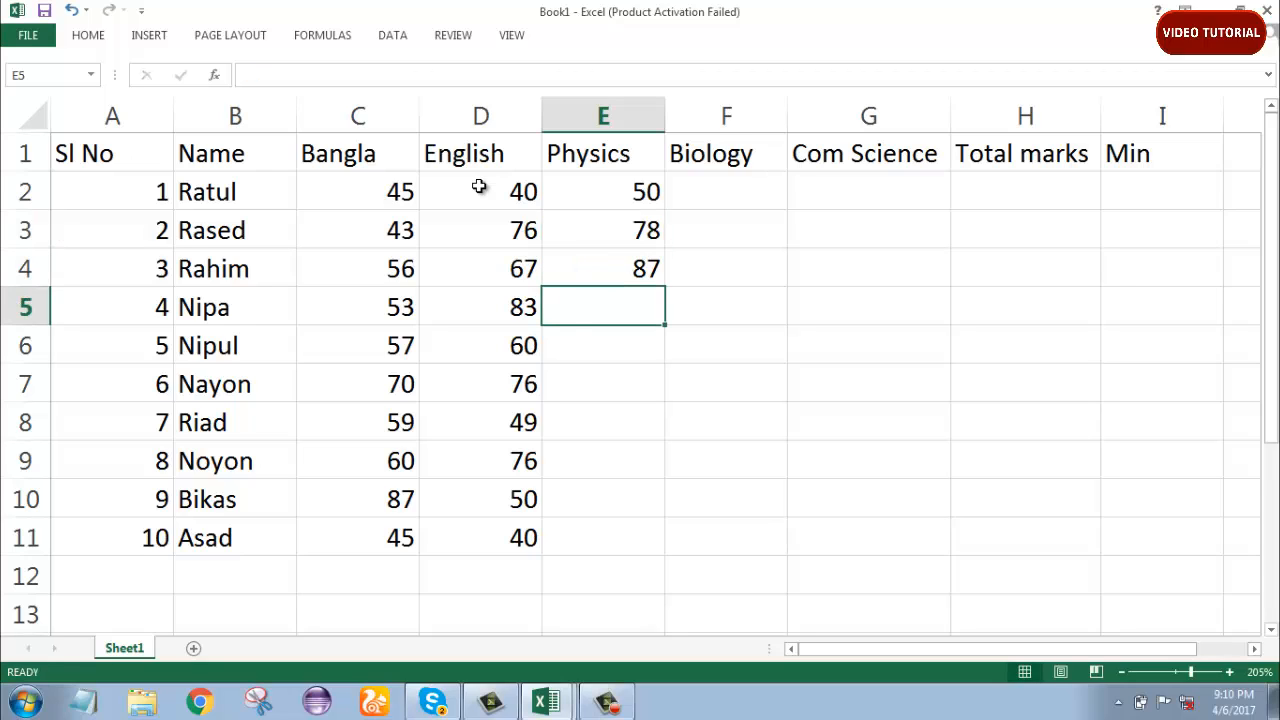
Enter the Physics marks 65, 48 and 49 in cells E5 to E7.
text(65)
key(Return)
text(4)
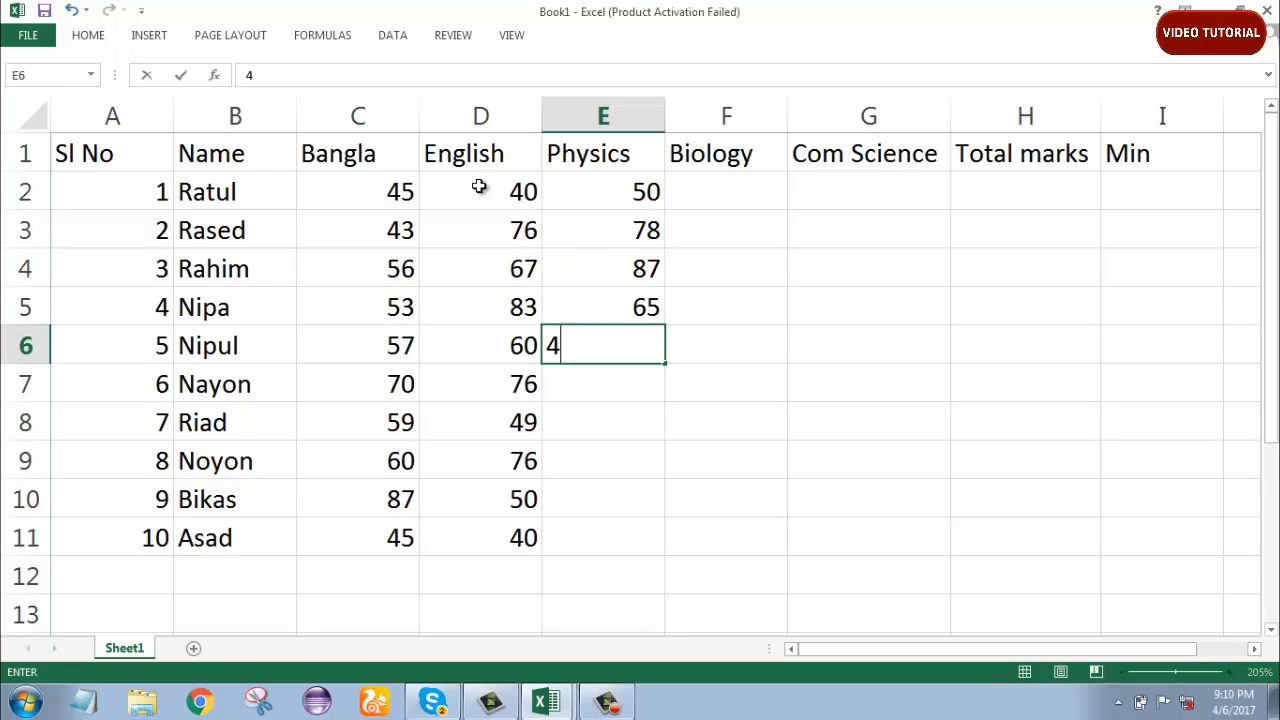
text(8)
key(Return)
text(4)
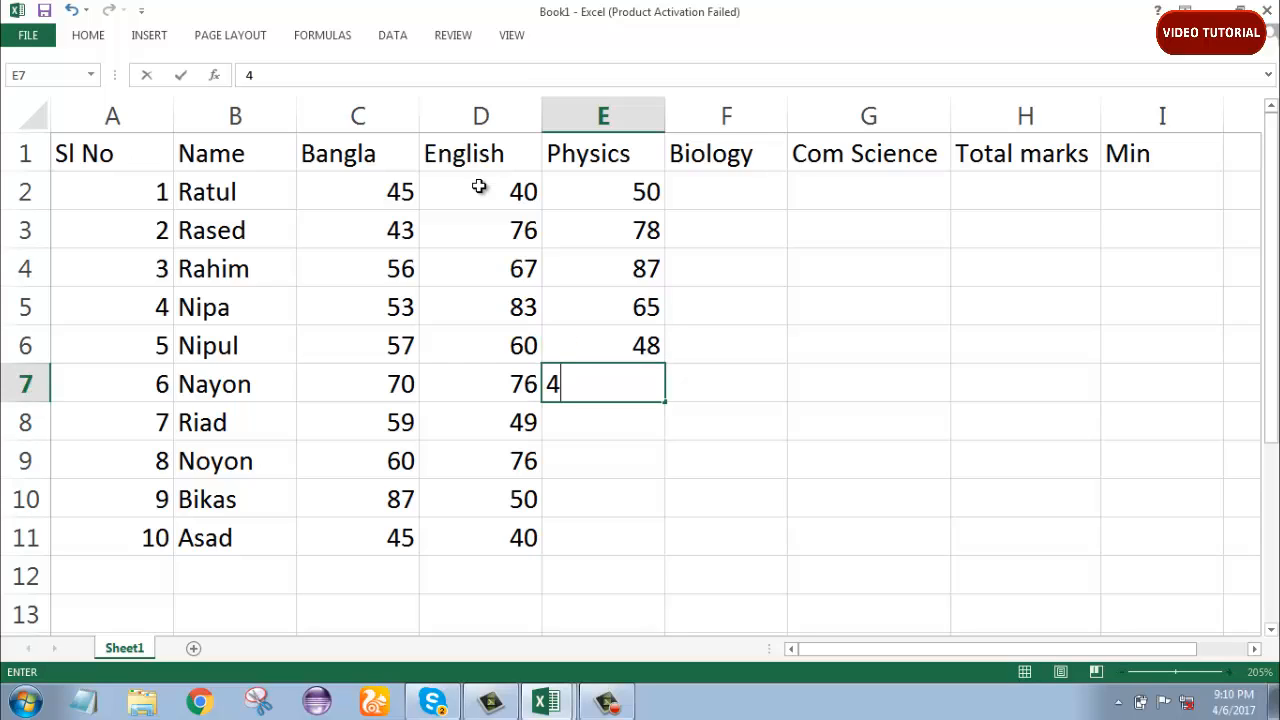
text(9)
key(Return)
Enter the Physics marks 38, 39, 80 and 90 in cells E8 to E11.
text(3)
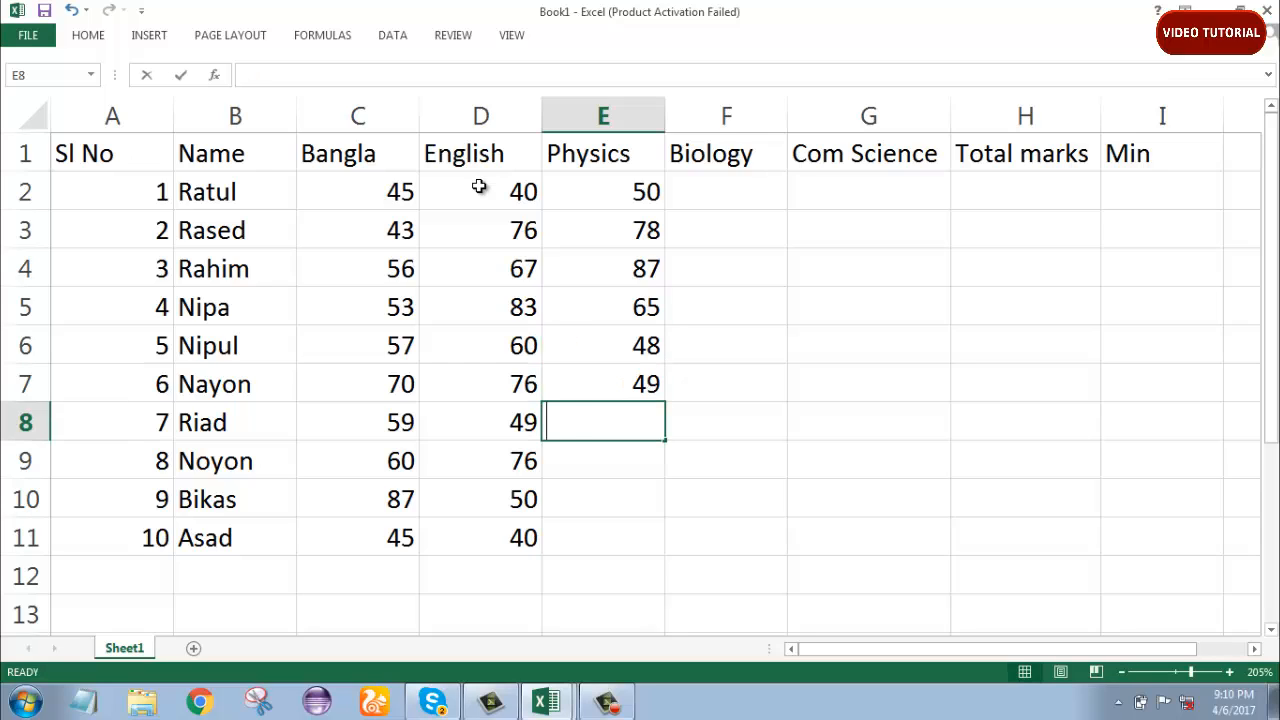
text(8)
key(Return)
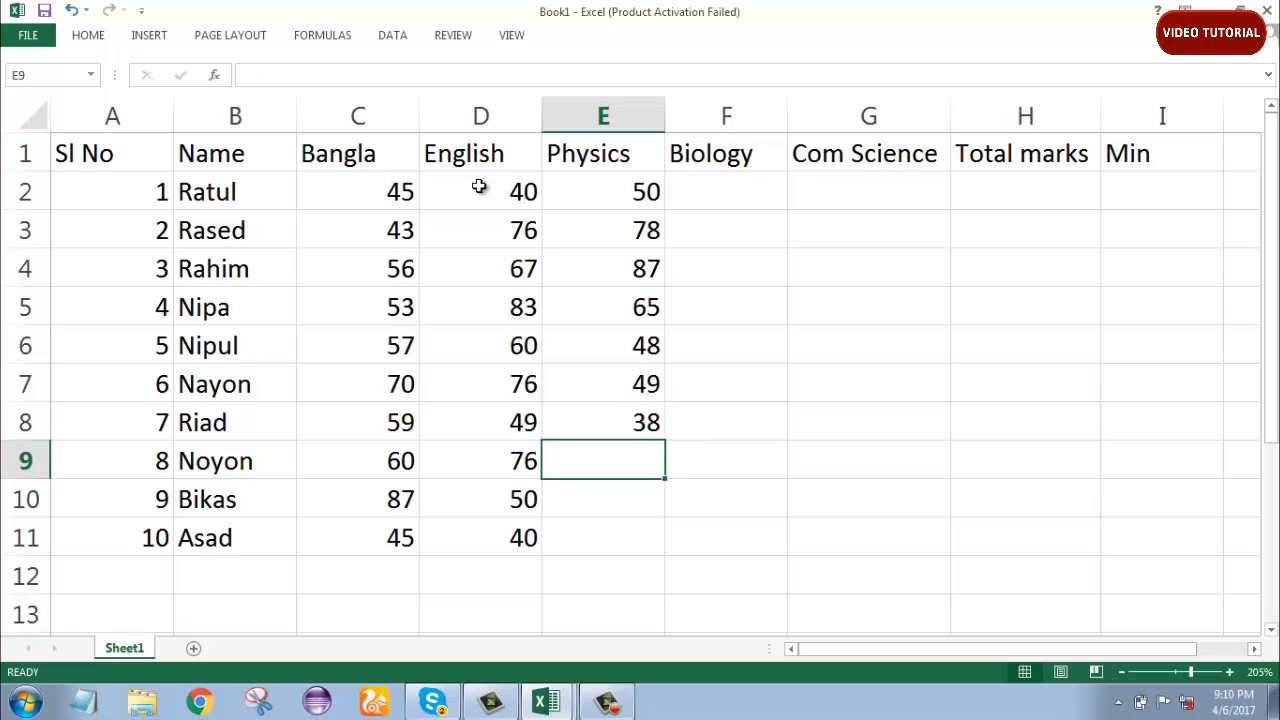
text(39)
key(Return)
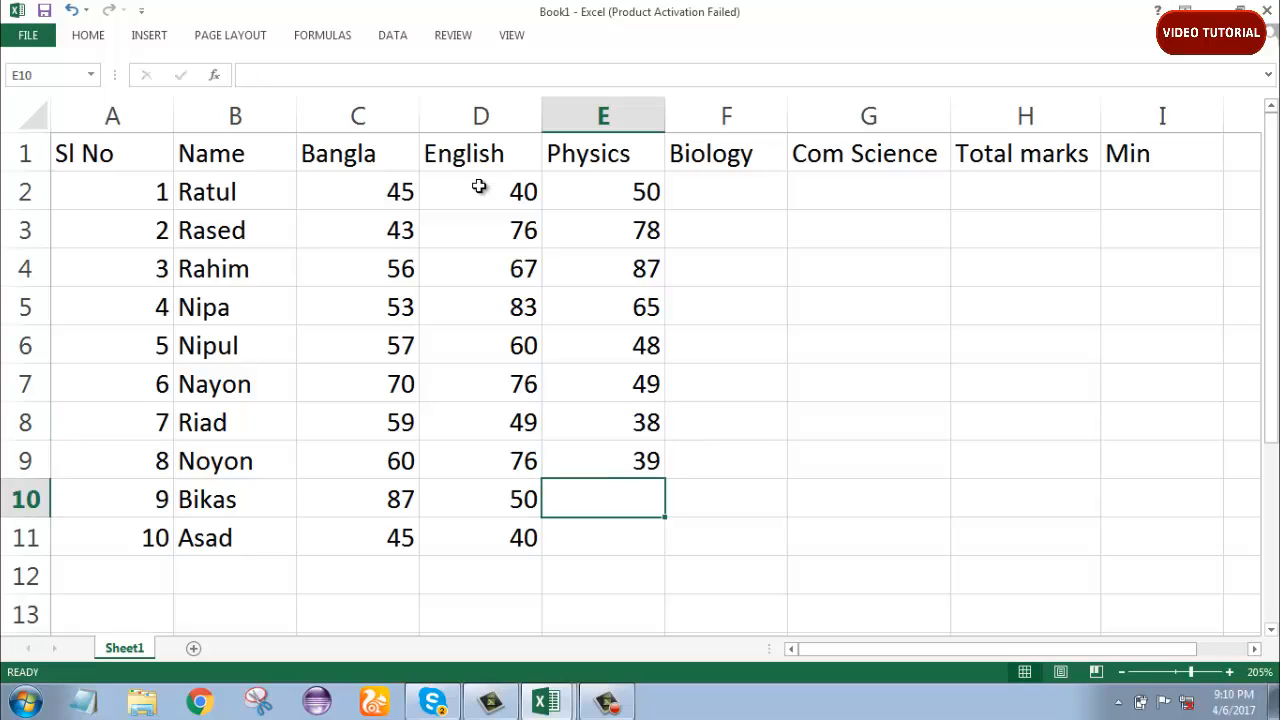
text(80)
key(Return)
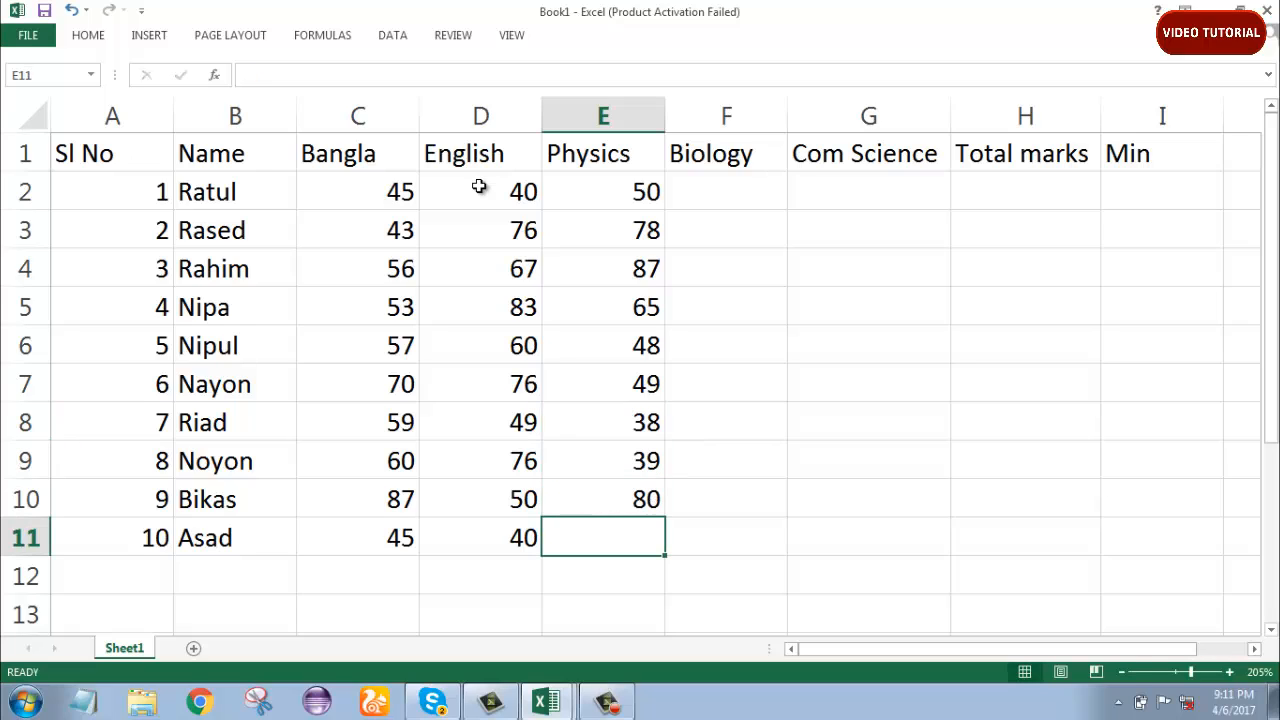
text(90)
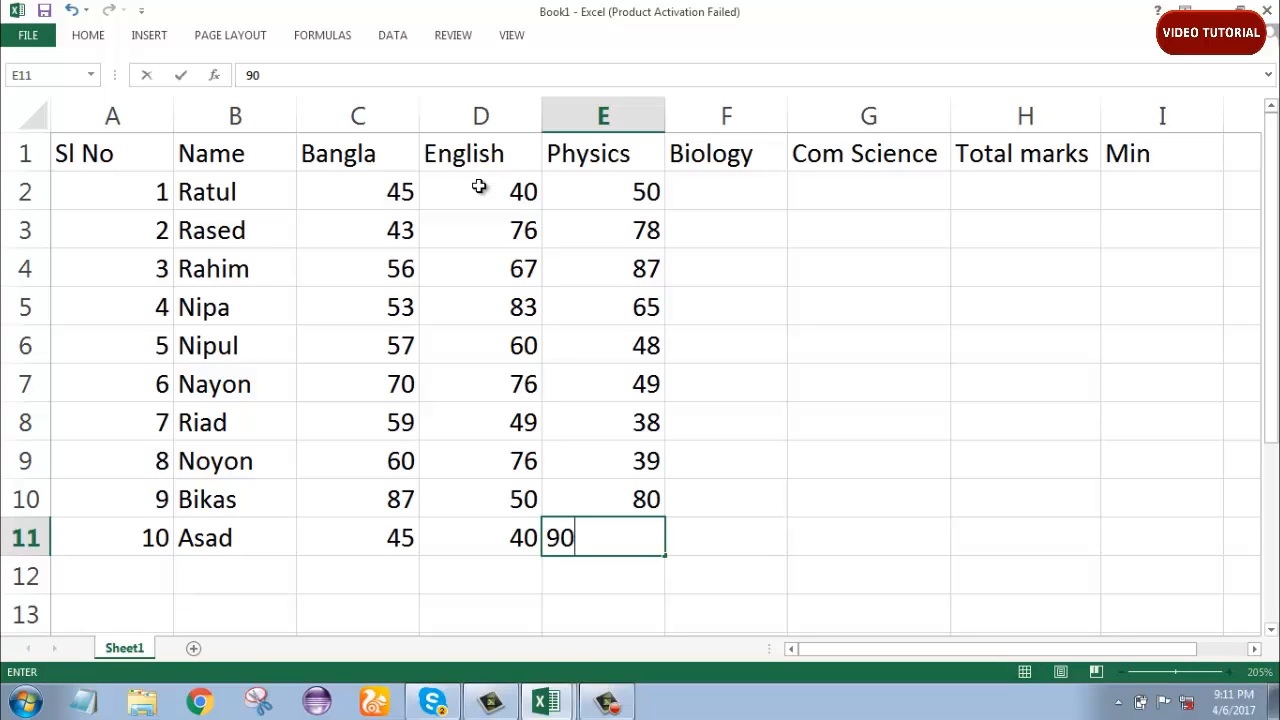
Enter the Biology marks 29, 40 and 87 in cells F2 to F4.
click(745, 183)
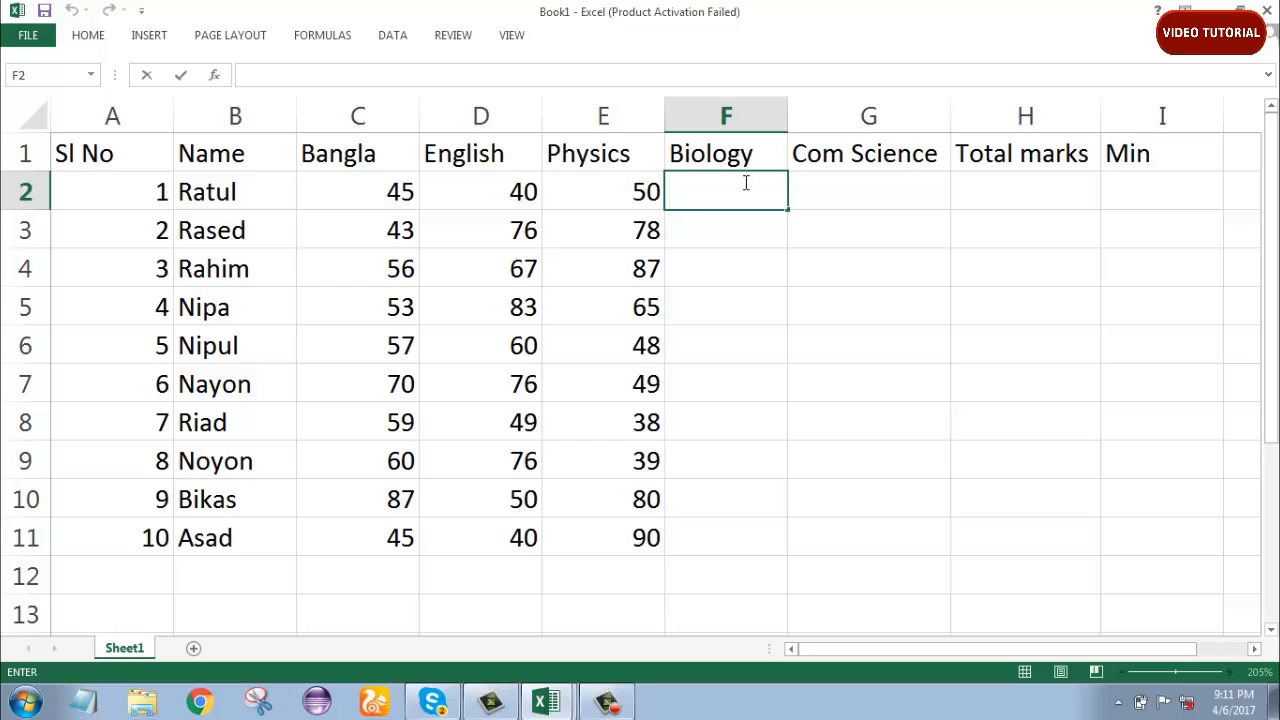
text(29)
key(Return)
text(4)
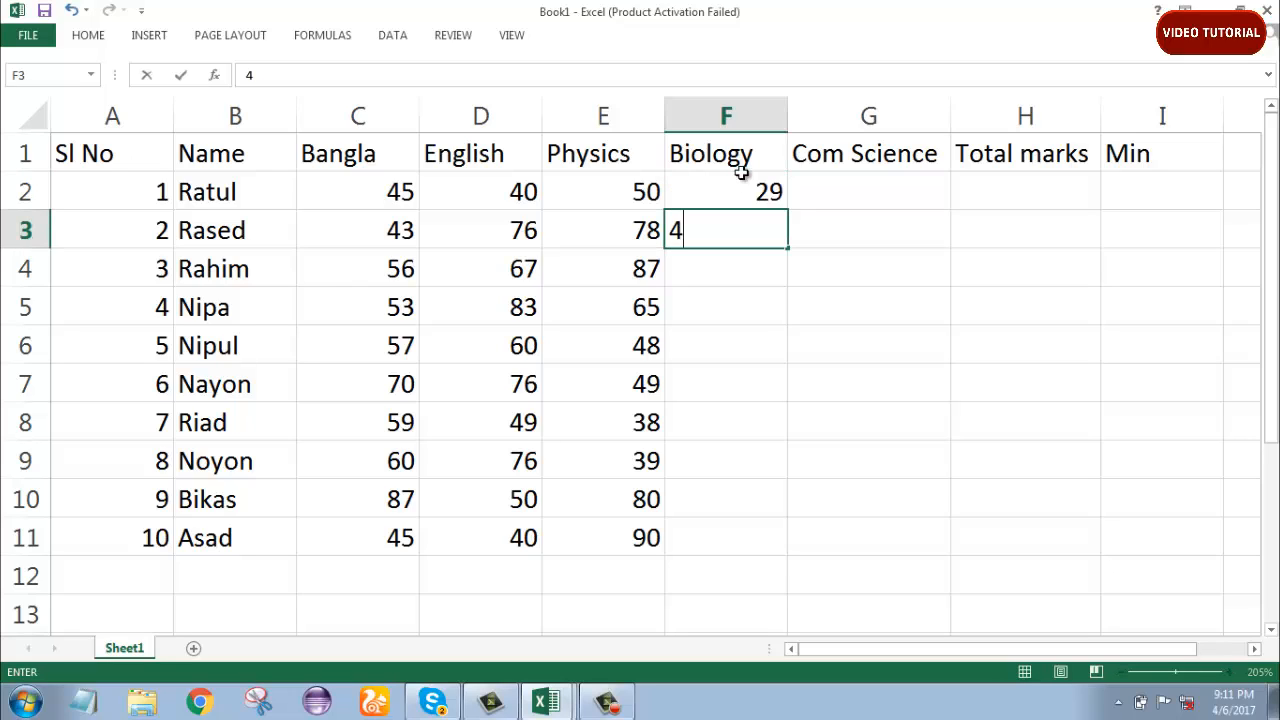
text(0)
key(Return)
text(87)
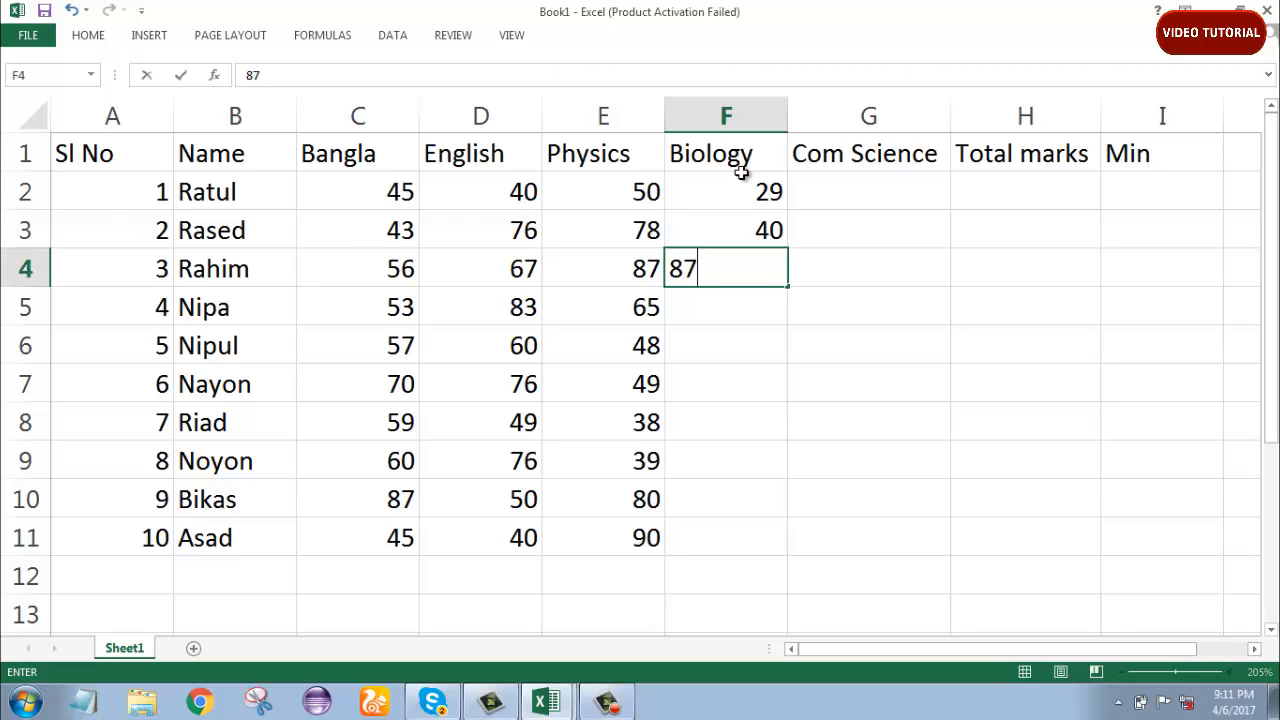
key(Return)
Enter the Biology marks 70, 73 and 39 in cells F5 to F7.
text(70)
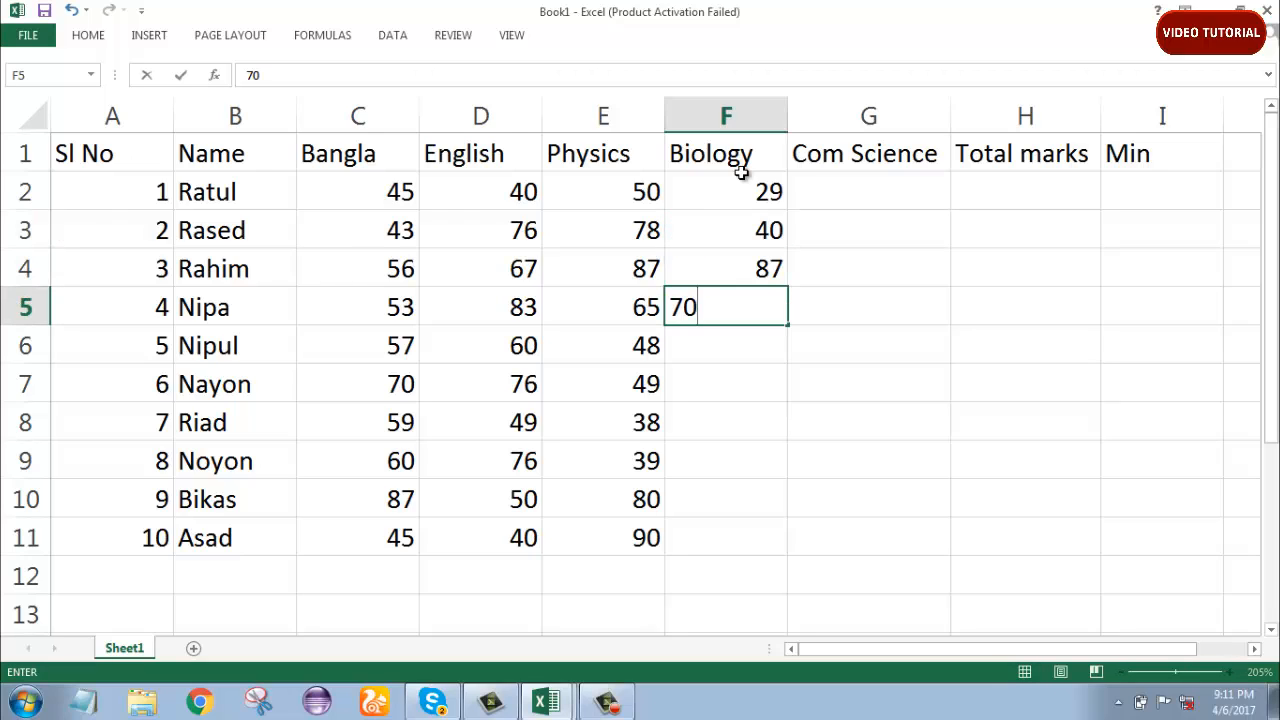
key(Return)
text(73)
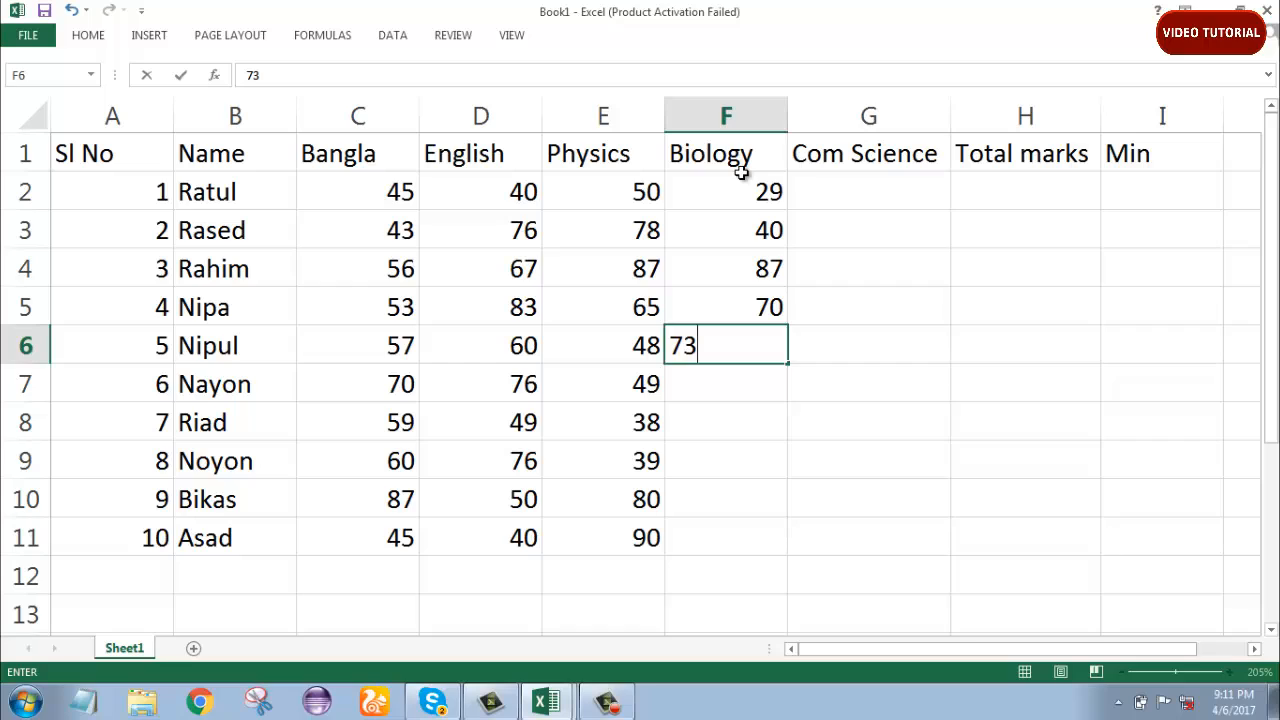
key(Return)
text(39)
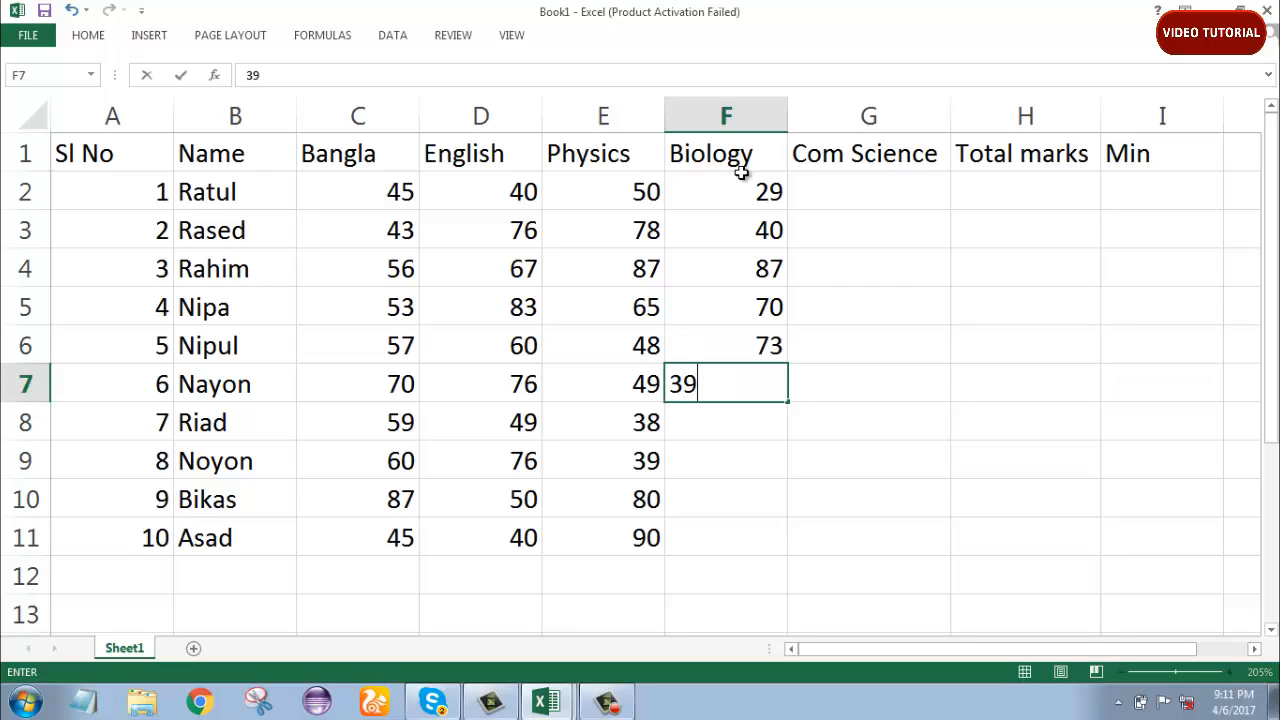
key(Return)
Enter the Biology marks 50, 56, 70 and 57 in cells F8 to F11.
text(5)
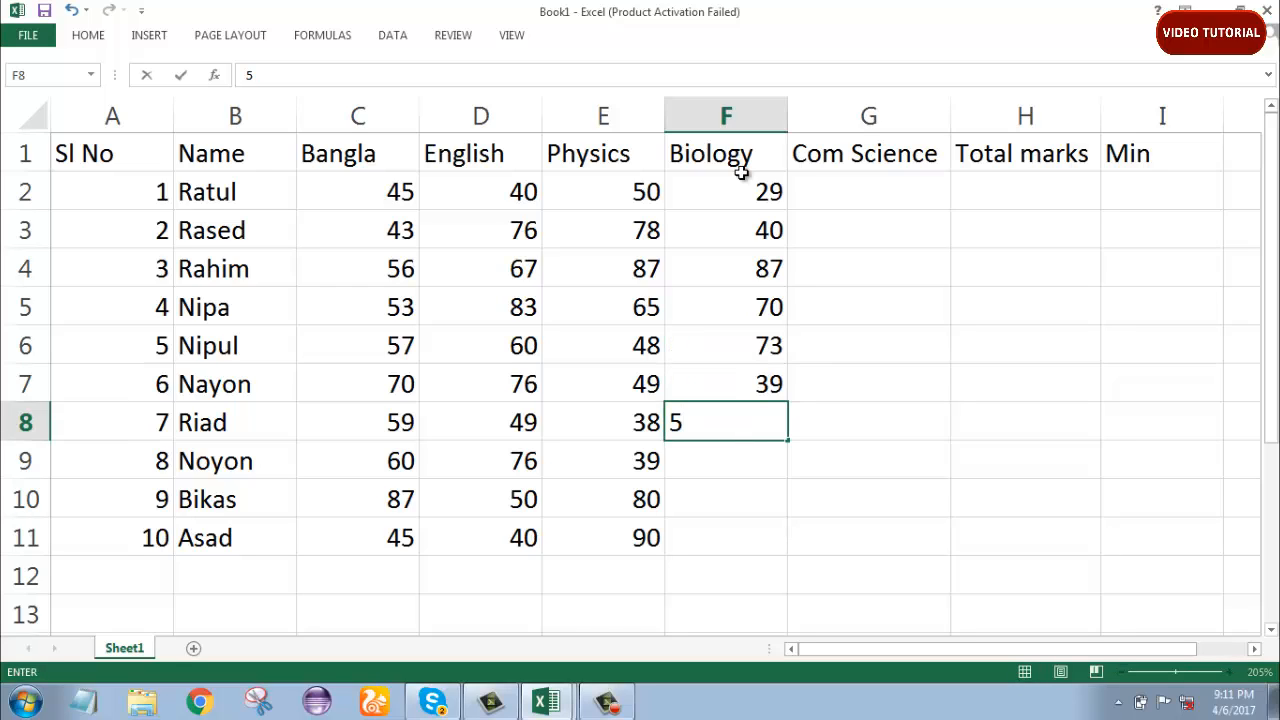
text(0)
key(Return)
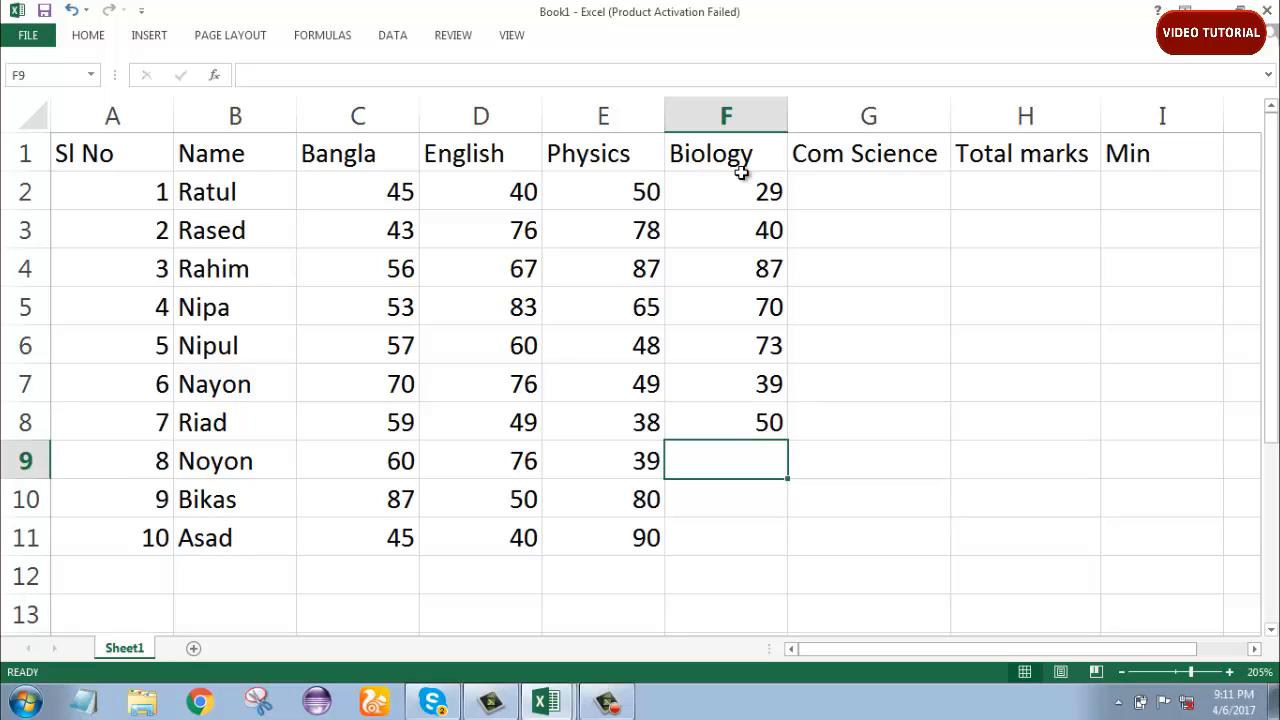
text(56)
key(Return)
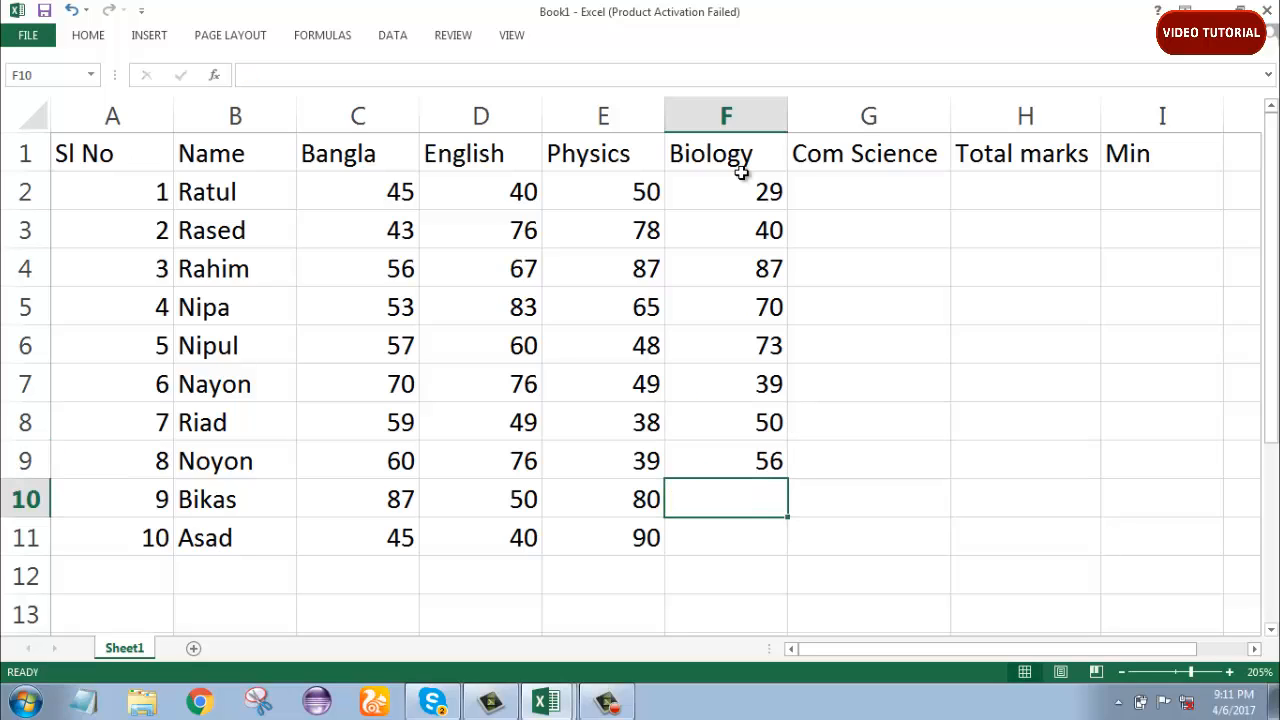
text(70)
key(Return)
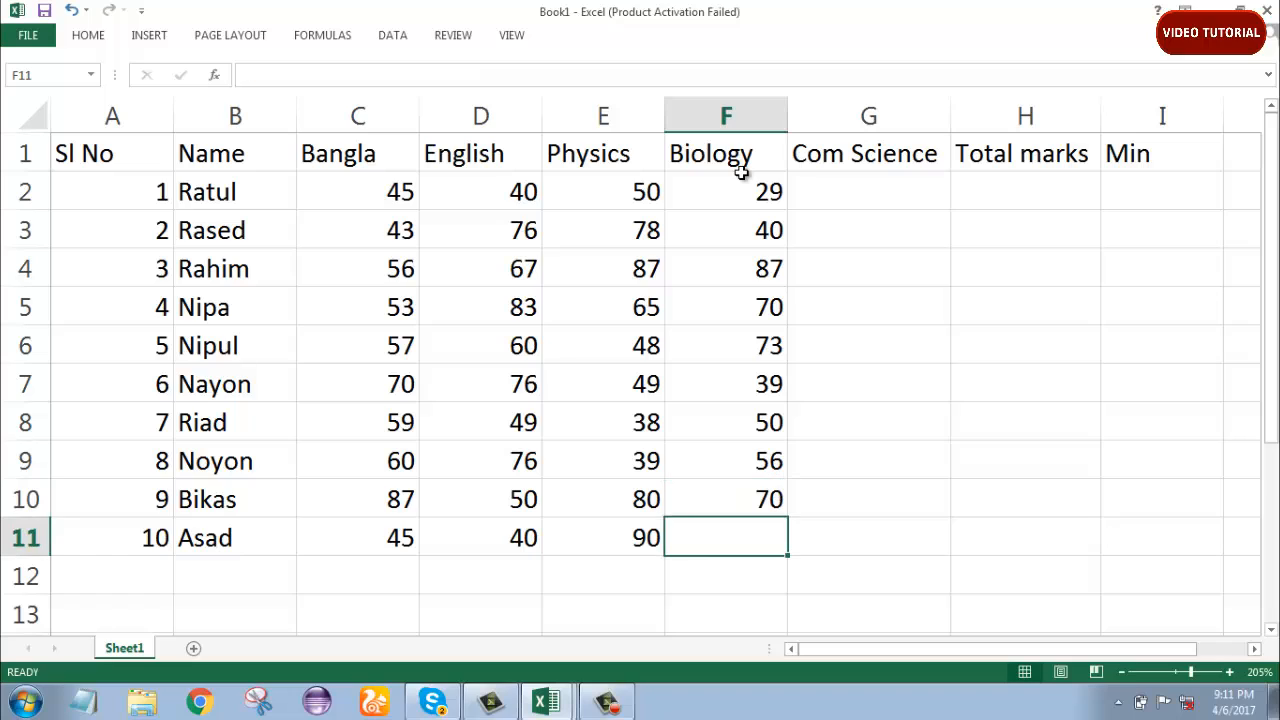
text(57)
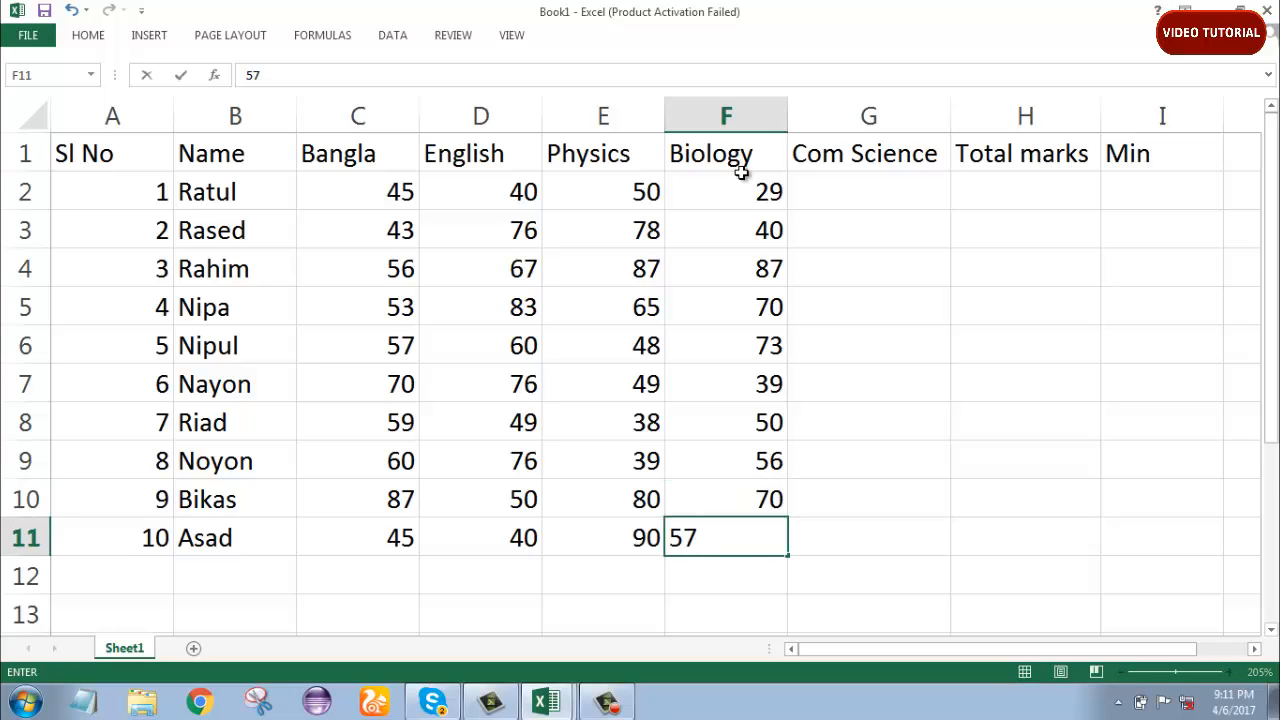
Enter the Com Science marks 49, 78 and 76 in cells G2 to G4.
key(Tab)
key(Up)
key(Up)
key(Up)
key(Up)
key(Up)
key(Up)
key(Up)
key(Up)
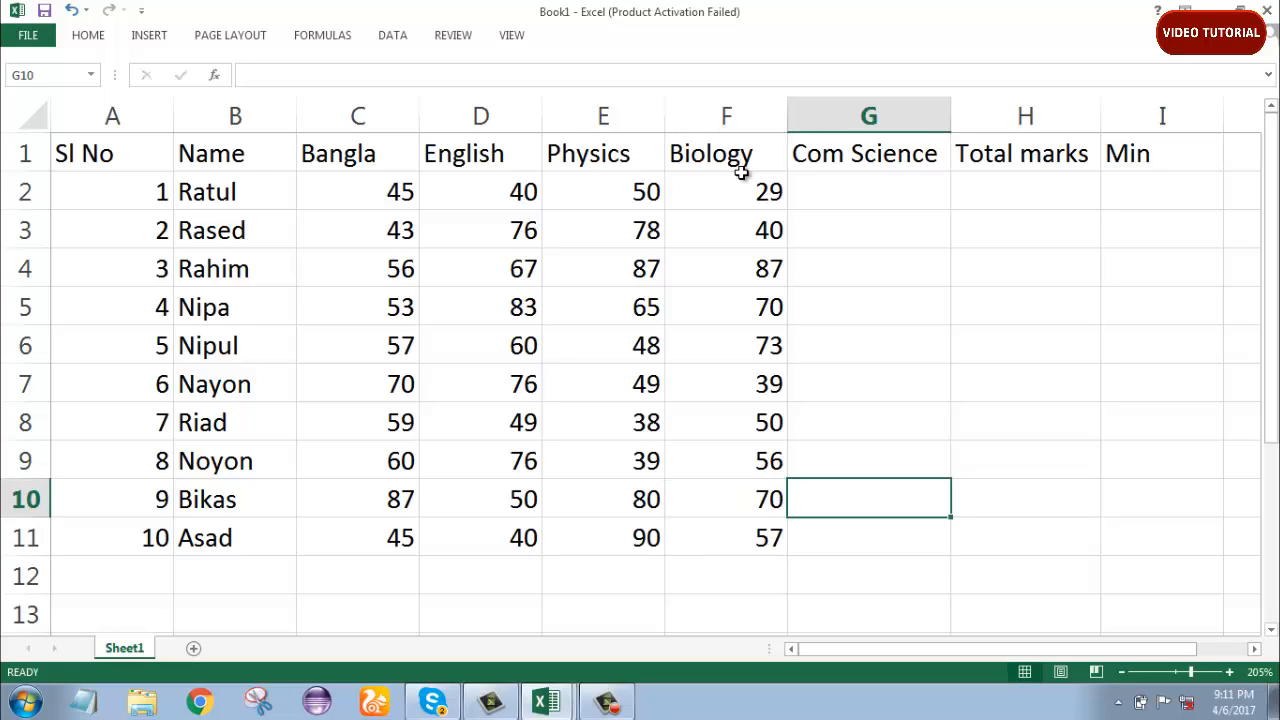
key(Up)
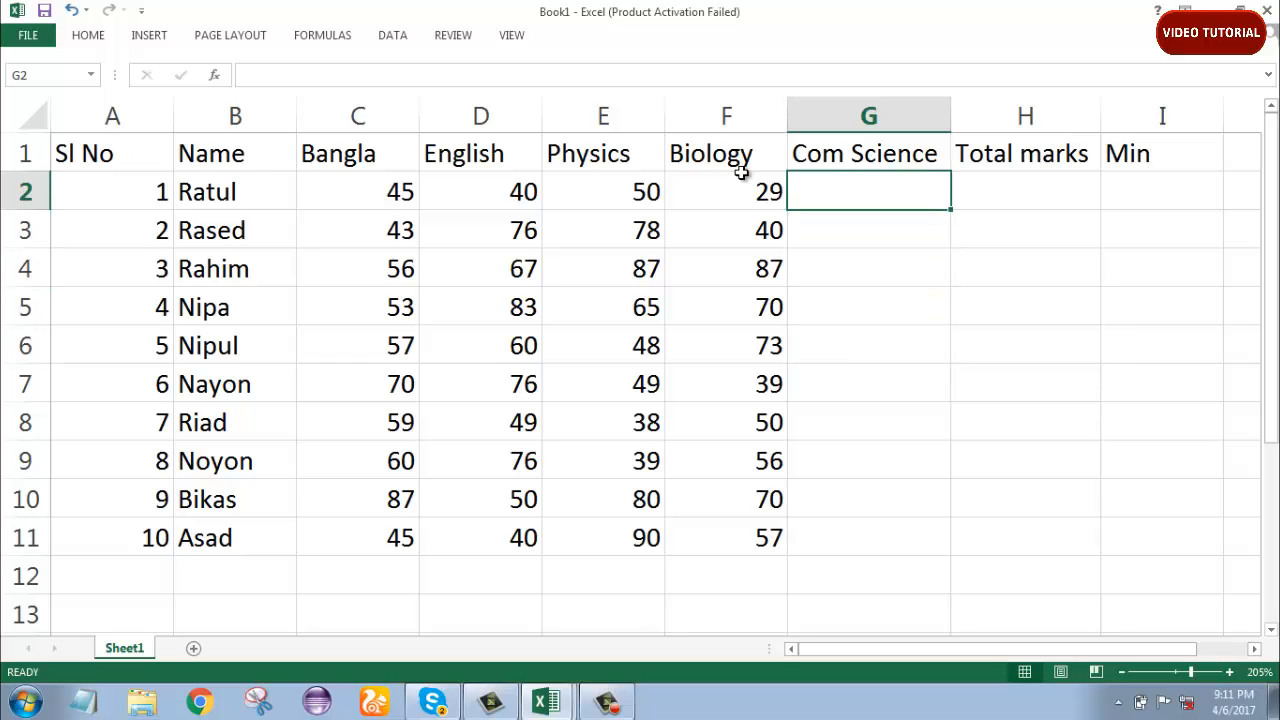
text(49)
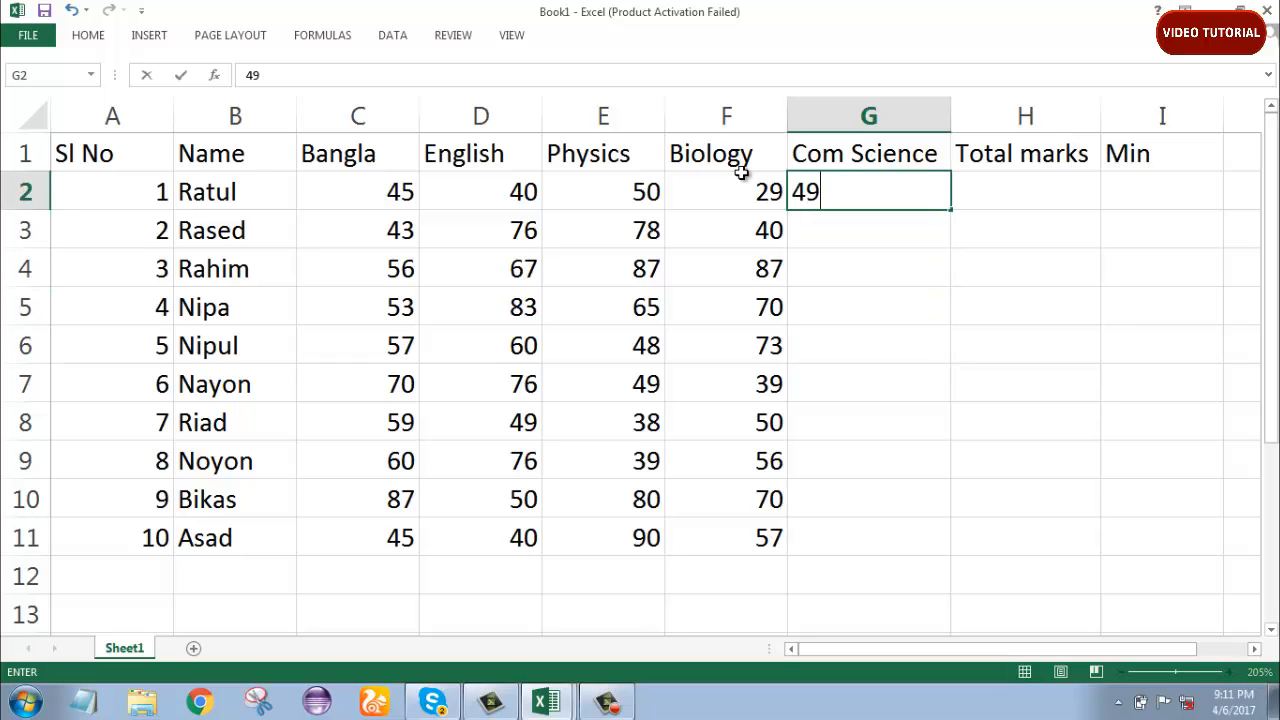
key(Return)
text(78)
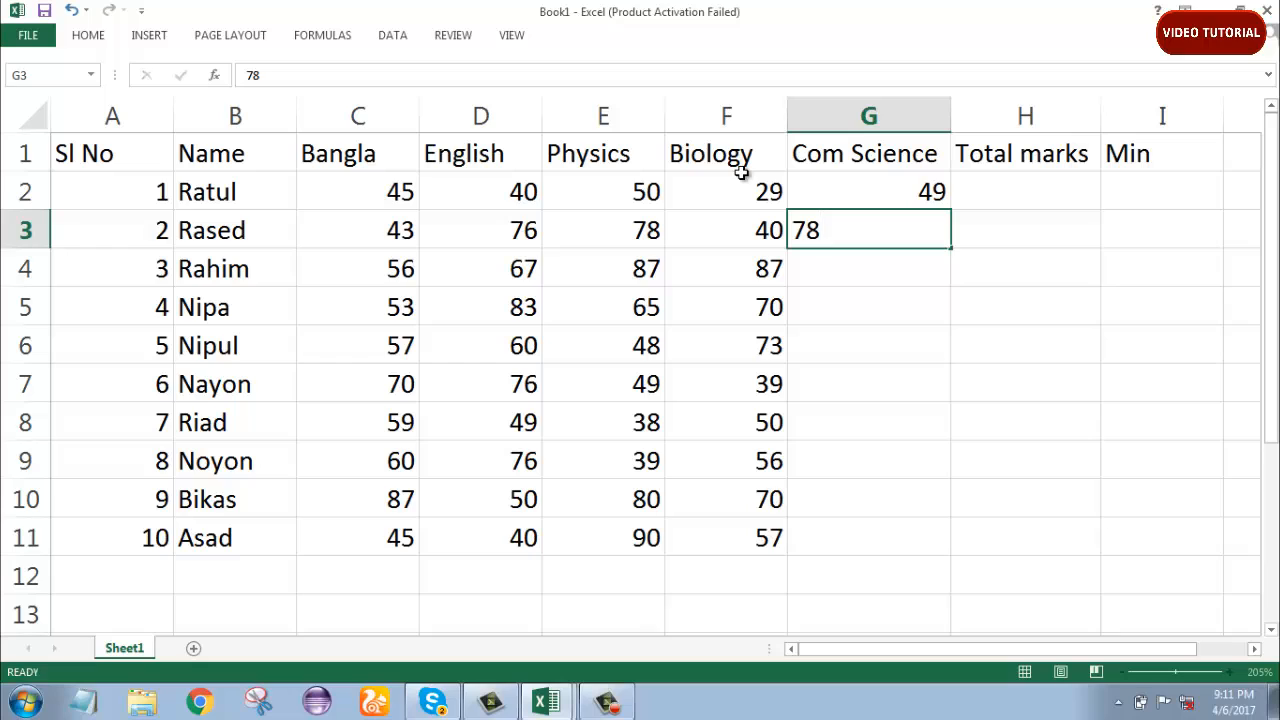
key(Return)
text(76)
key(Return)
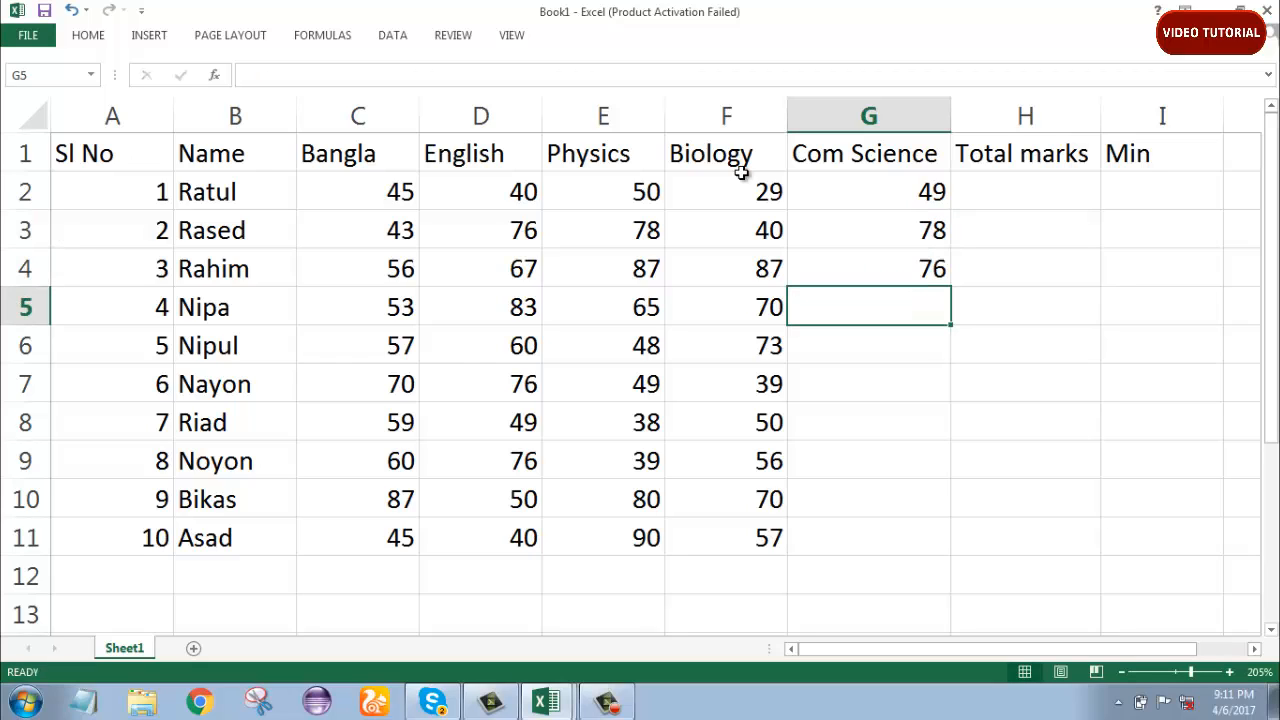
Enter the Com Science marks 70, 67 and 60 in cells G5 to G7.
text(70)
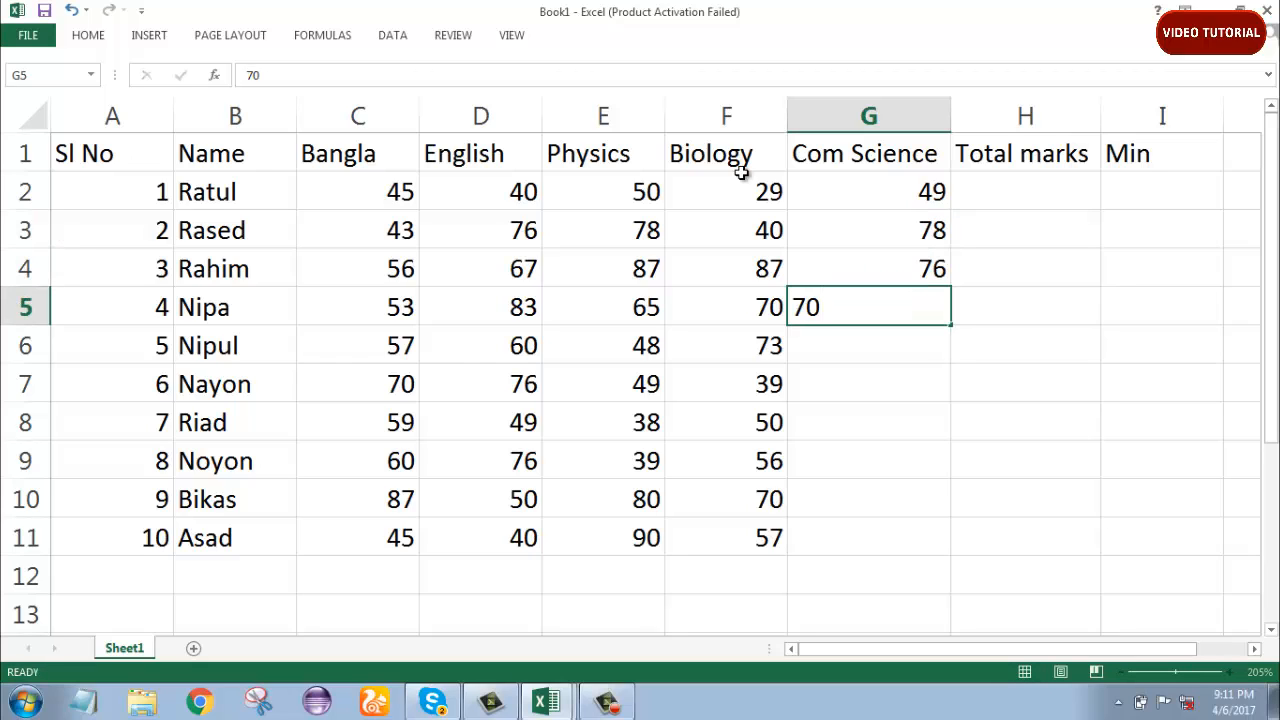
key(Return)
text(67)
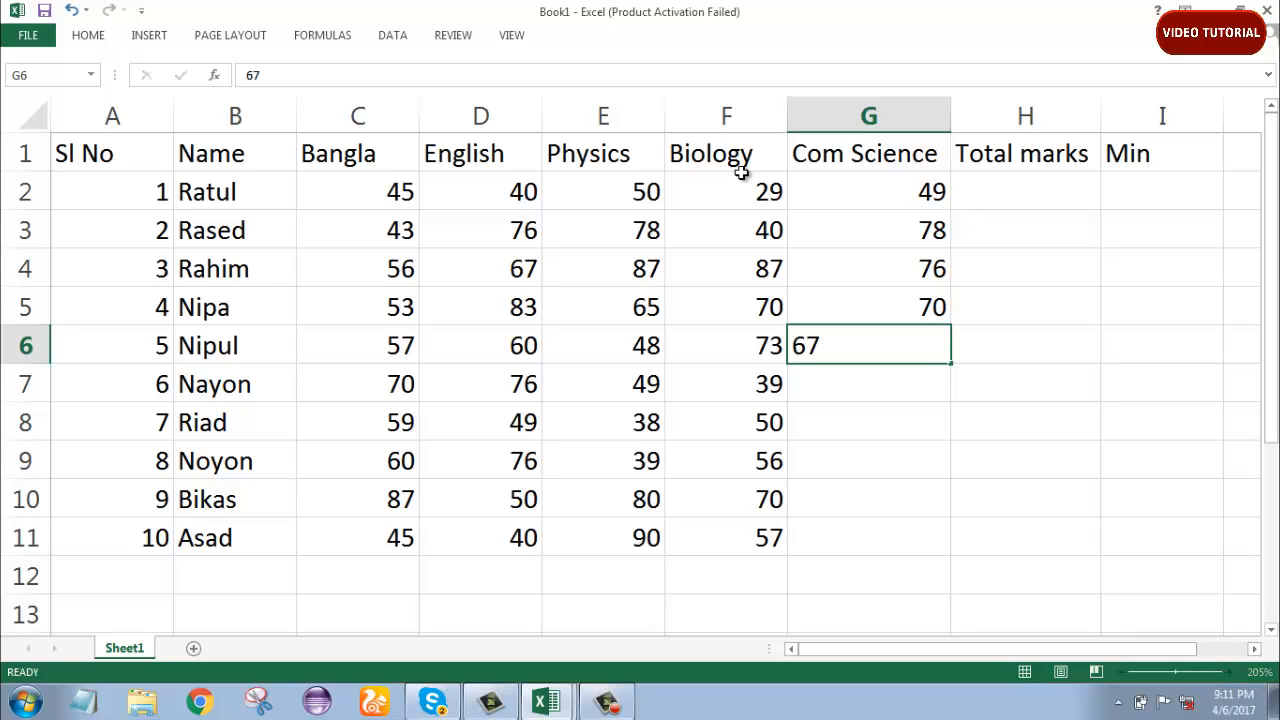
key(Return)
text(60)
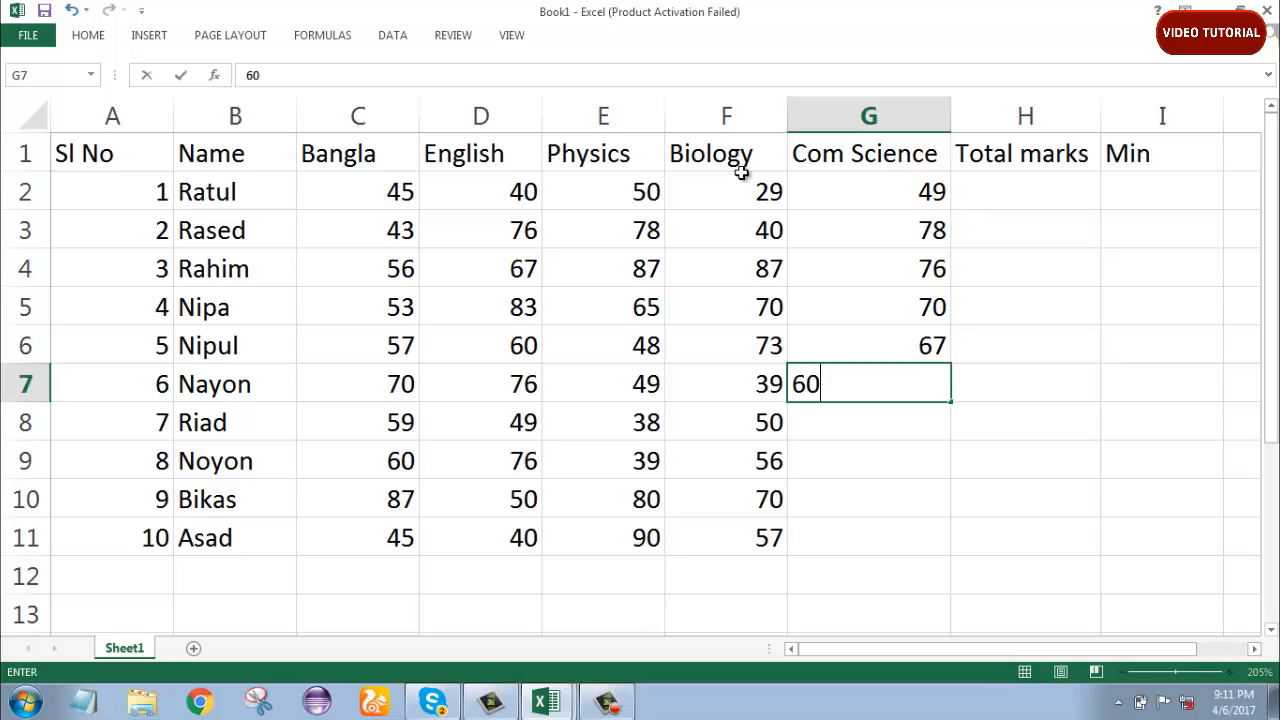
key(Return)
Enter the Com Science marks 90, 50, 33 and 36 in cells G8 to G11.
text(90)
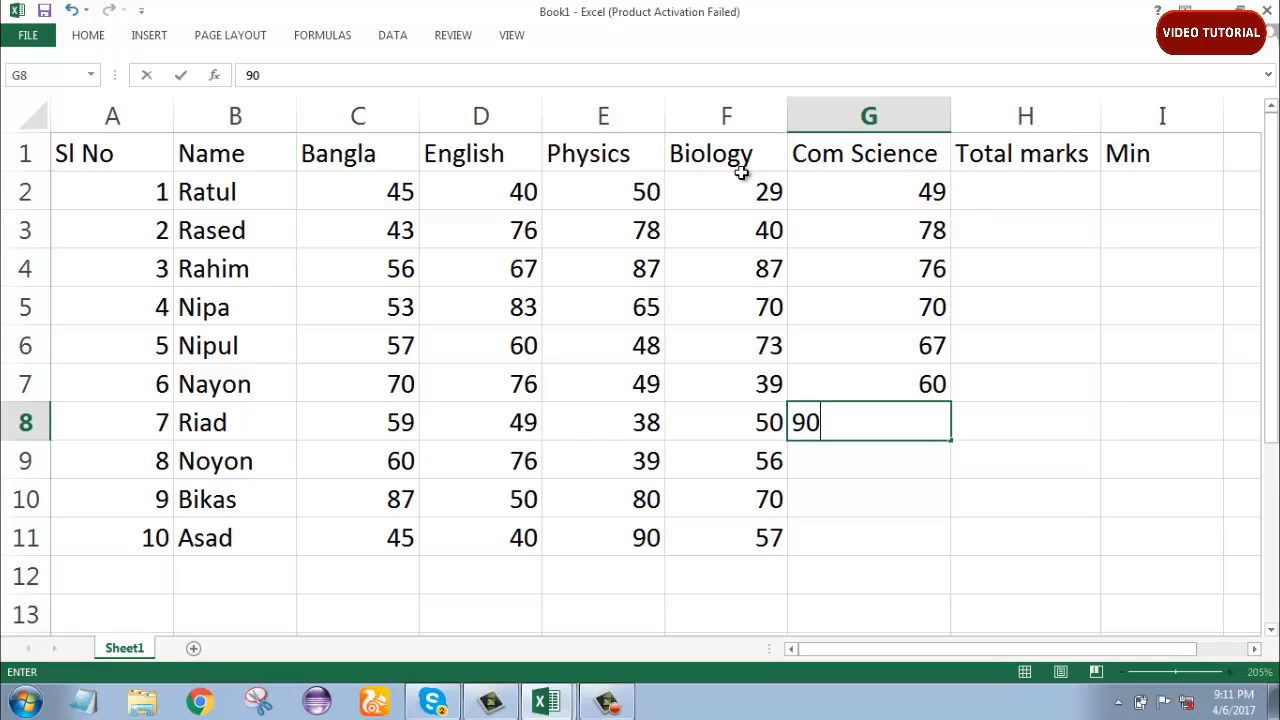
key(Return)
text(50)
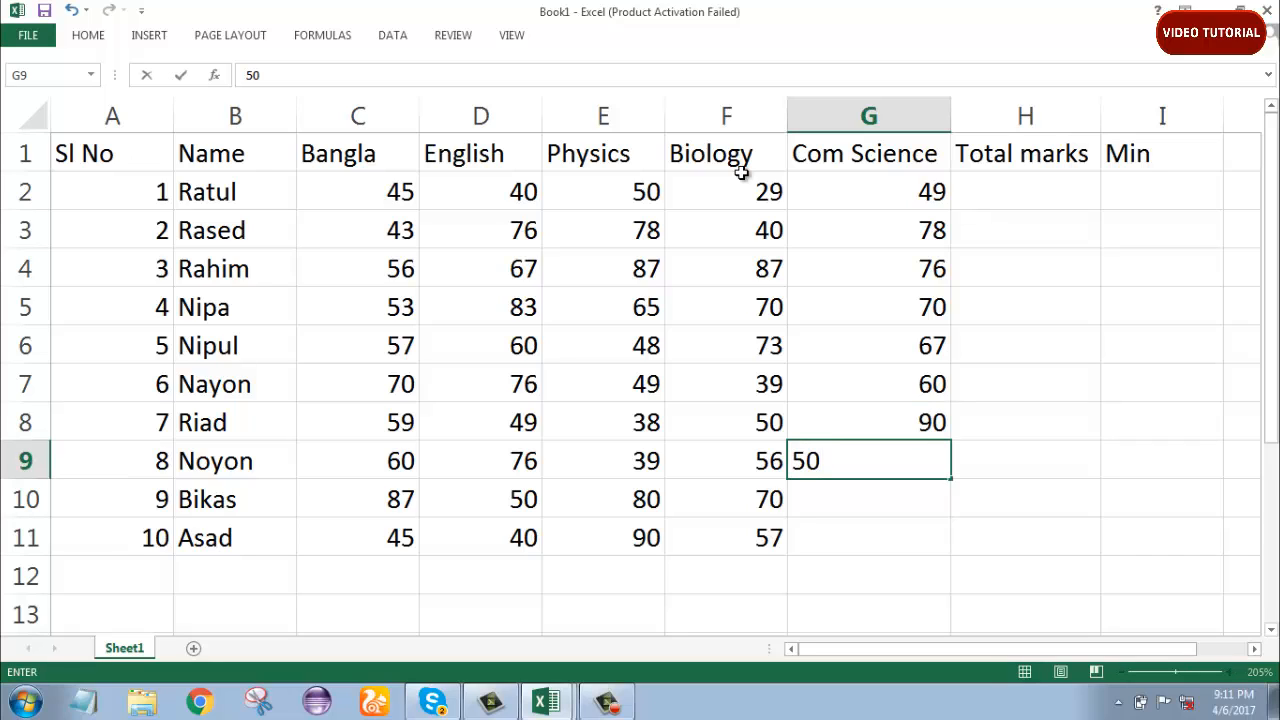
key(Return)
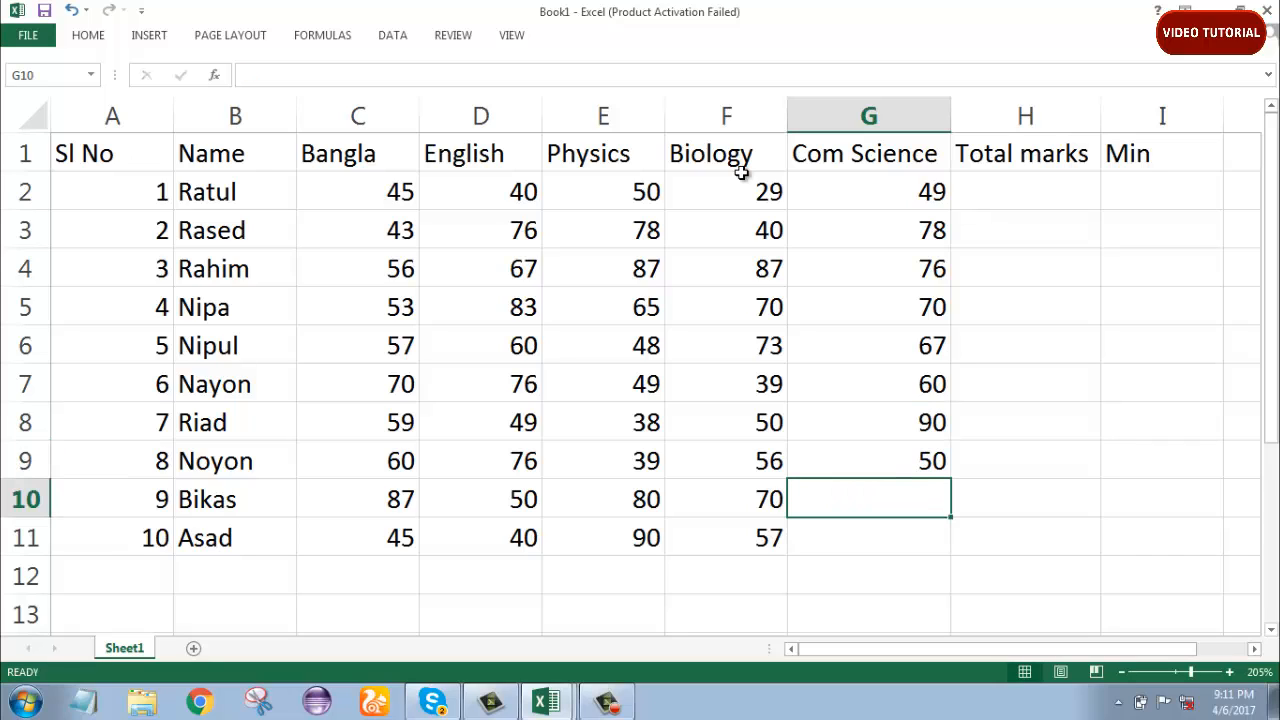
text(33)
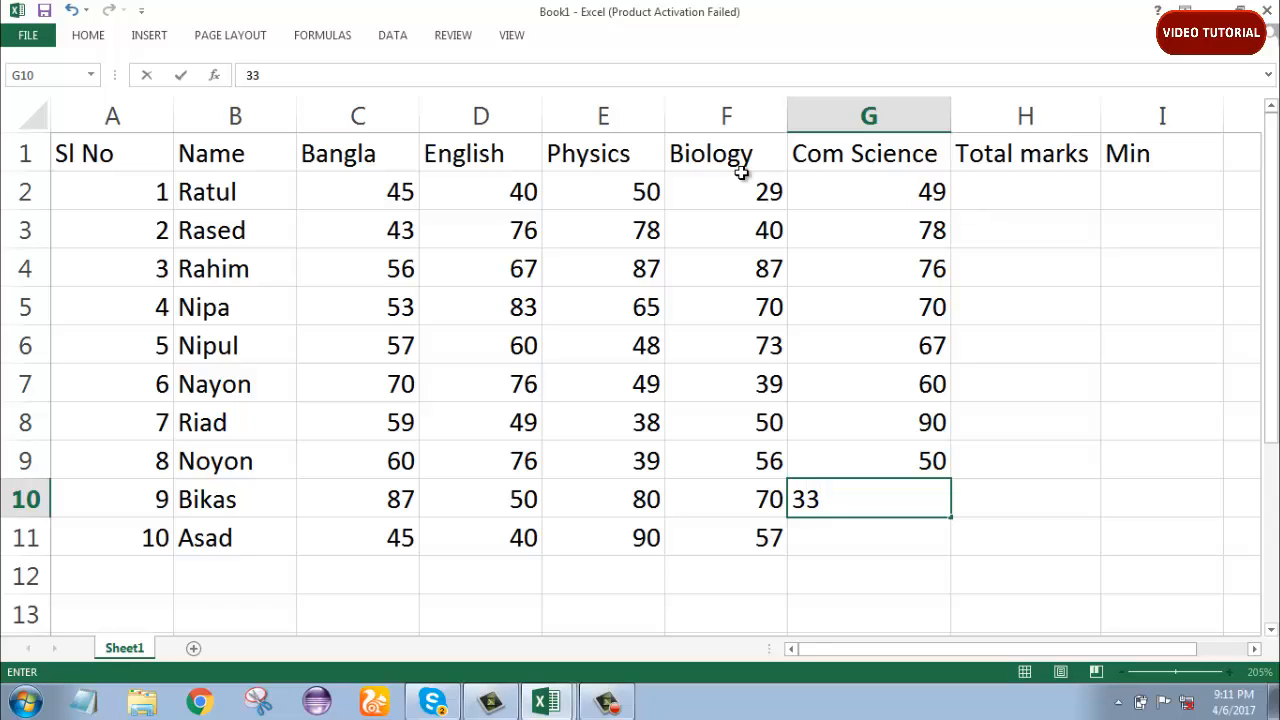
key(Return)
text(3)
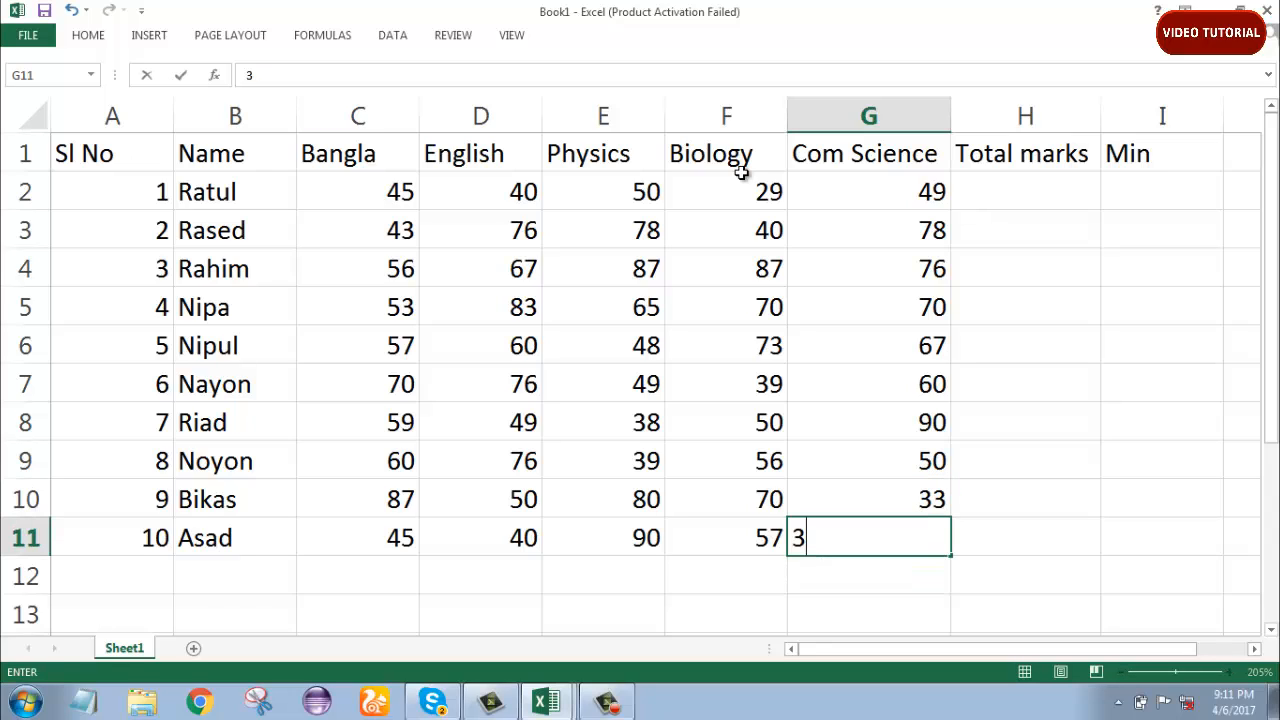
text(6)
Centre the contents of the whole marks table, cells A1 to I11, horizontally.
drag(130, 153, 1135, 542)
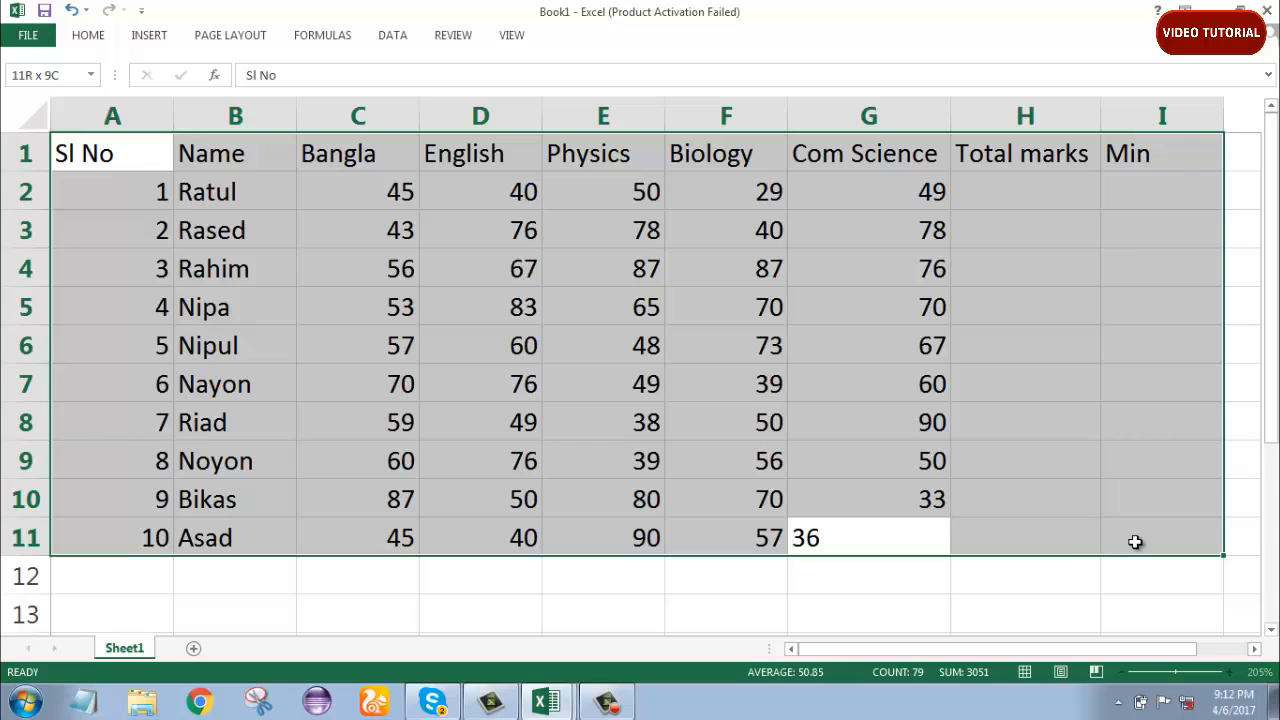
drag(1135, 541, 1128, 530)
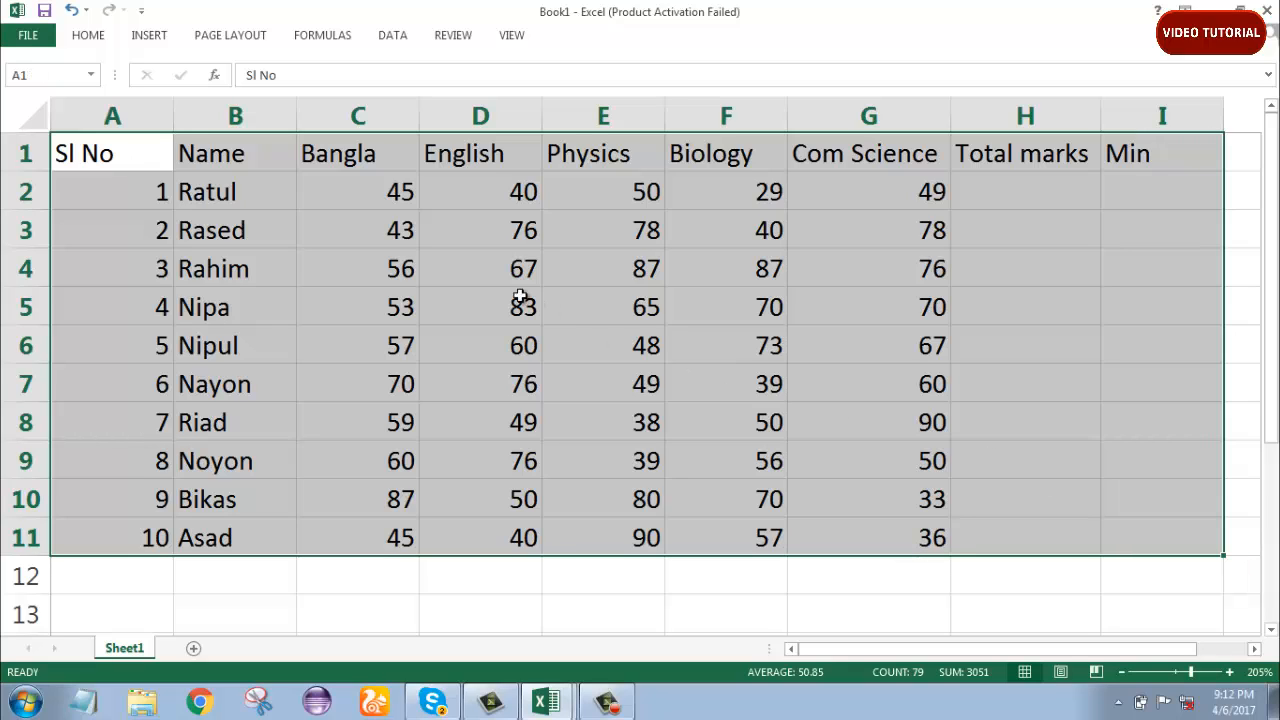
click(106, 38)
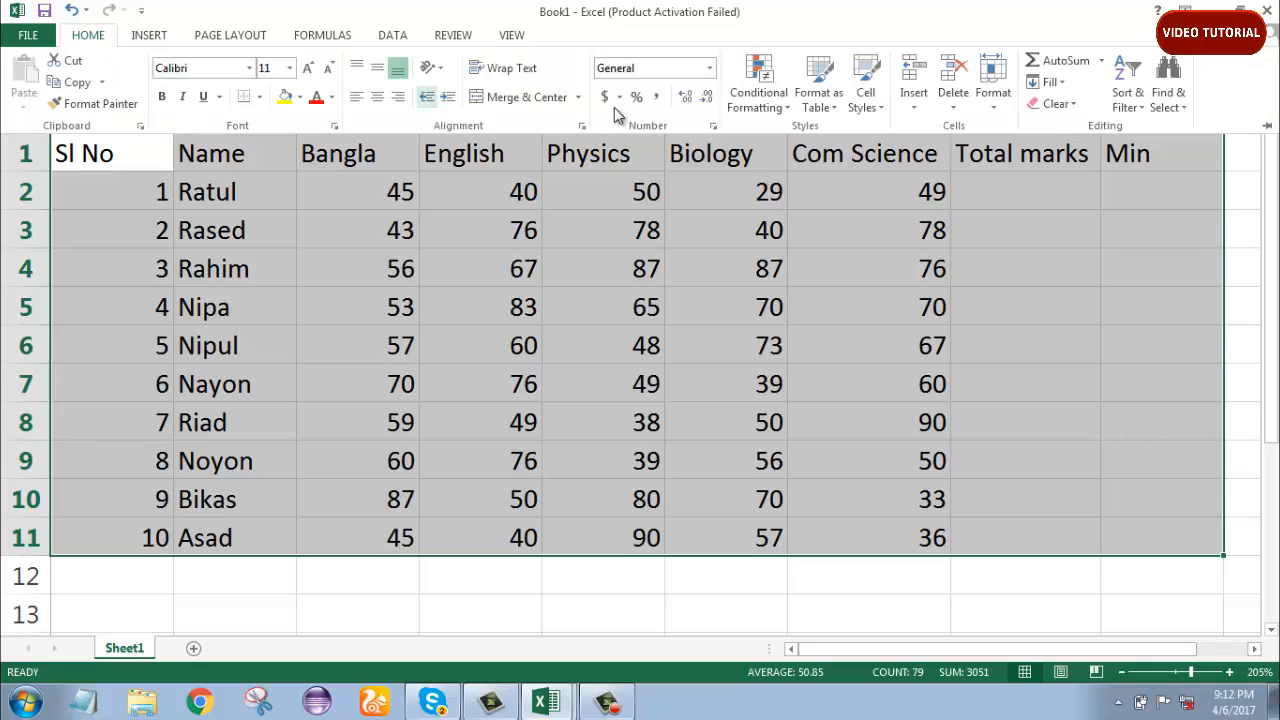
click(377, 97)
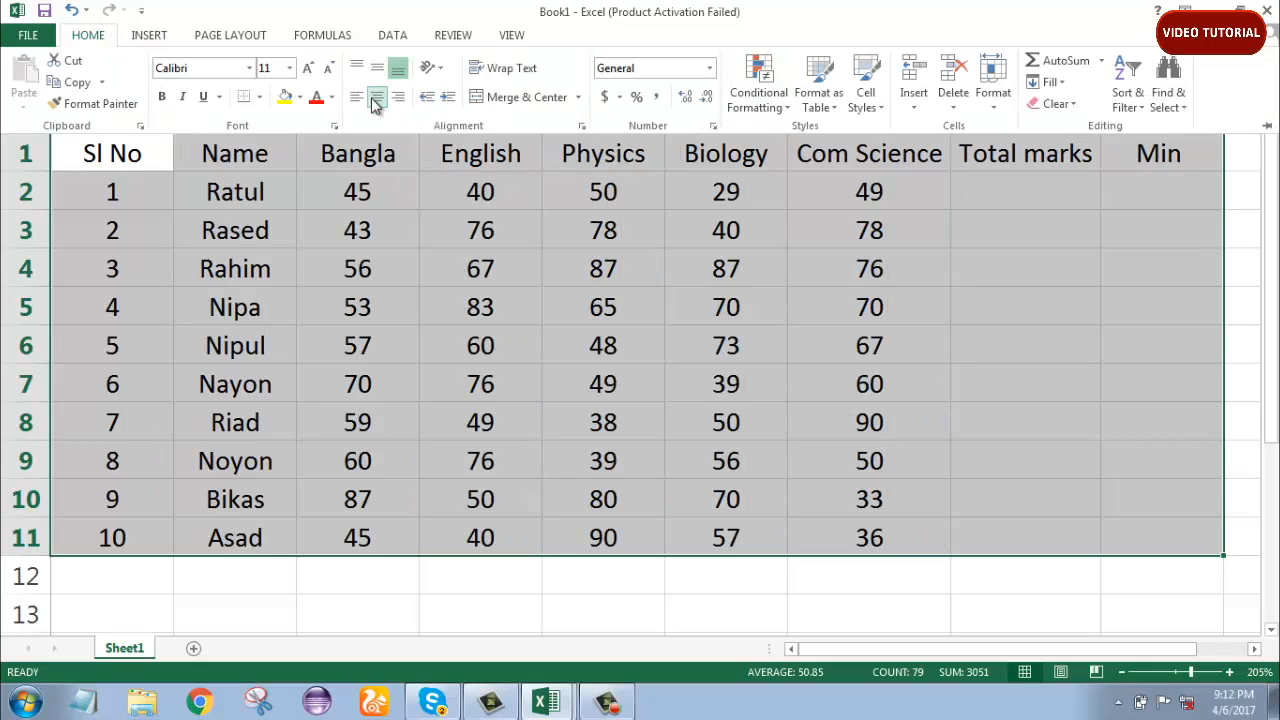
click(696, 340)
click(894, 443)
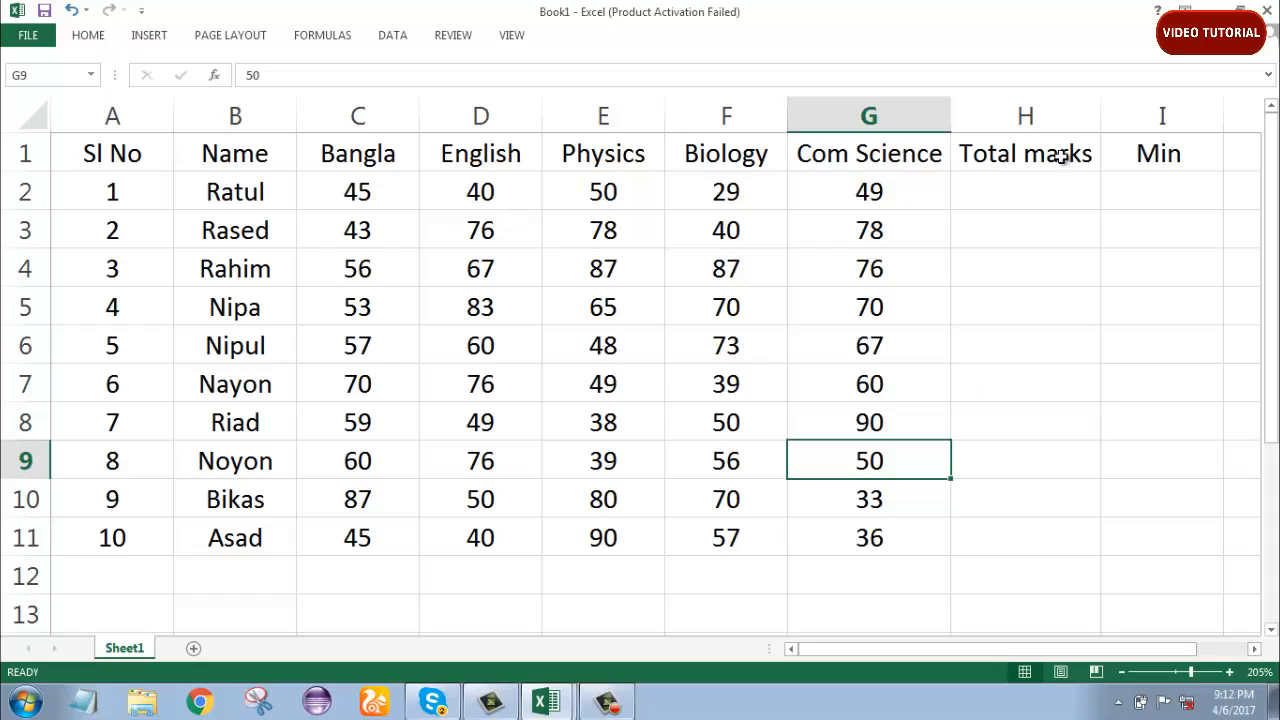
Enter the formula =sum(c2:g2) in cell H2 under Total marks and fill it down to H11.
click(1006, 195)
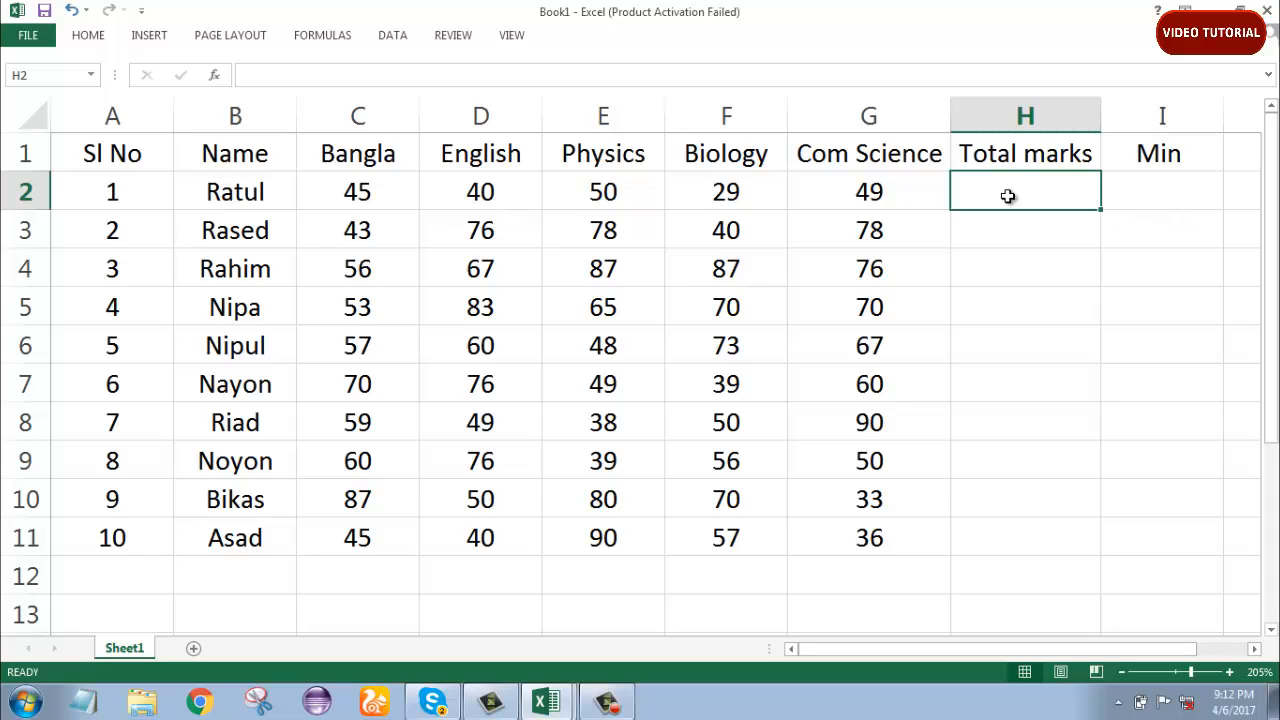
double_click(1008, 196)
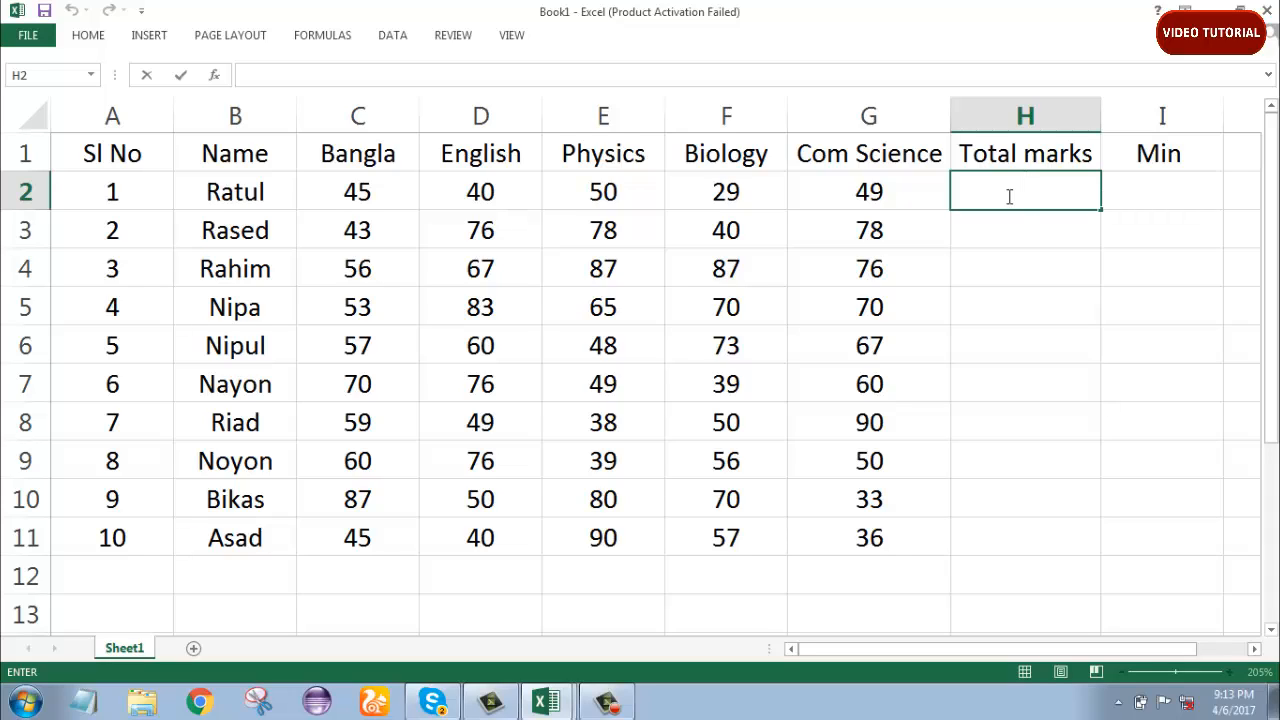
text(=sum)
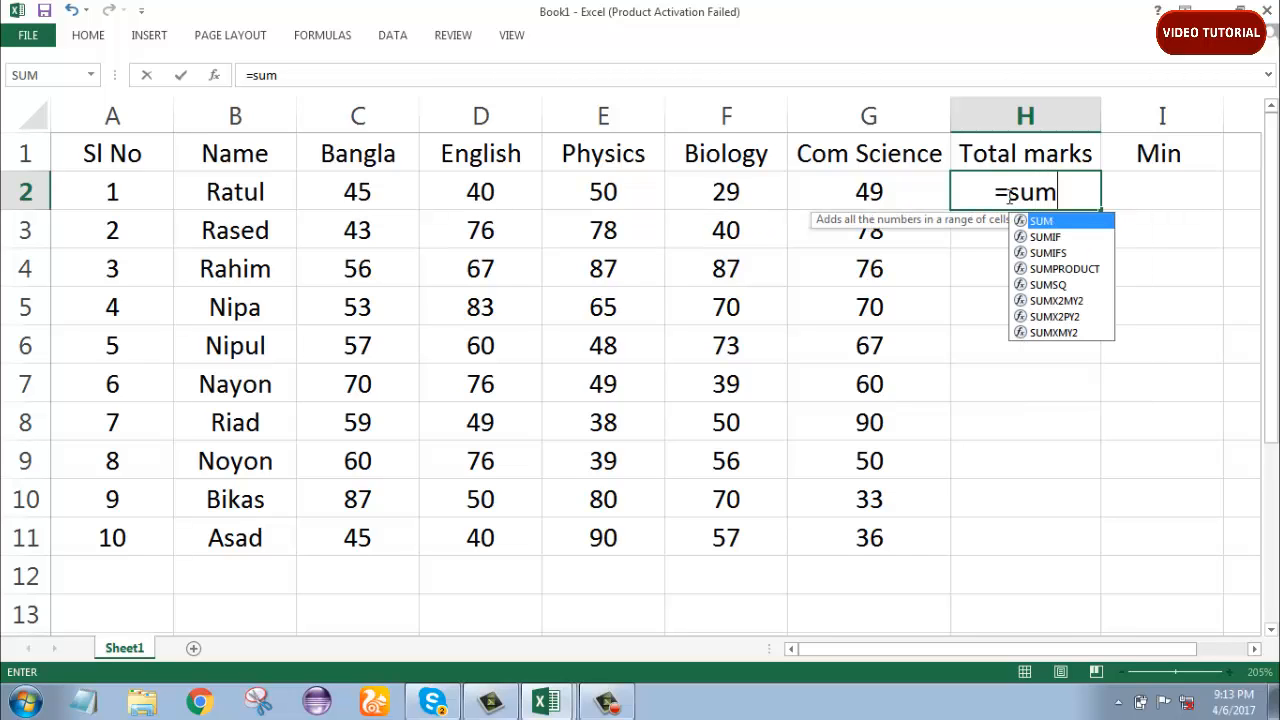
text(()
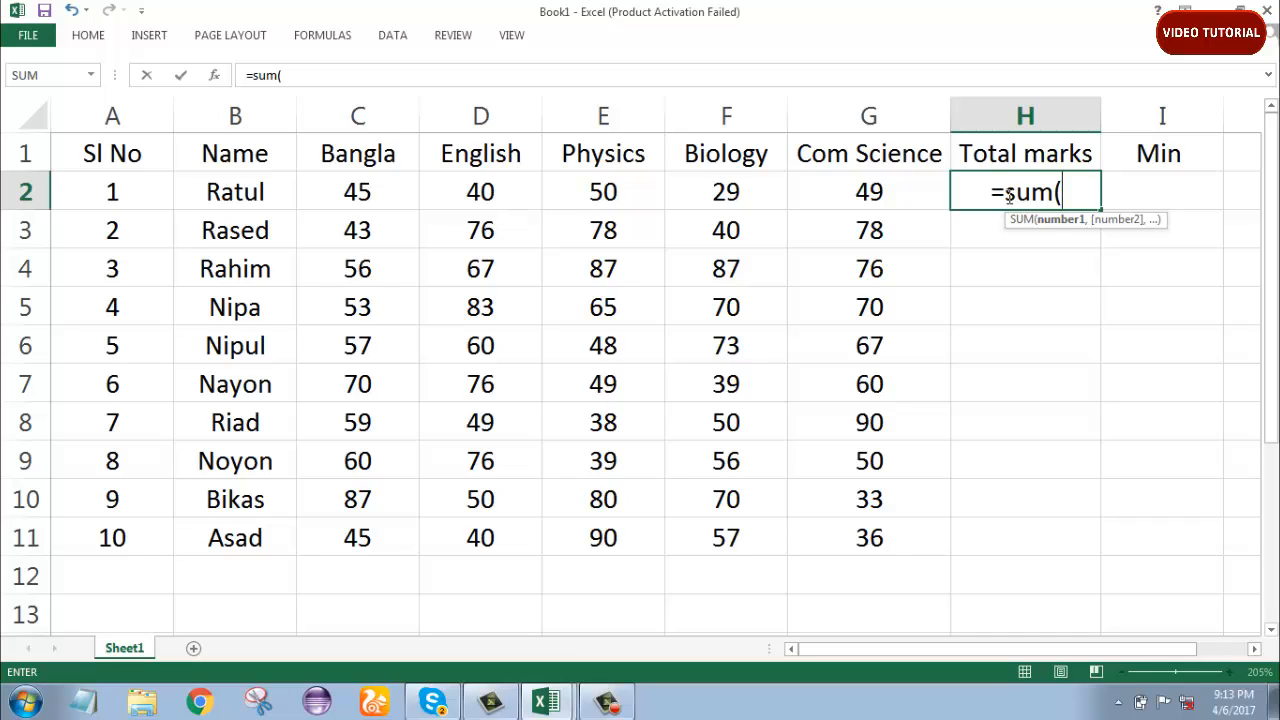
text(c)
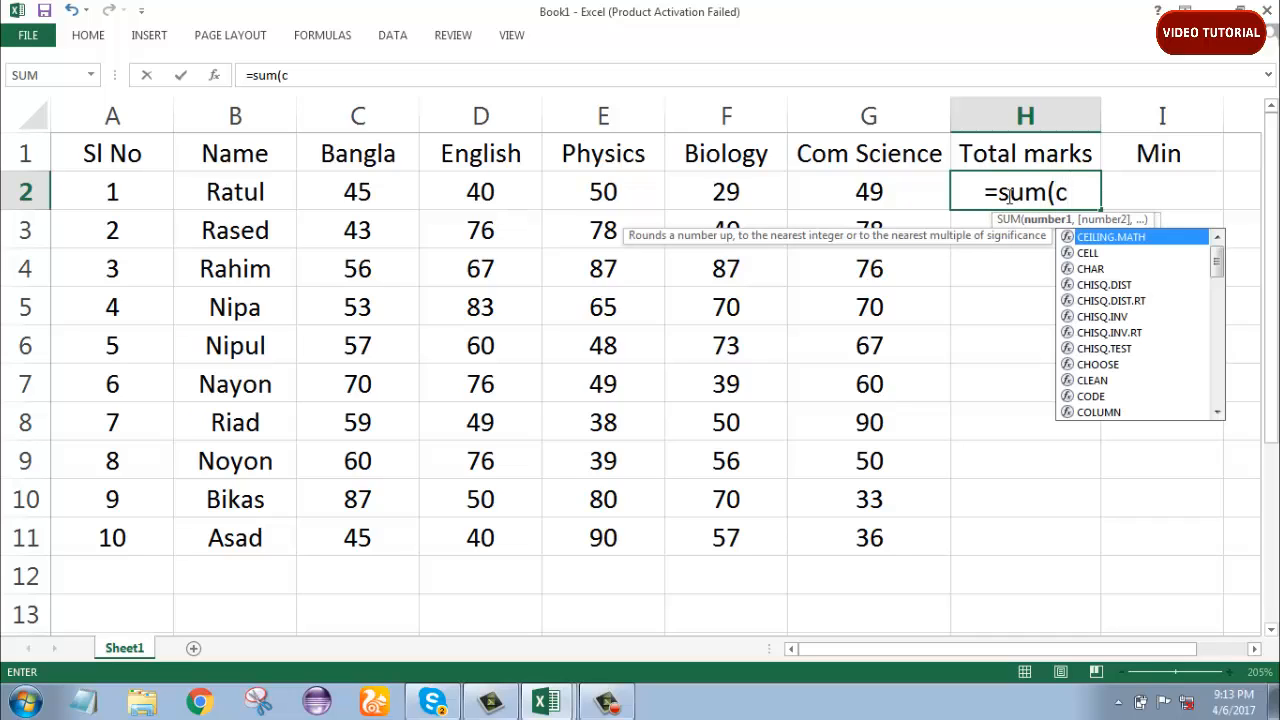
text(2:)
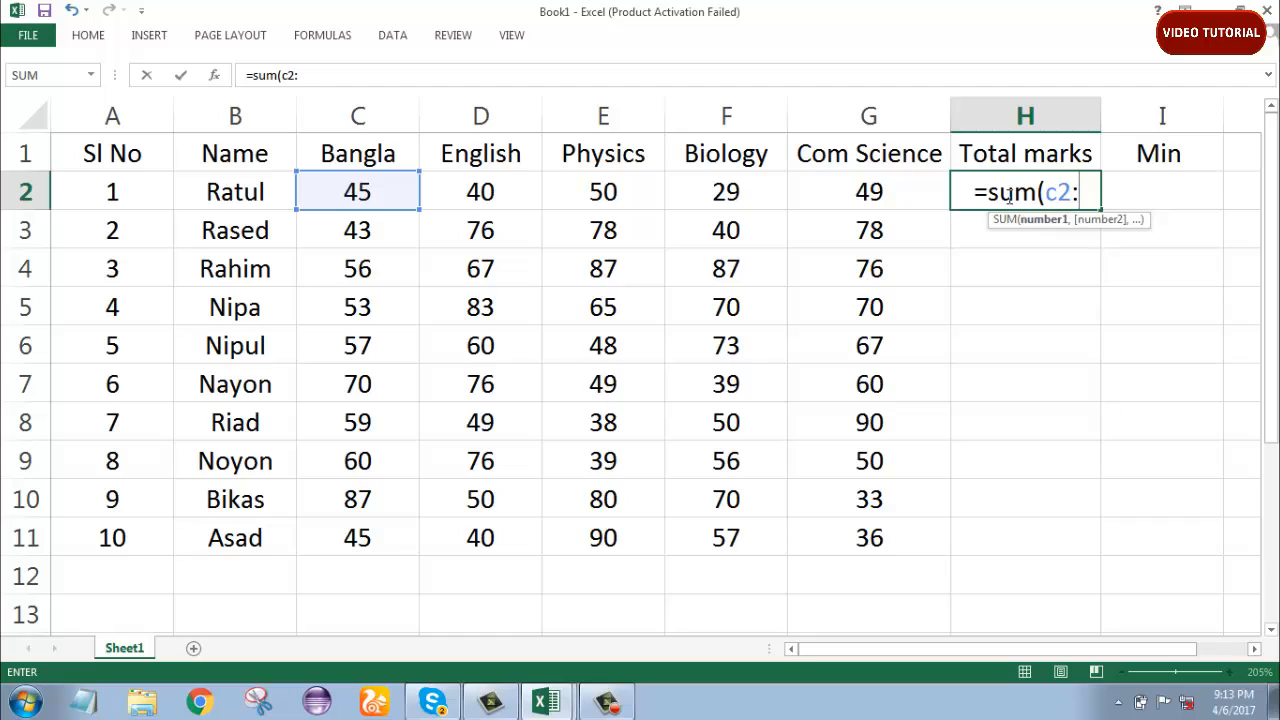
text(g2)
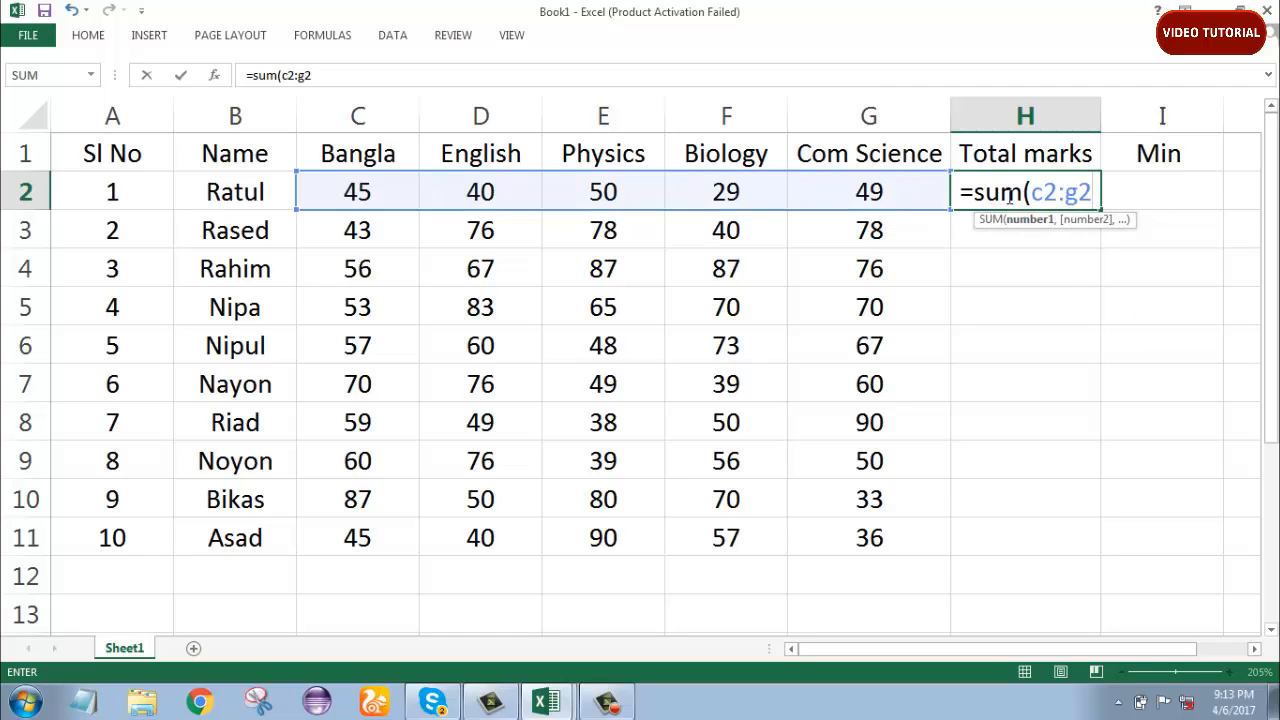
text())
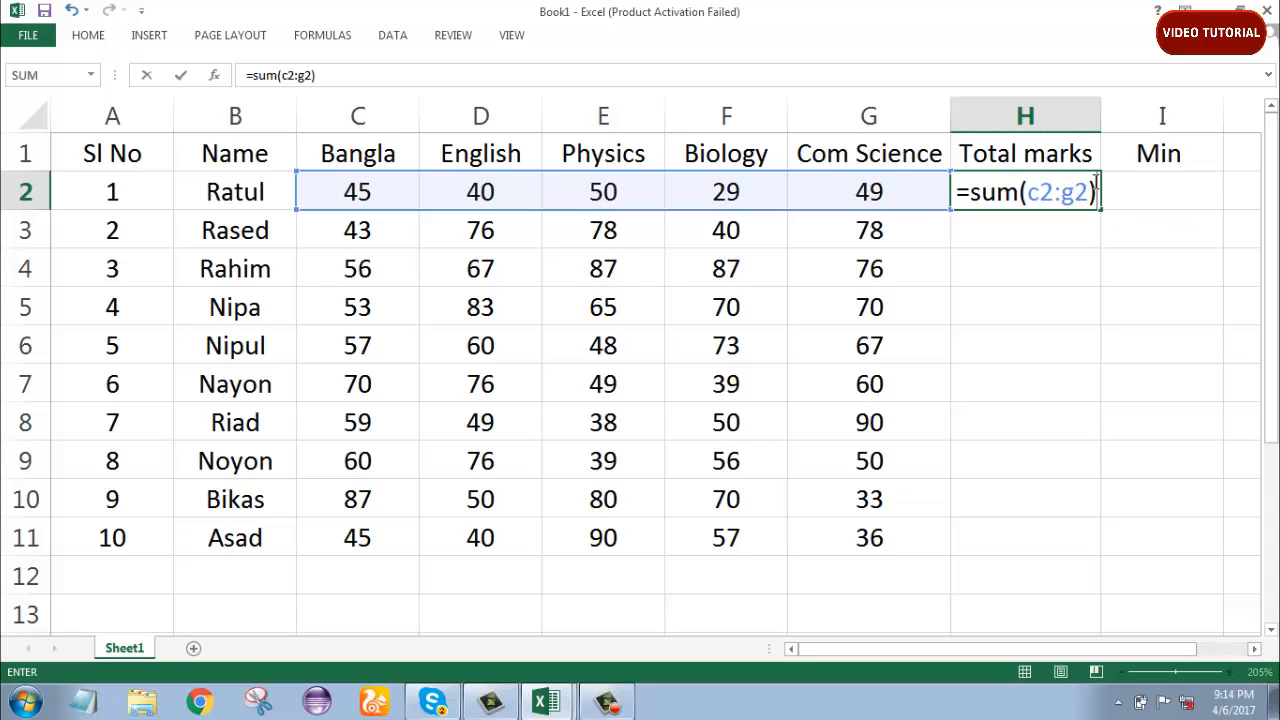
key(Return)
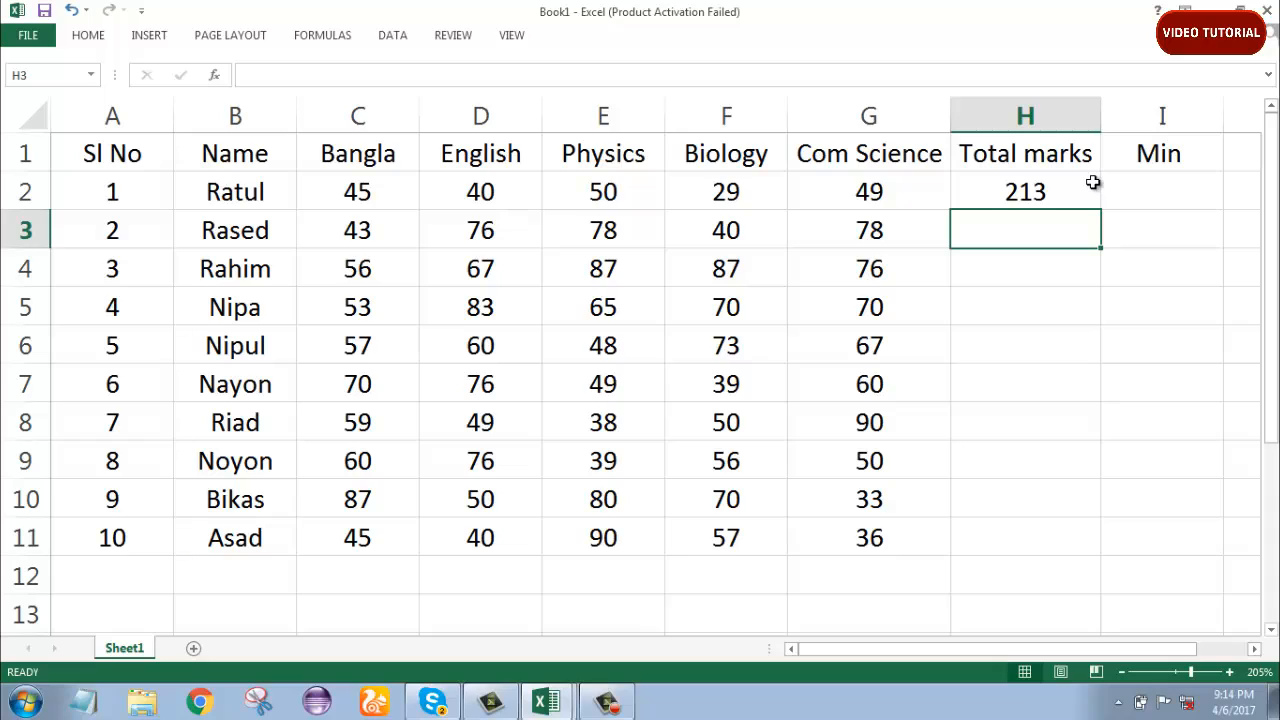
click(1003, 200)
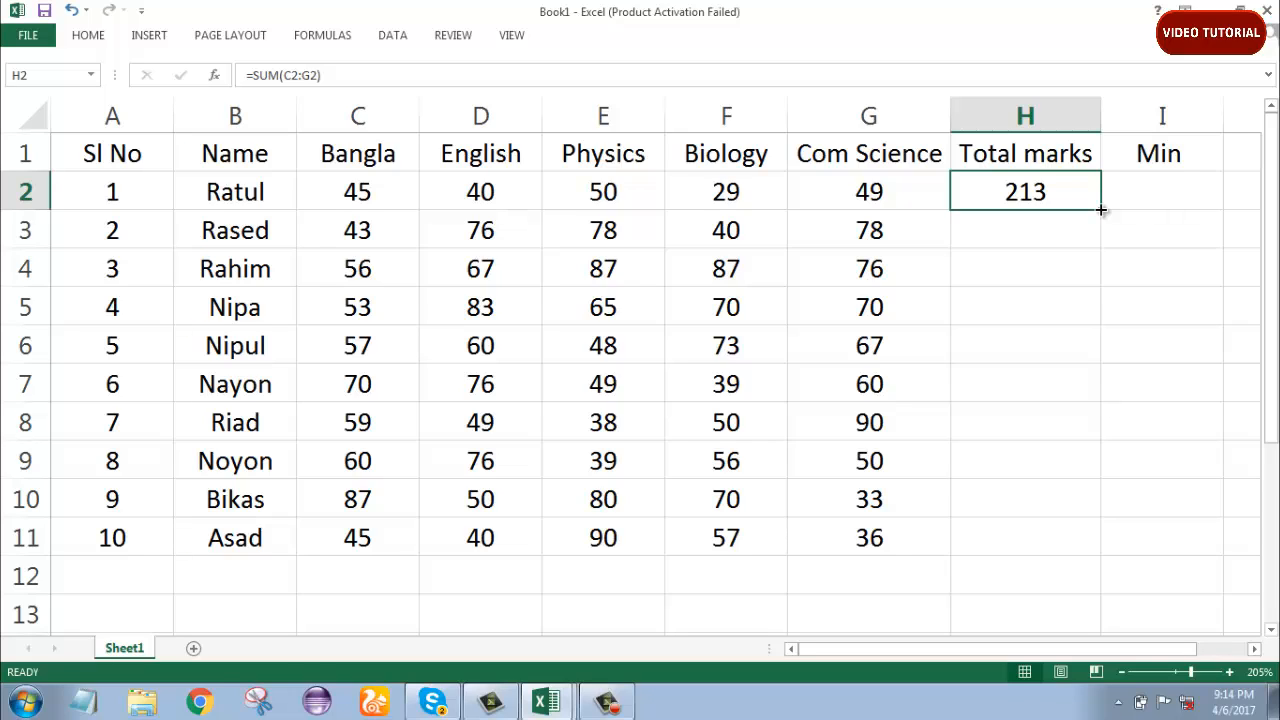
drag(1101, 209, 1137, 547)
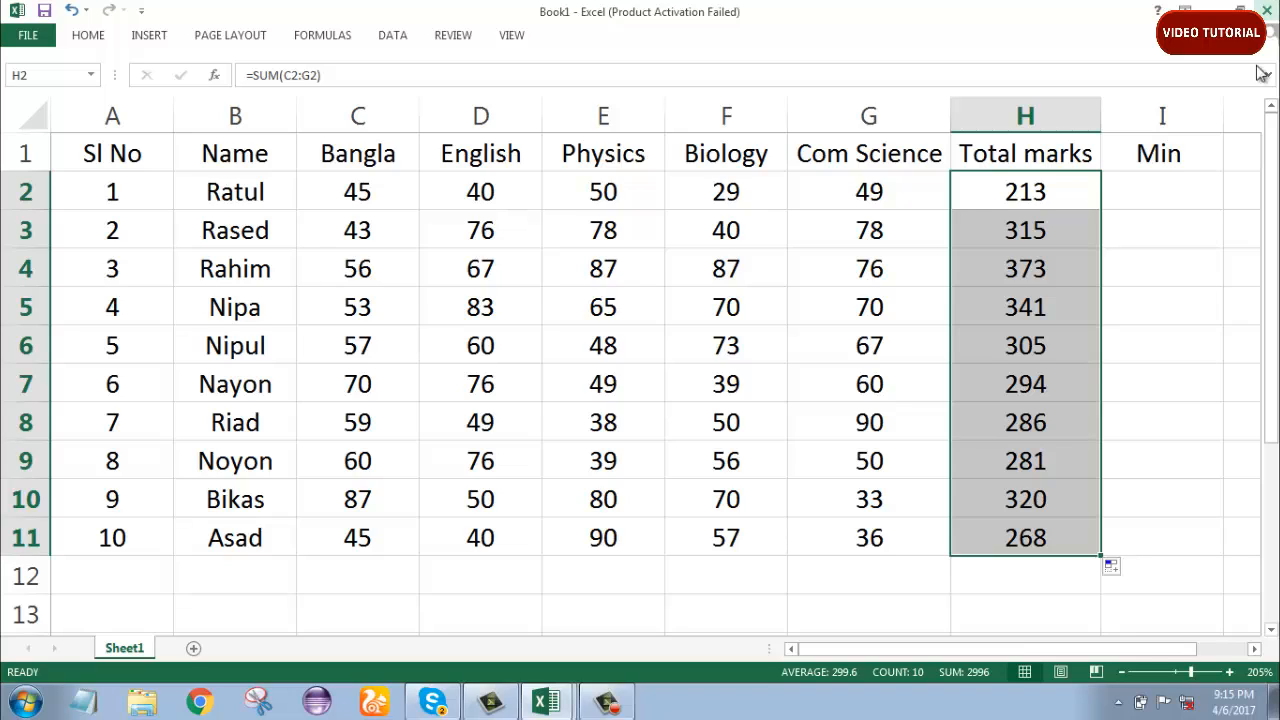
Enter the formula =min(c2:g2) in cell I2 under Min and fill it down to I11.
double_click(1164, 181)
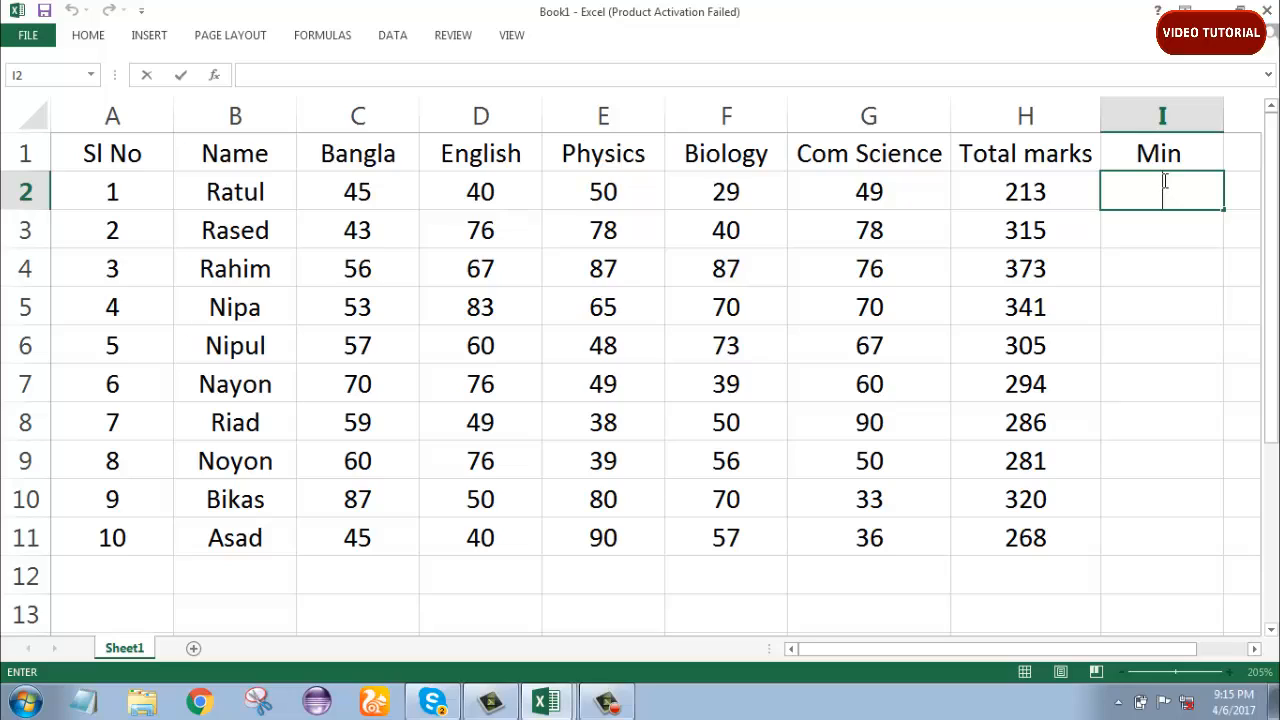
text(=min)
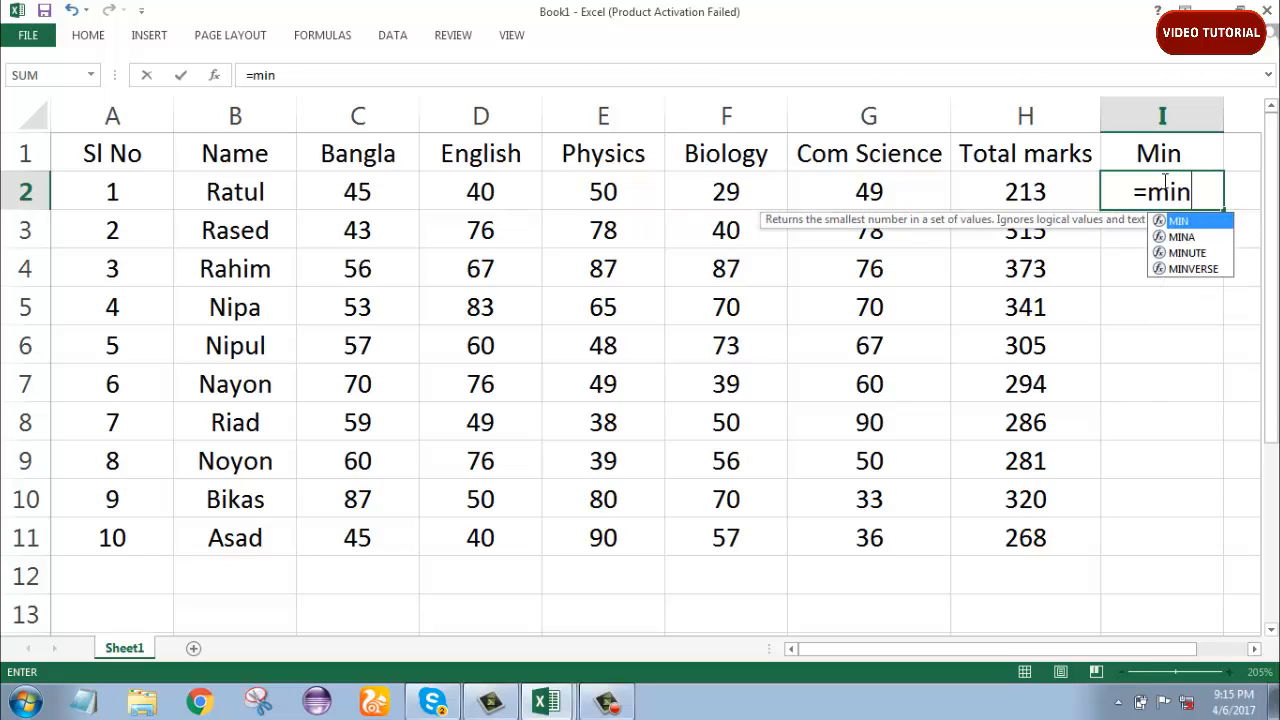
text(()
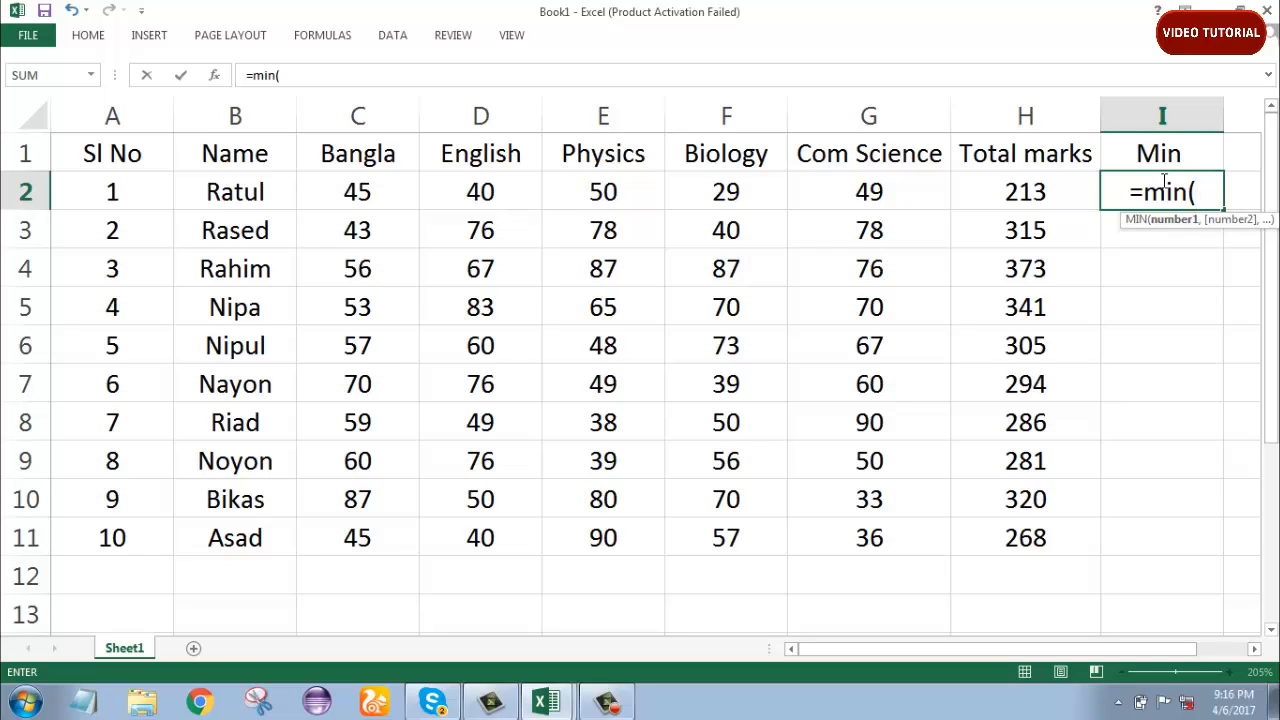
text(c2)
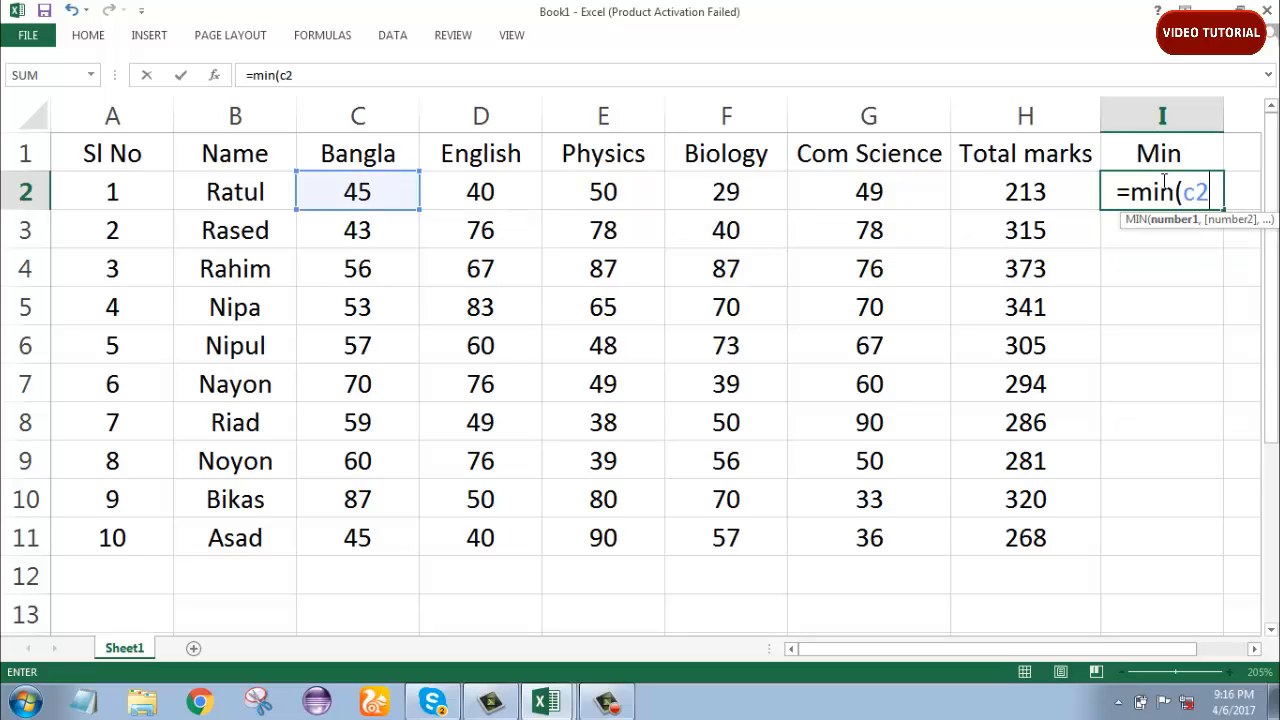
text(:)
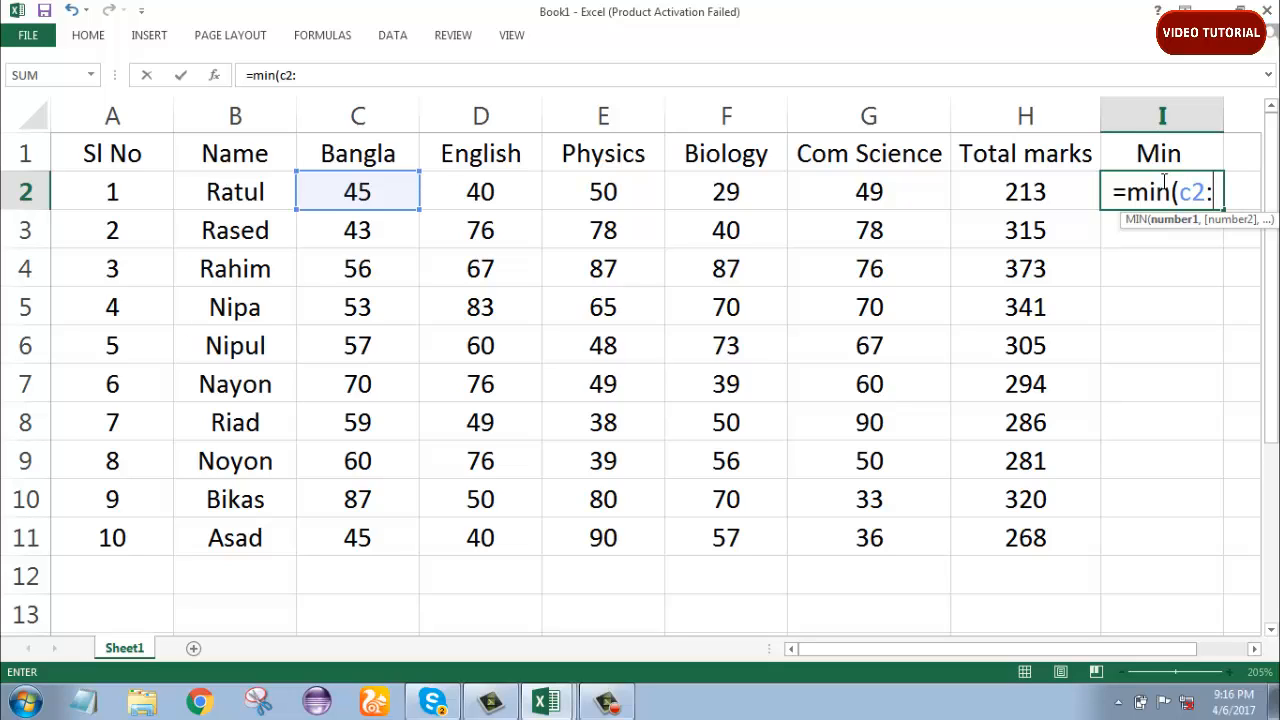
text(g2)
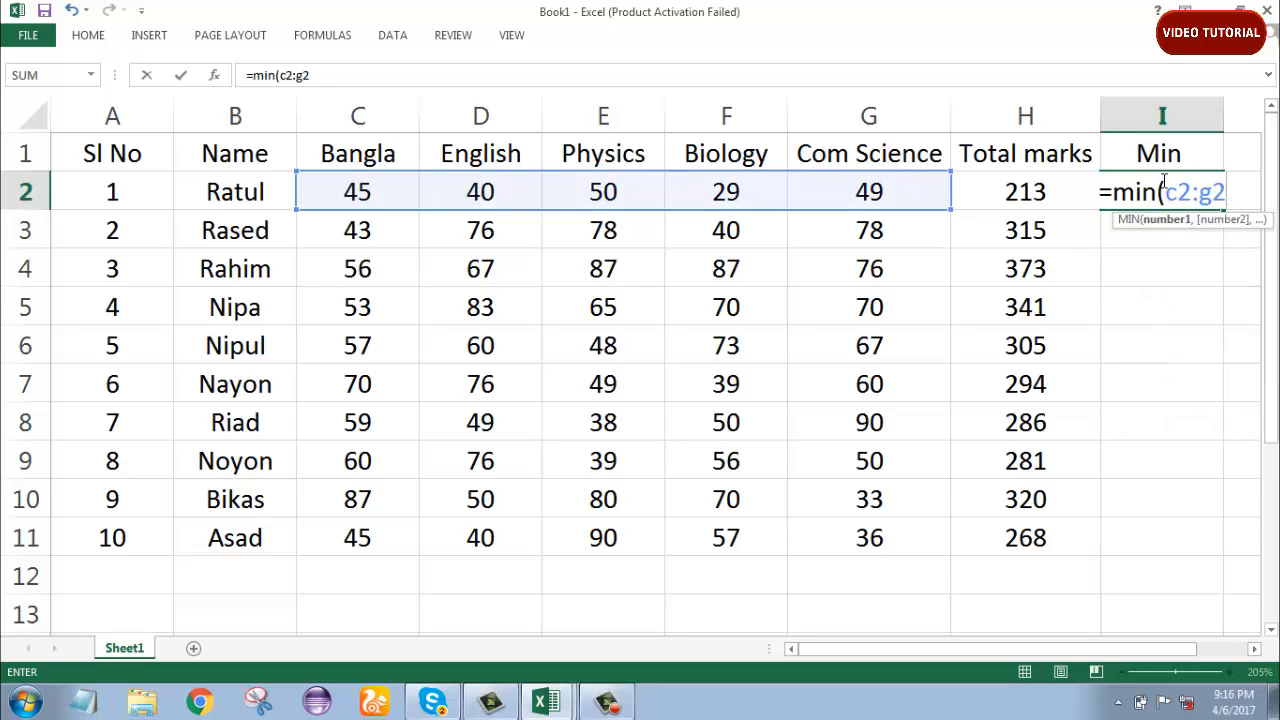
text())
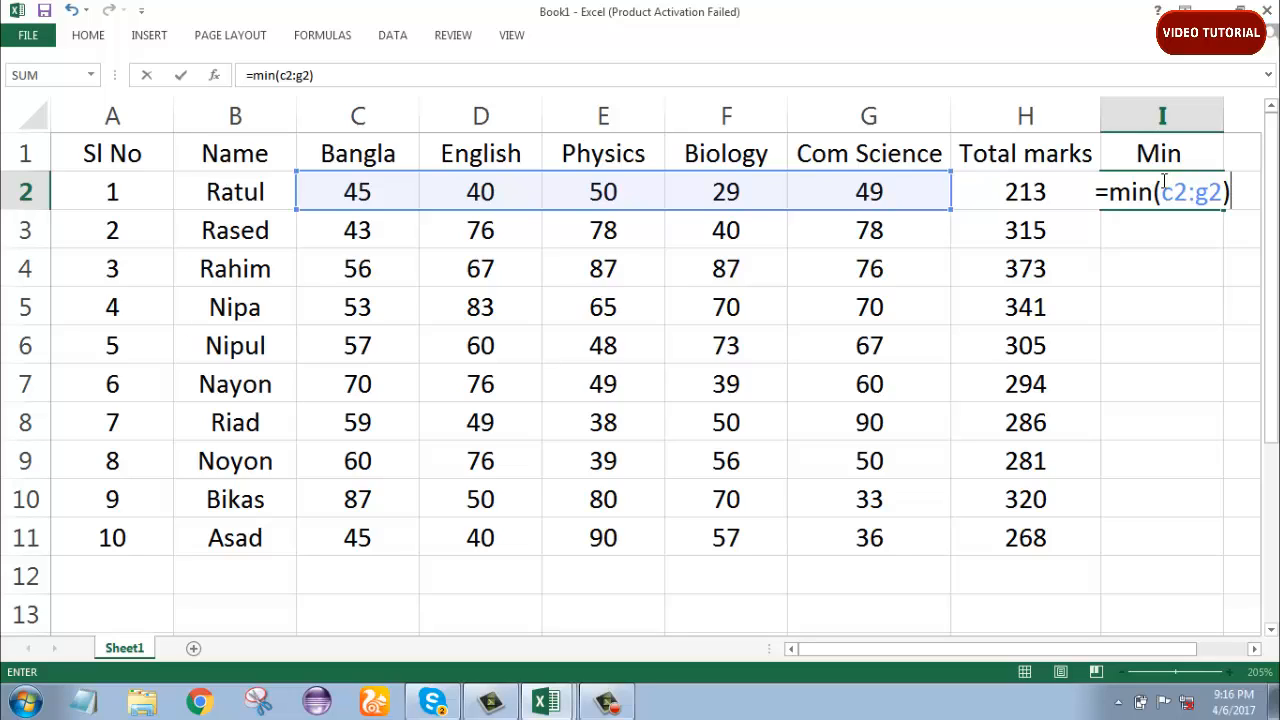
key(Return)
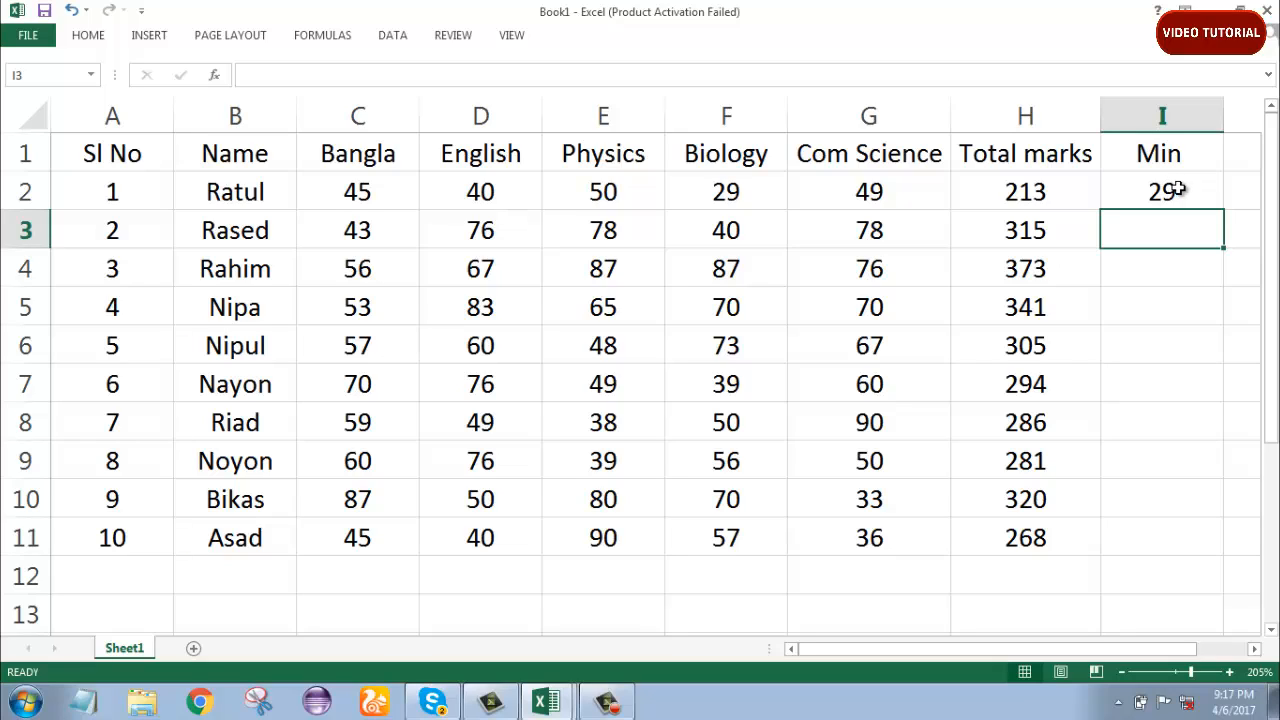
click(1179, 189)
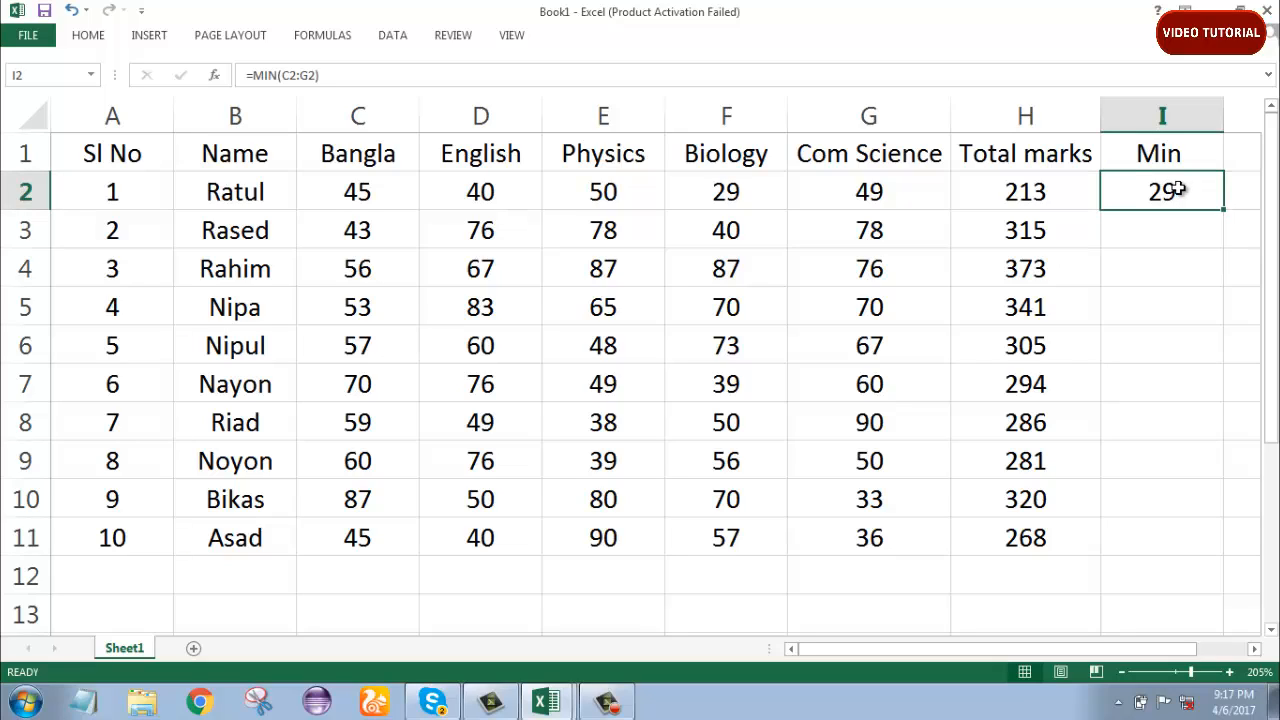
drag(1222, 210, 1200, 550)
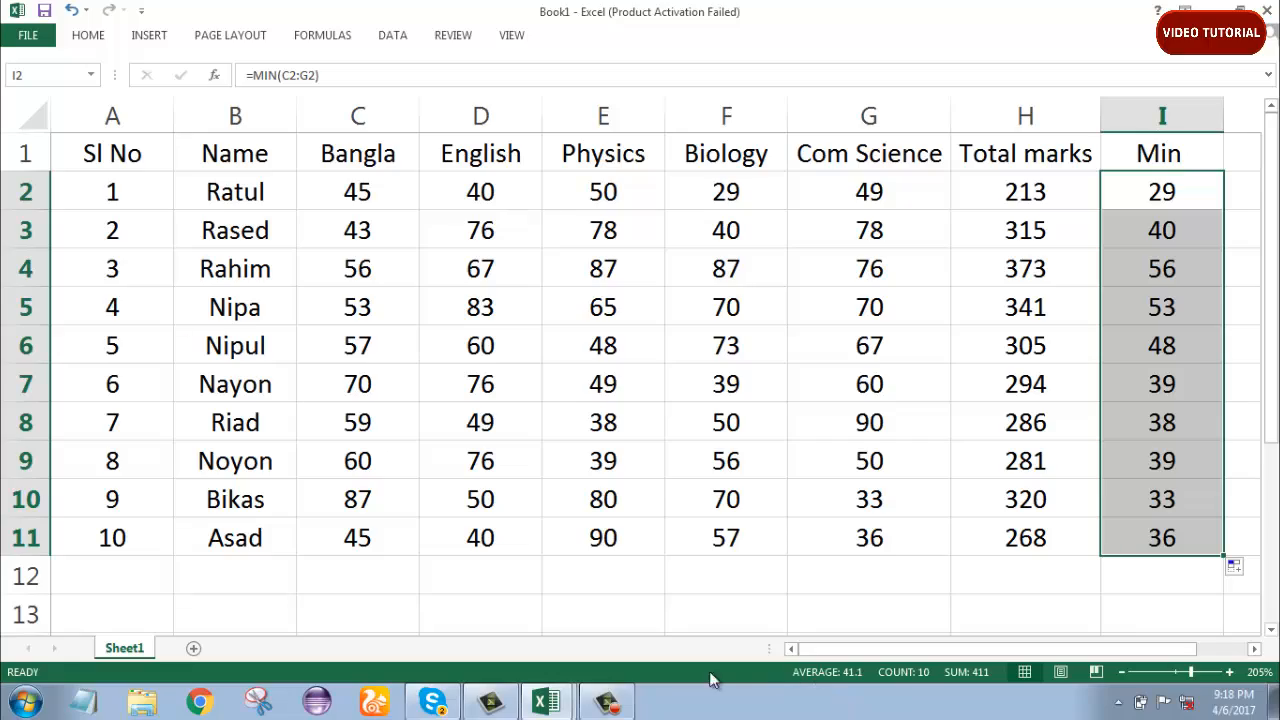
click(627, 705)
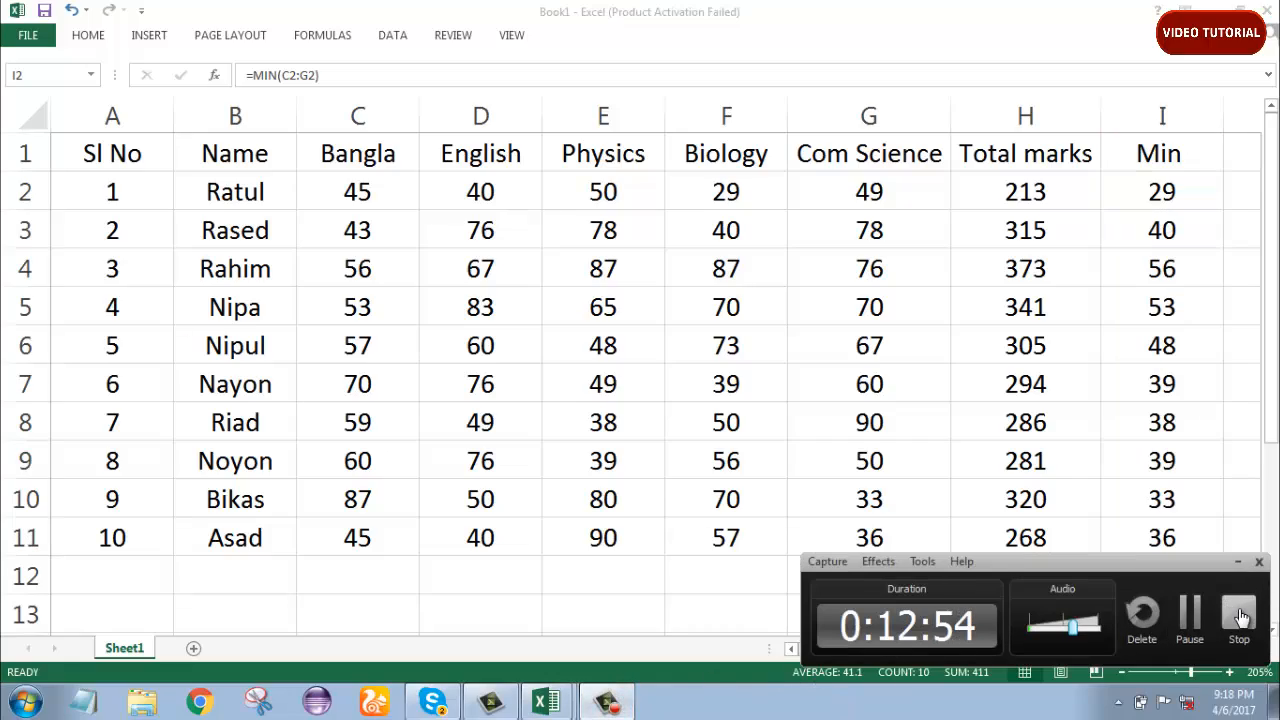
click(1238, 610)
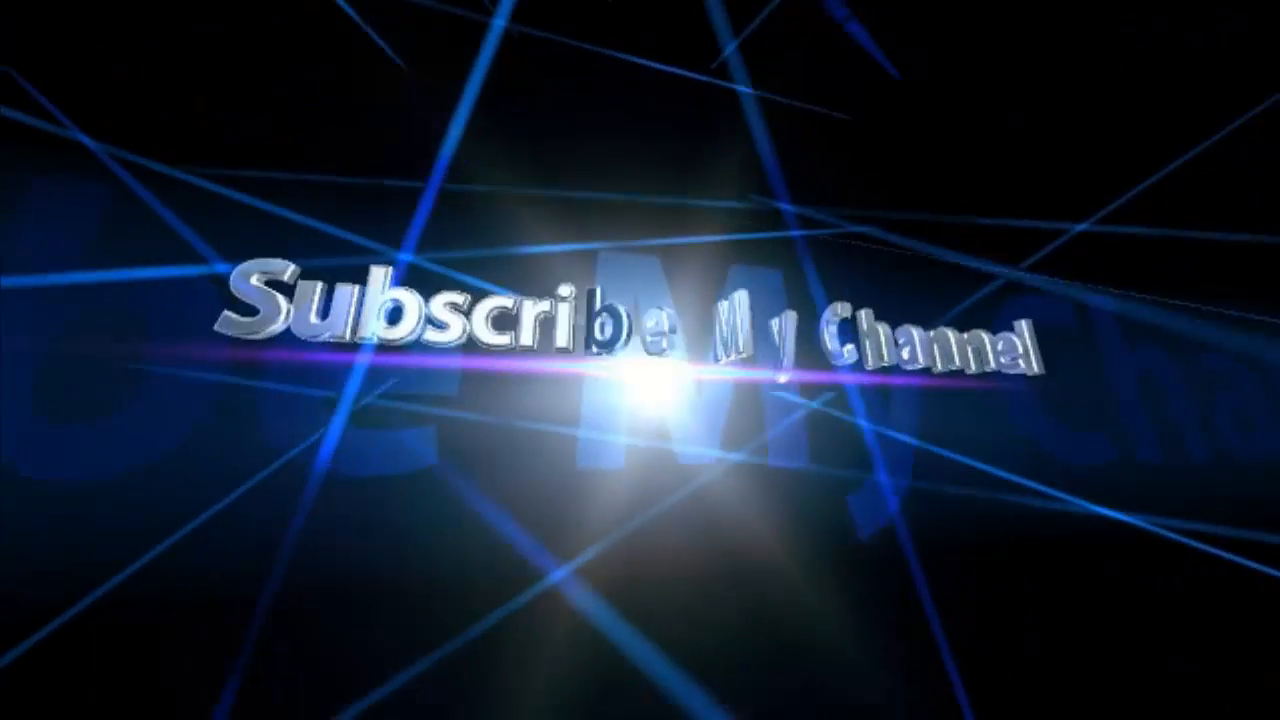